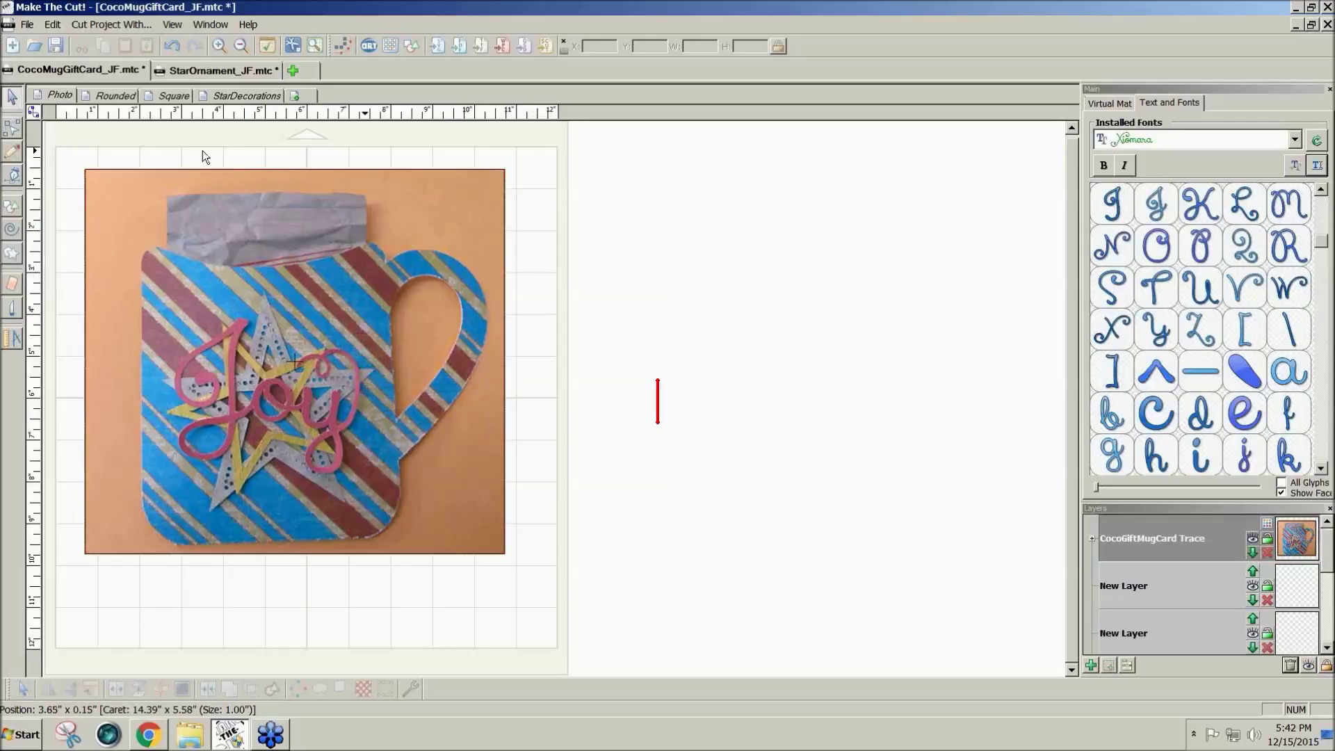
# View the Rounded and Square pages, return to Rounded, and move the whole mug template off the mat into the blank area beside it.
pyautogui.click(119, 100)
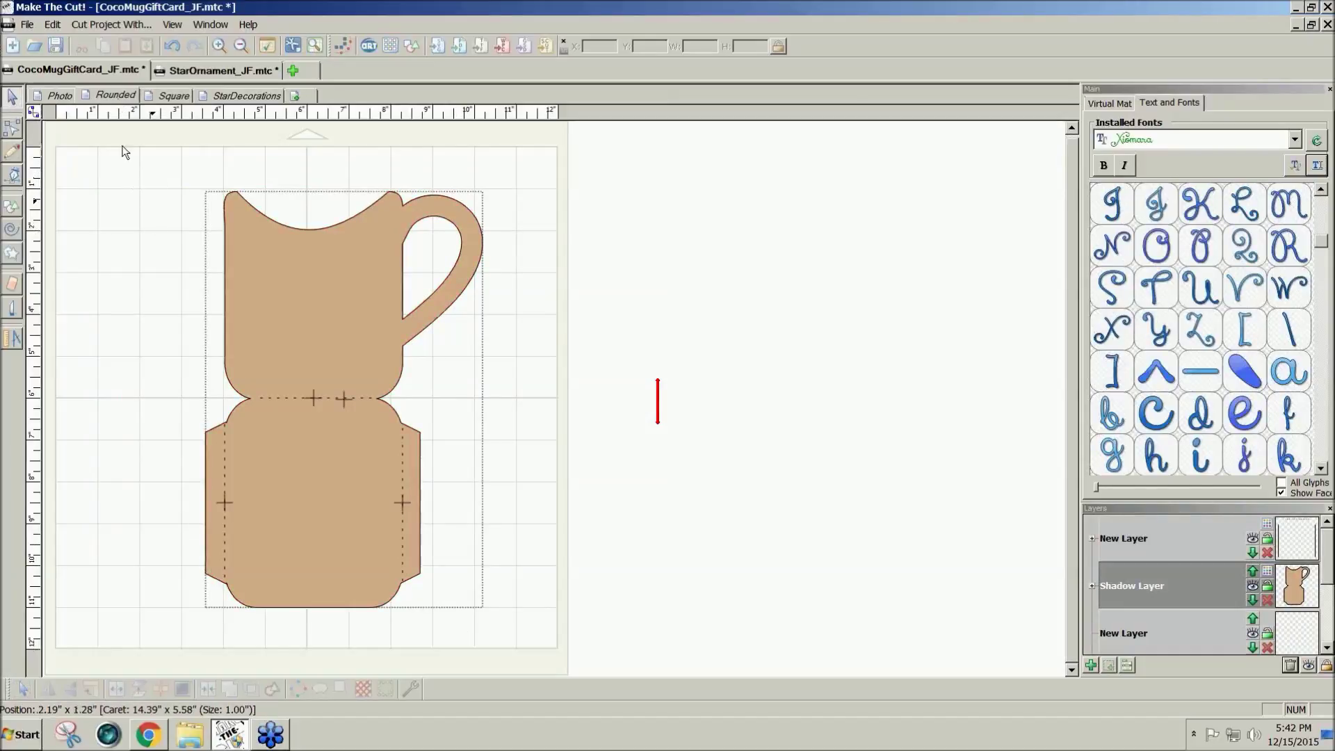
pyautogui.click(176, 98)
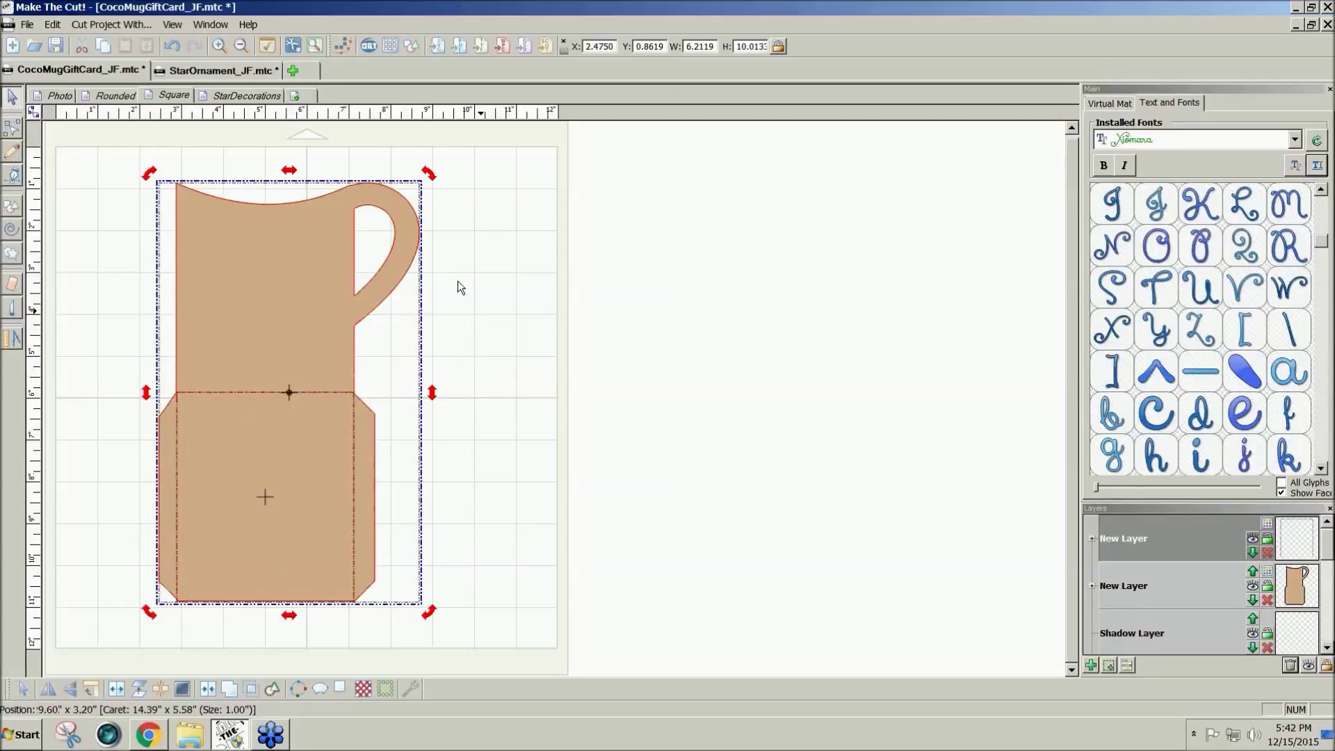
pyautogui.click(97, 97)
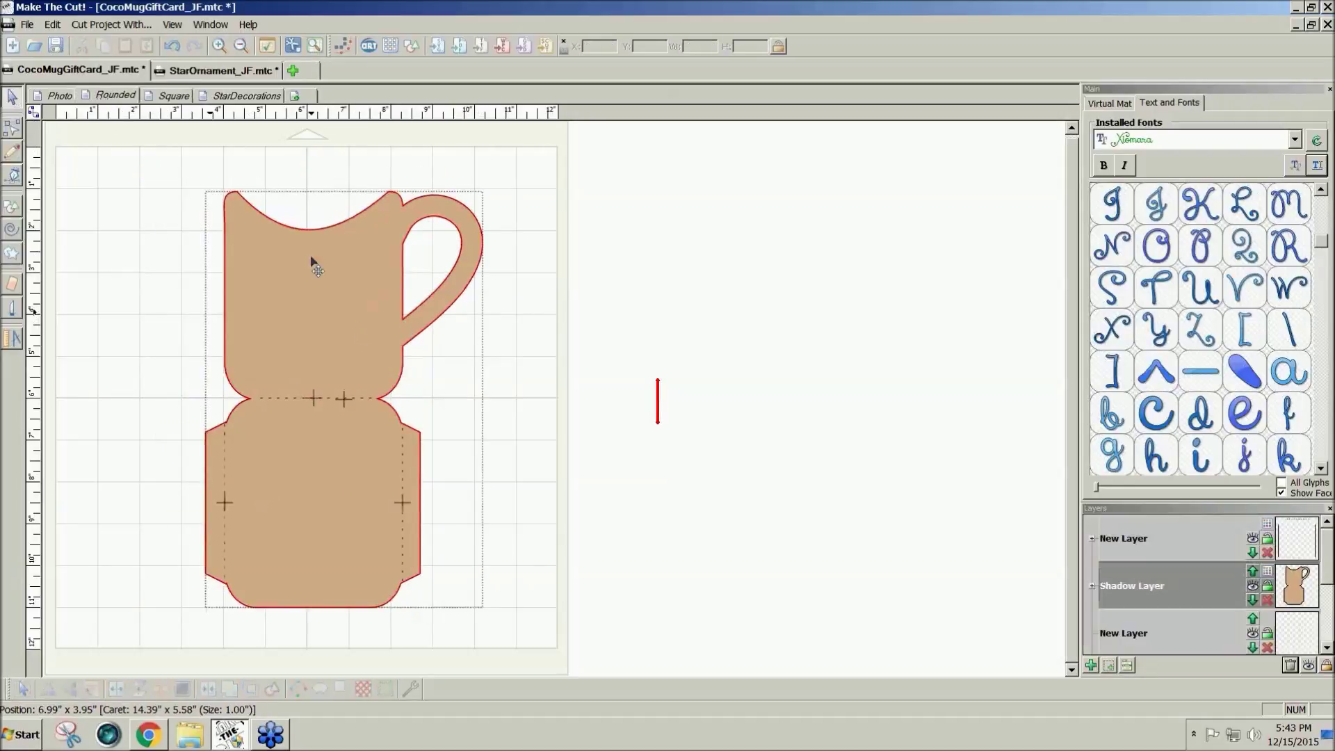
pyautogui.click(120, 145)
pyautogui.moveTo(129, 159); pyautogui.dragTo(575, 635)
pyautogui.moveTo(334, 549); pyautogui.dragTo(858, 546)
pyautogui.click(648, 632)
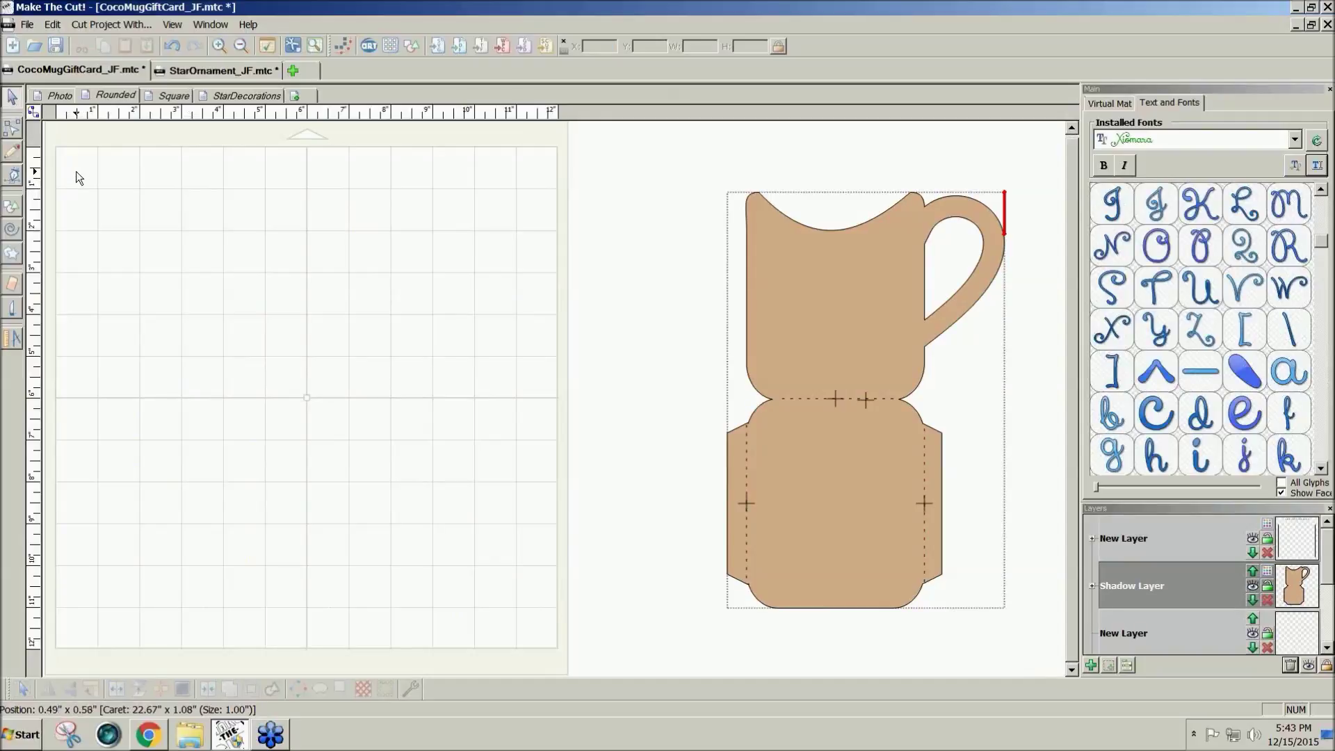
# Find the Rounded Square among the basic shapes with "sq", add it to the project and place it near the mat's upper-left corner.
pyautogui.click(409, 52)
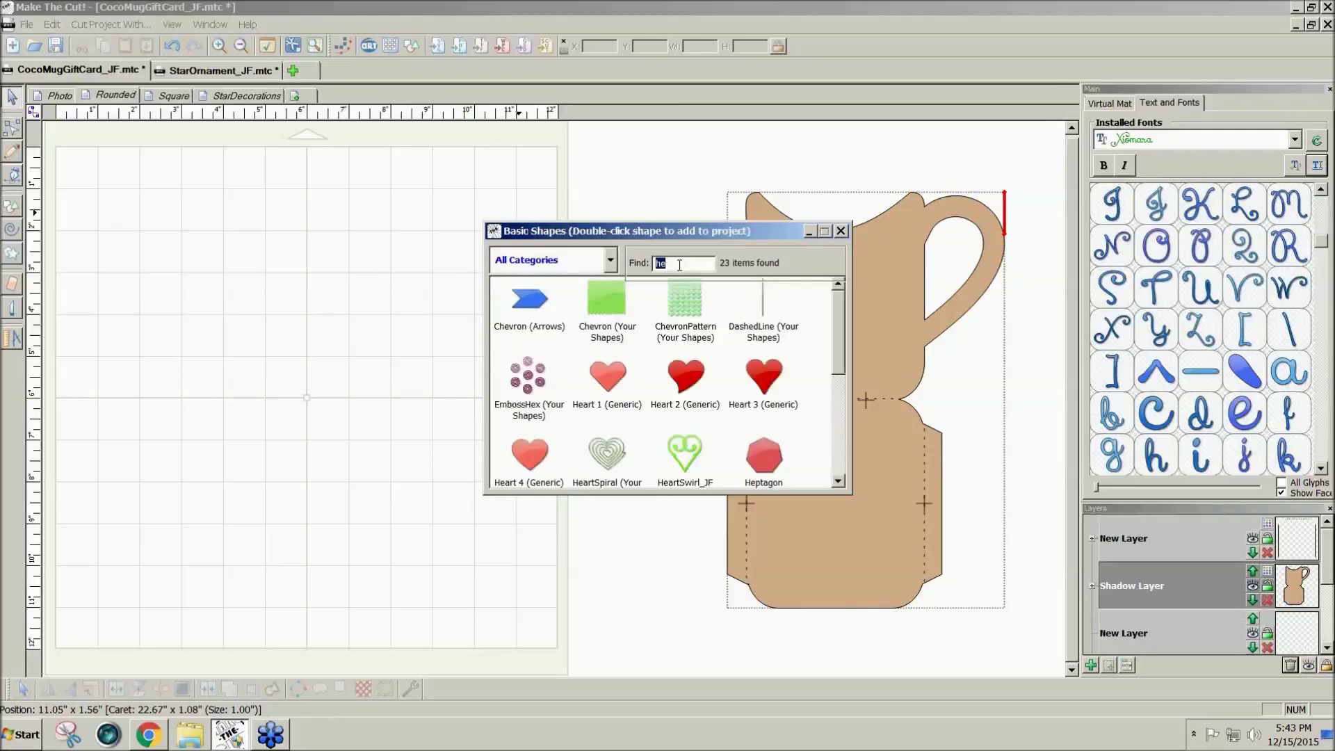
pyautogui.write('sq')
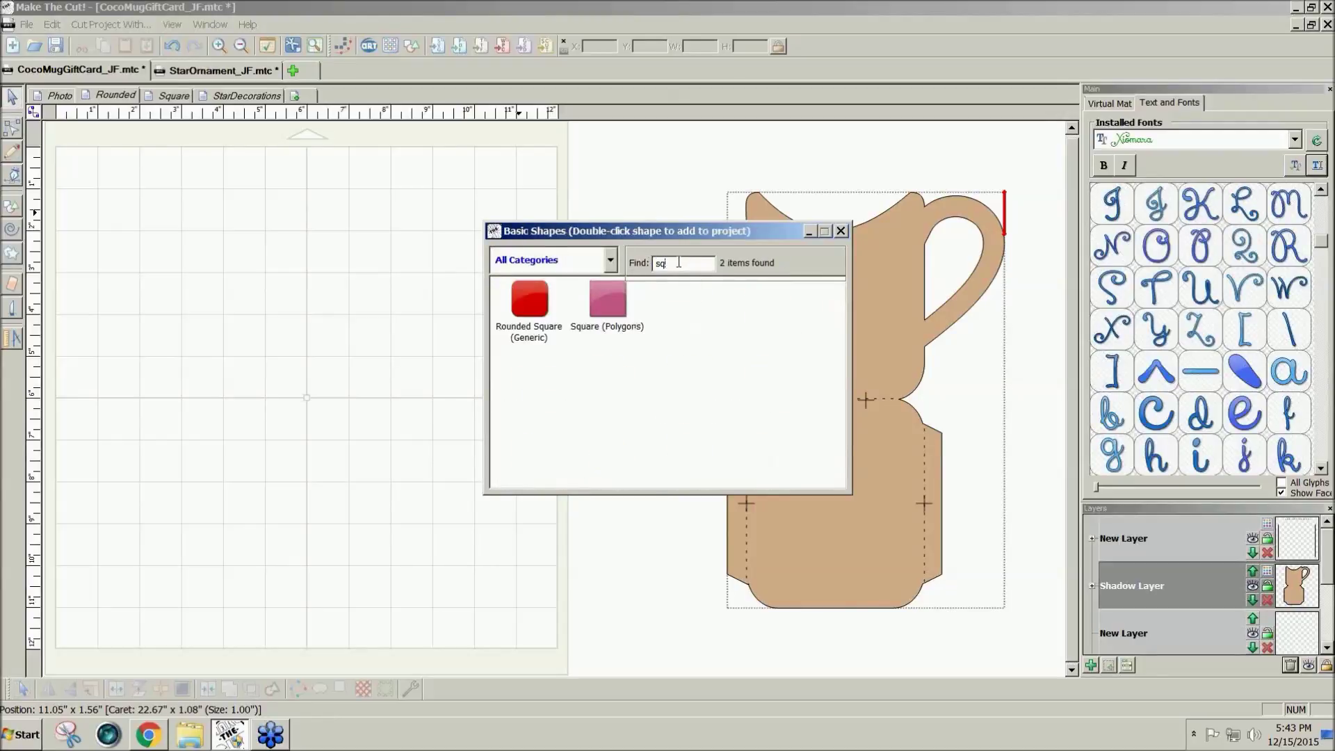
pyautogui.doubleClick(530, 299)
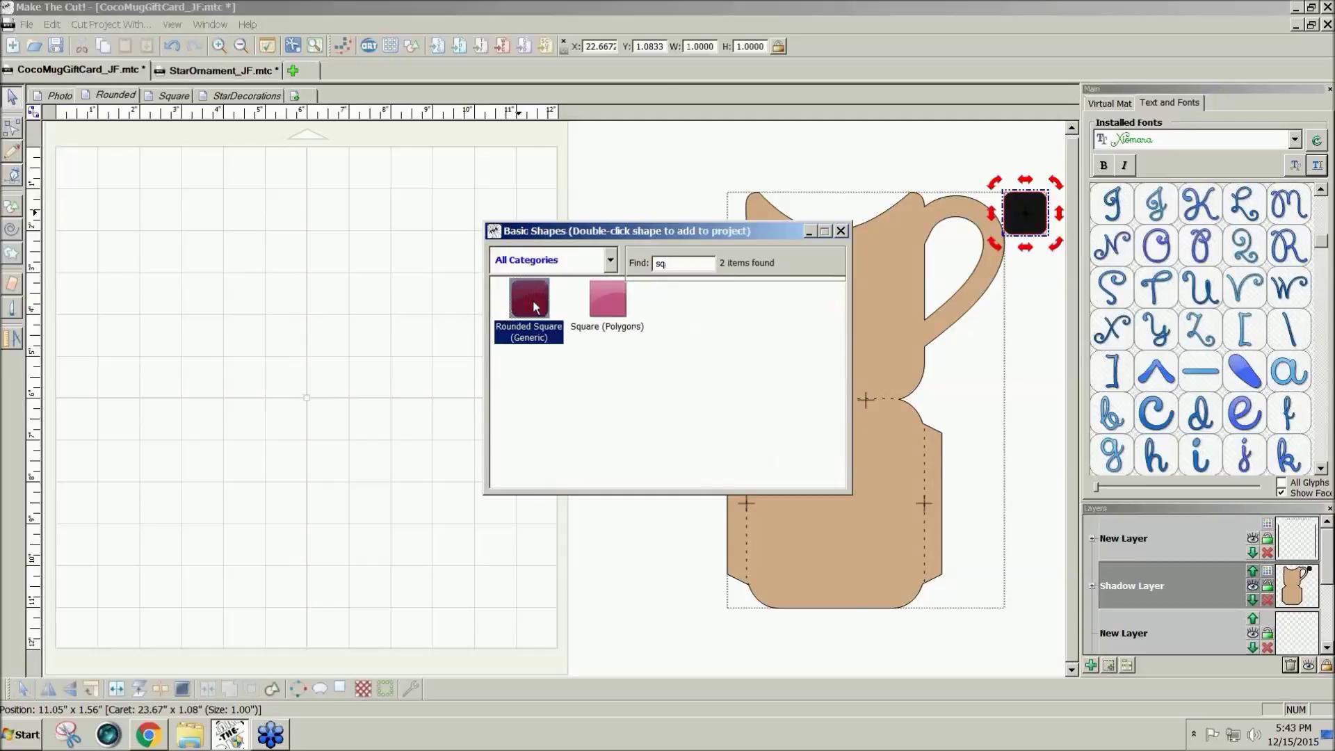
pyautogui.click(840, 231)
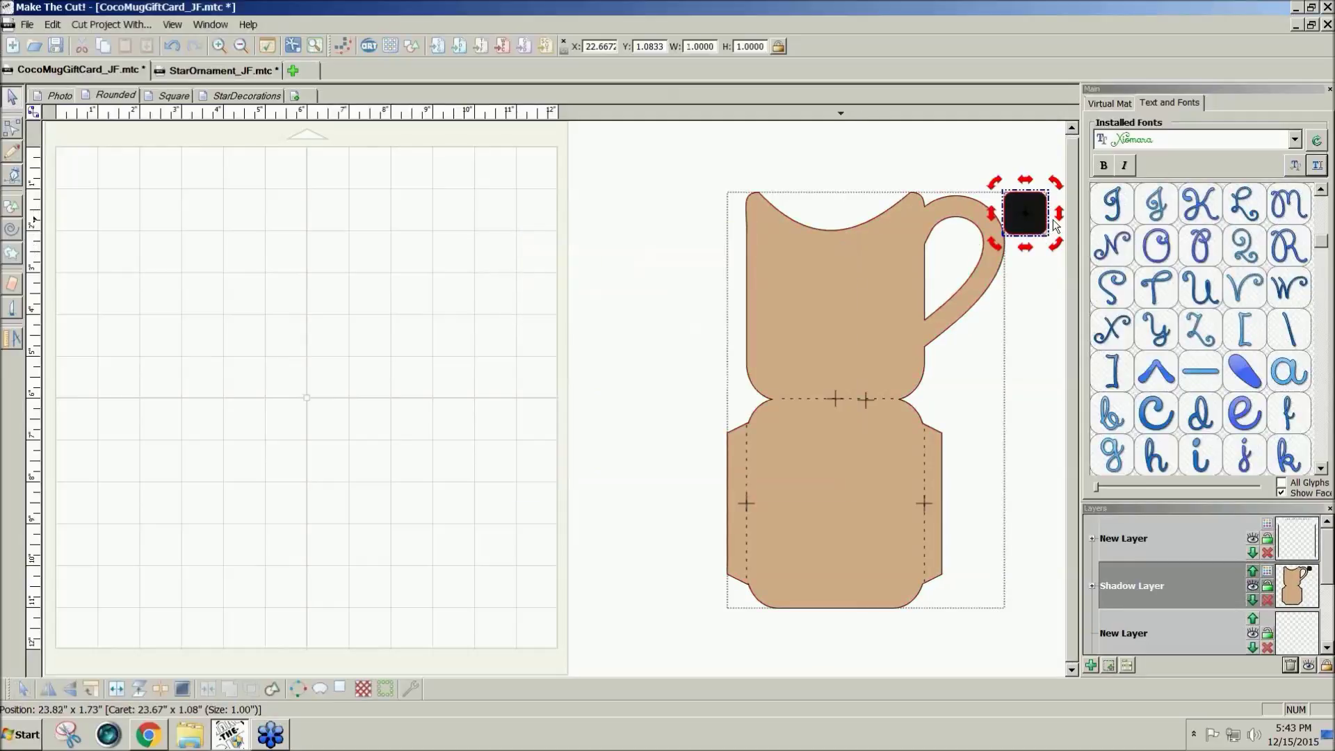
pyautogui.moveTo(1022, 215); pyautogui.dragTo(174, 199)
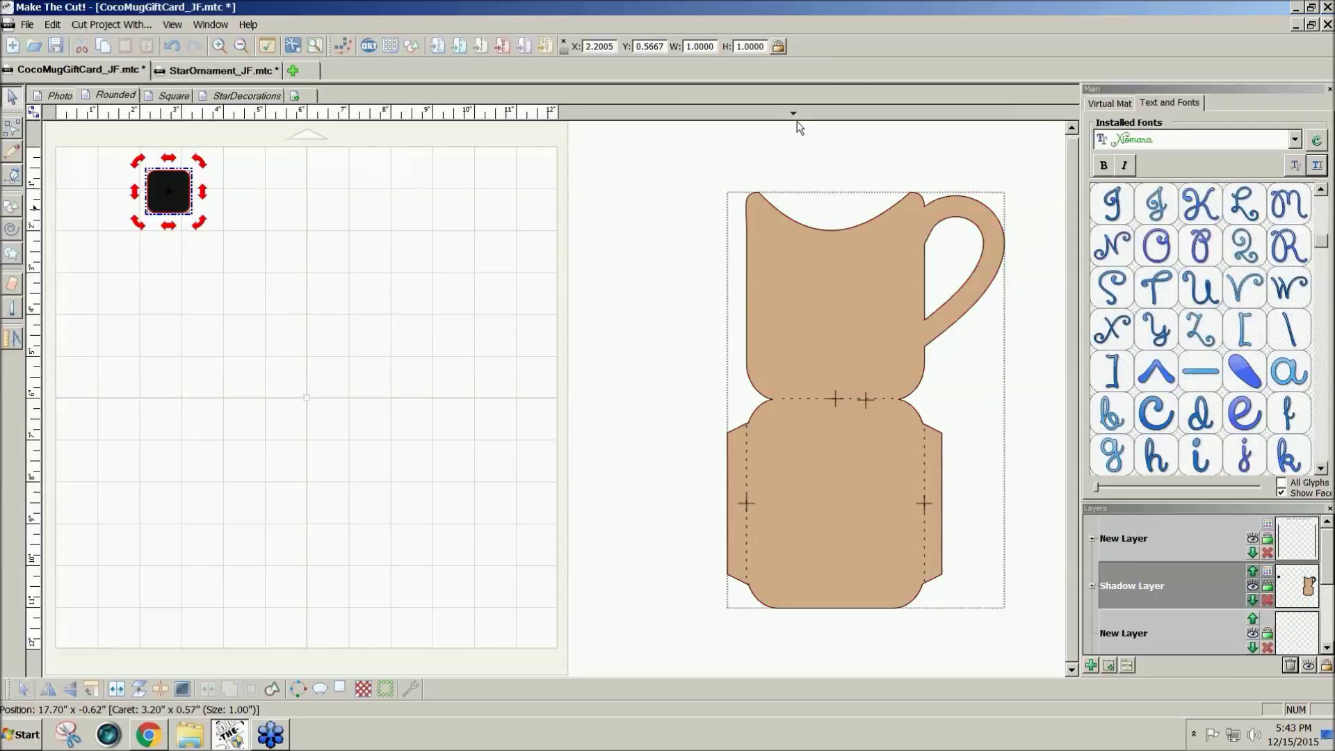
# Unlock the aspect ratio, size the rounded square to 4.25 wide by 5 high, and centre it across the mat's upper half.
pyautogui.click(779, 47)
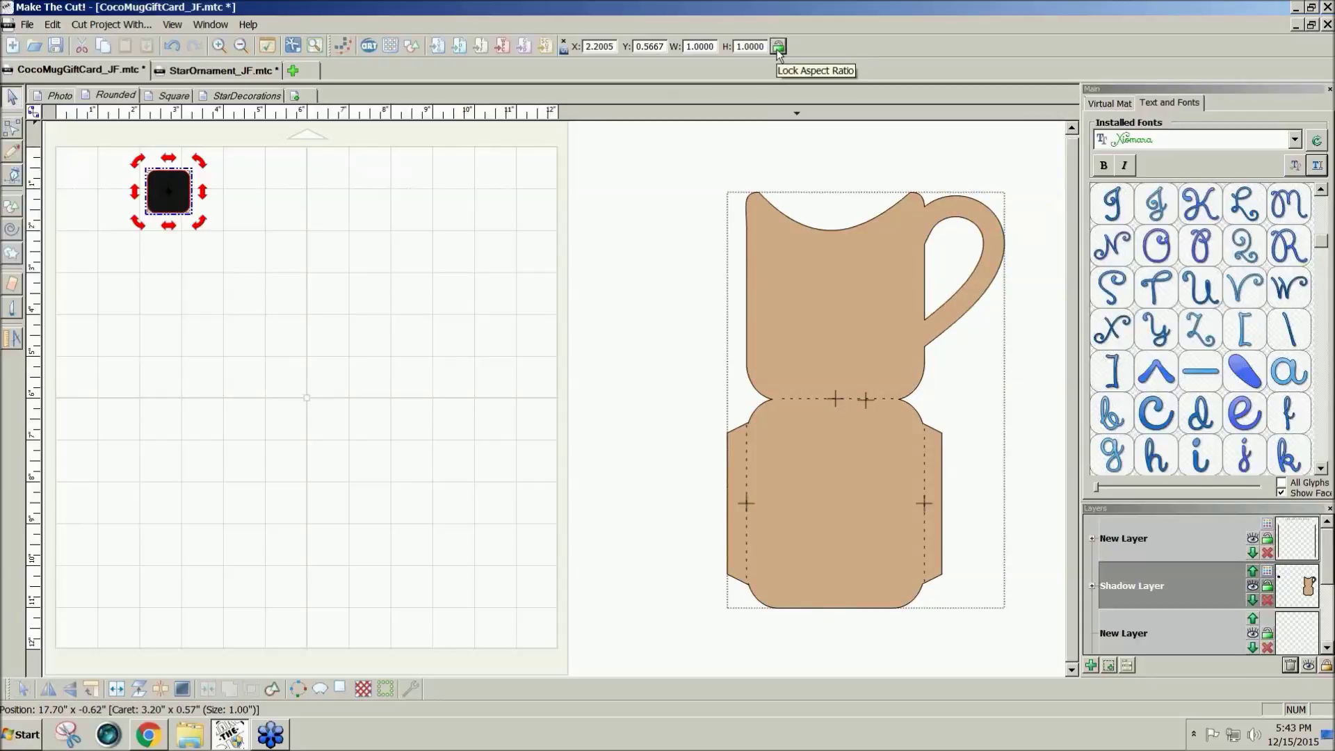
pyautogui.doubleClick(708, 47)
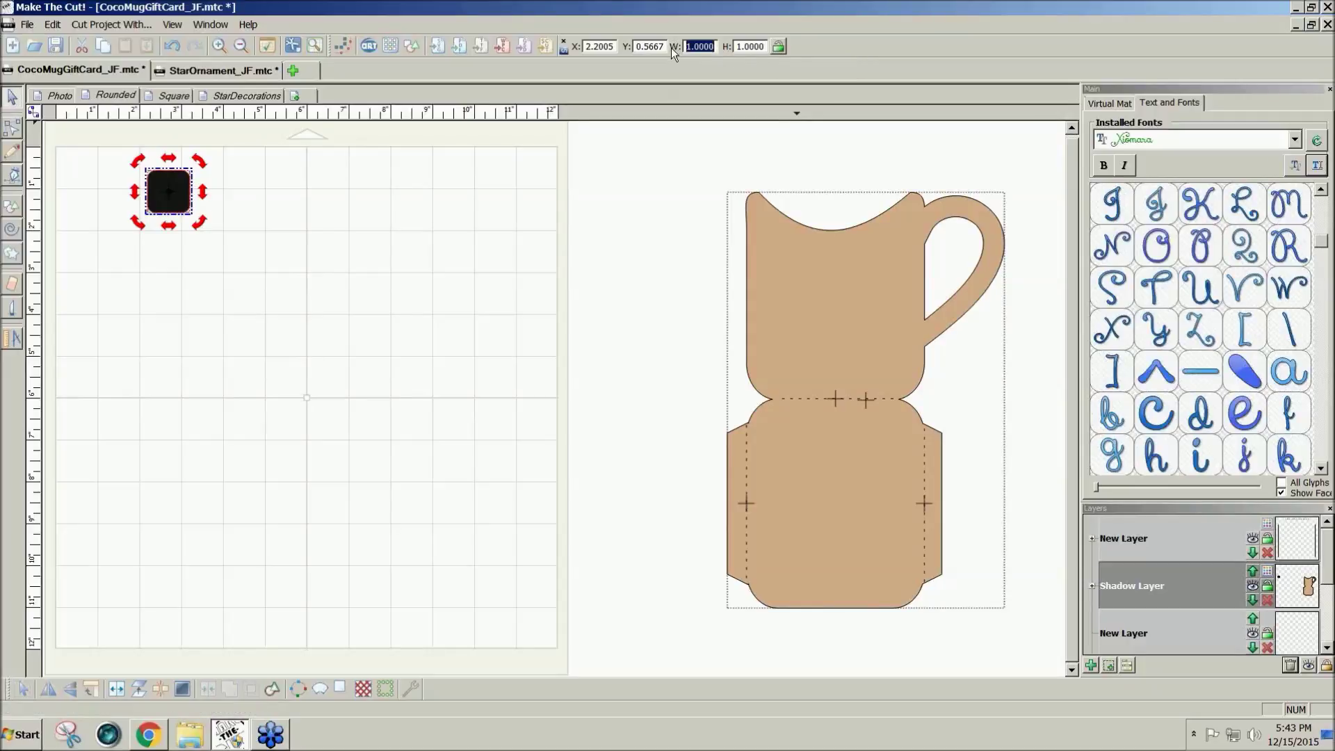
pyautogui.write('4.25')
pyautogui.press('Tab')
pyautogui.write('5')
pyautogui.press('Return')
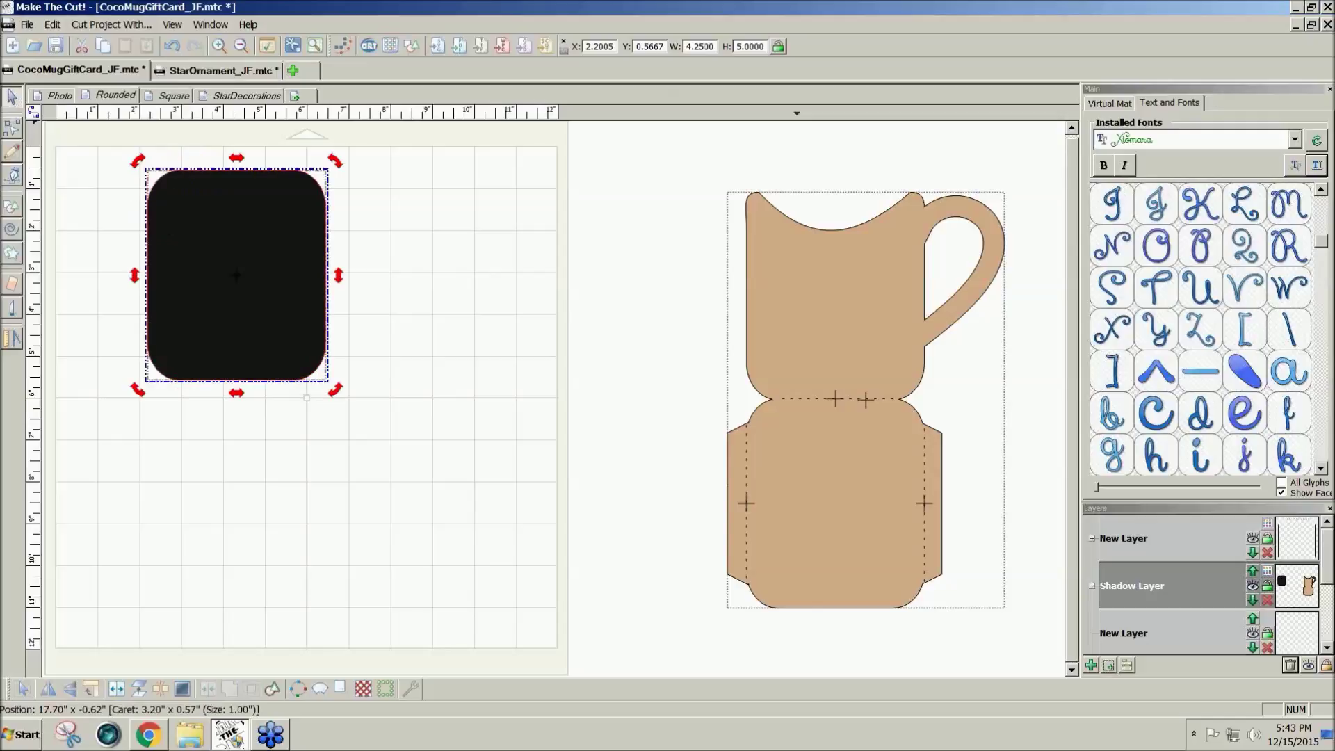
pyautogui.moveTo(215, 289); pyautogui.dragTo(287, 312)
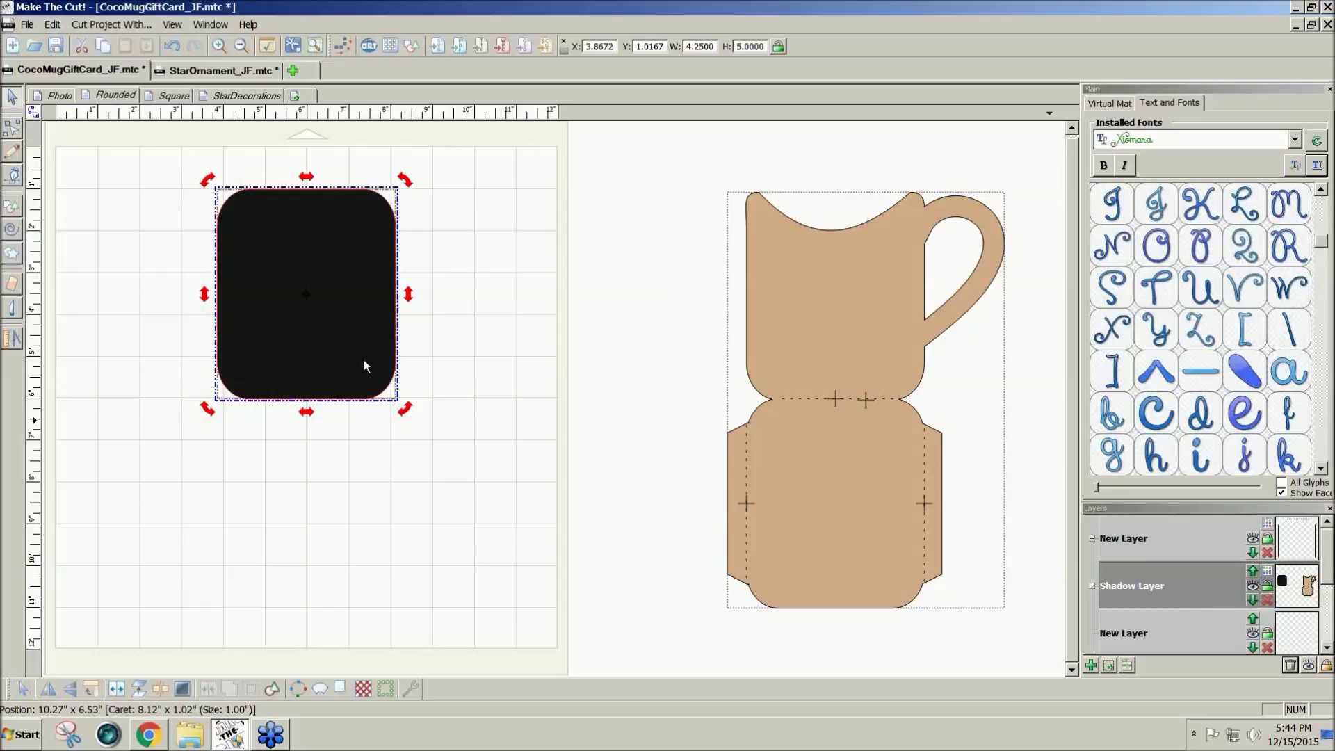
# Move the rounded rectangle to its own new layer and colour that layer tan.
pyautogui.click(1110, 665)
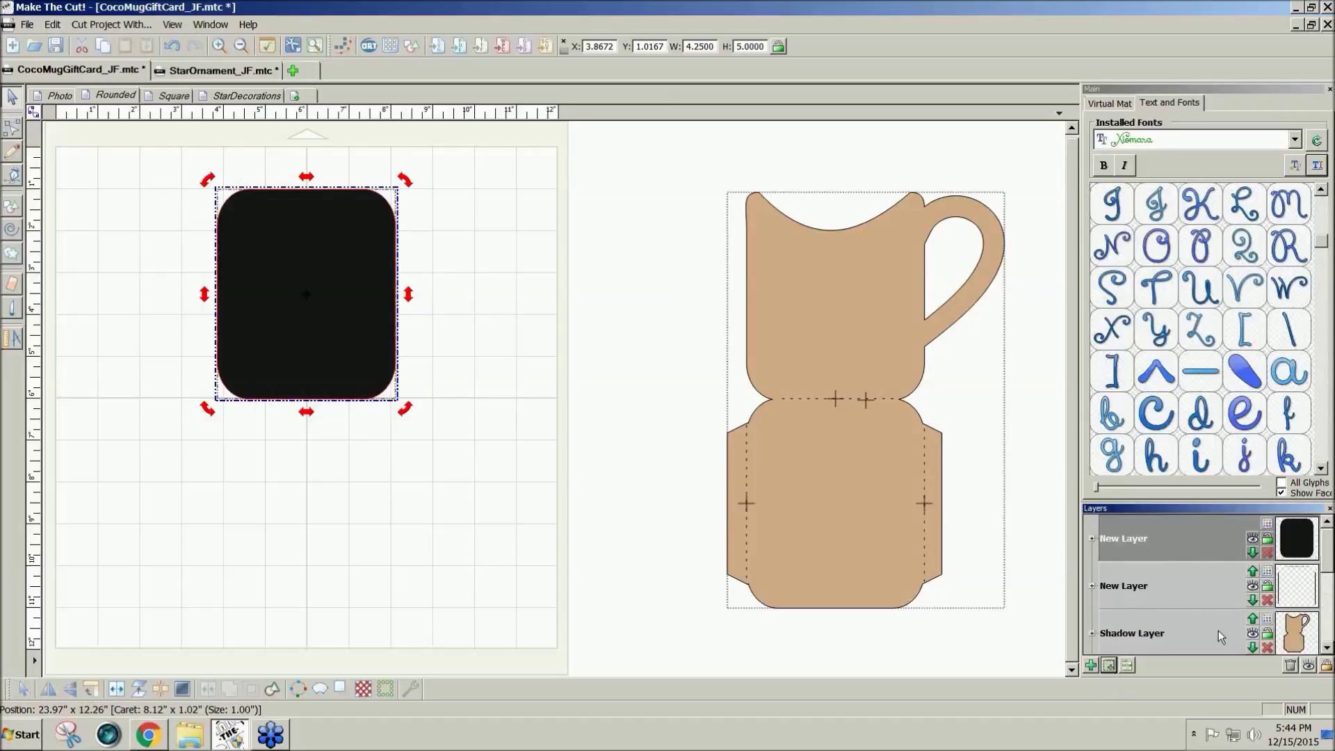
pyautogui.click(1266, 525)
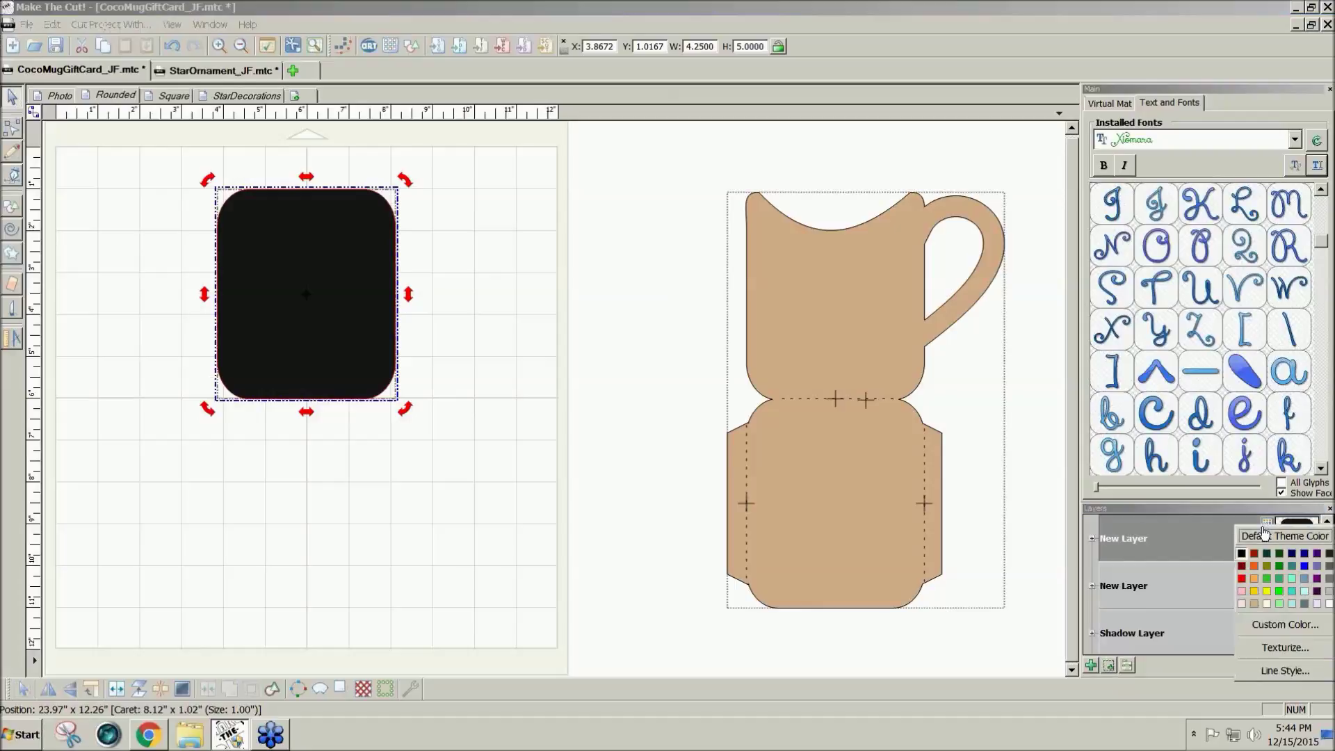
pyautogui.click(1264, 532)
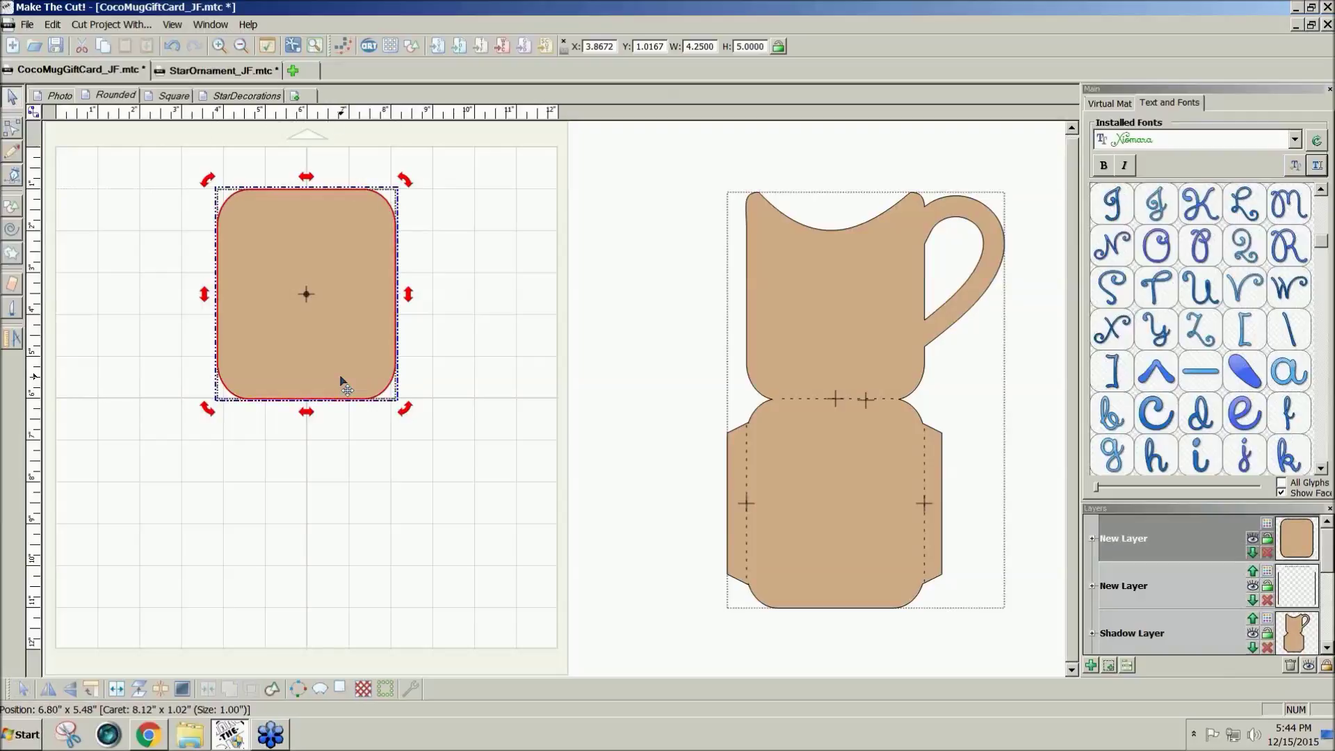
# Duplicate the rounded rectangle directly below the original and align both on their vertical centre.
pyautogui.moveTo(341, 381); pyautogui.dragTo(346, 575)
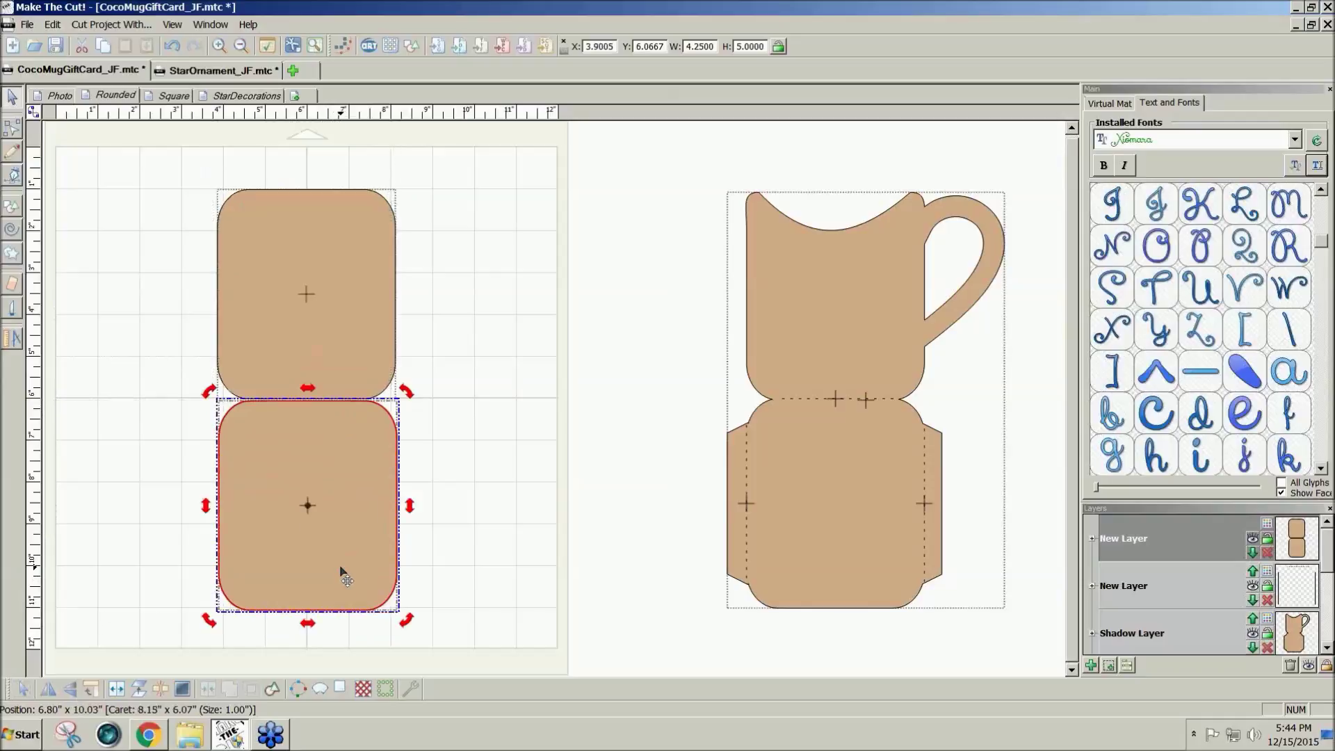
pyautogui.moveTo(149, 140); pyautogui.dragTo(485, 665)
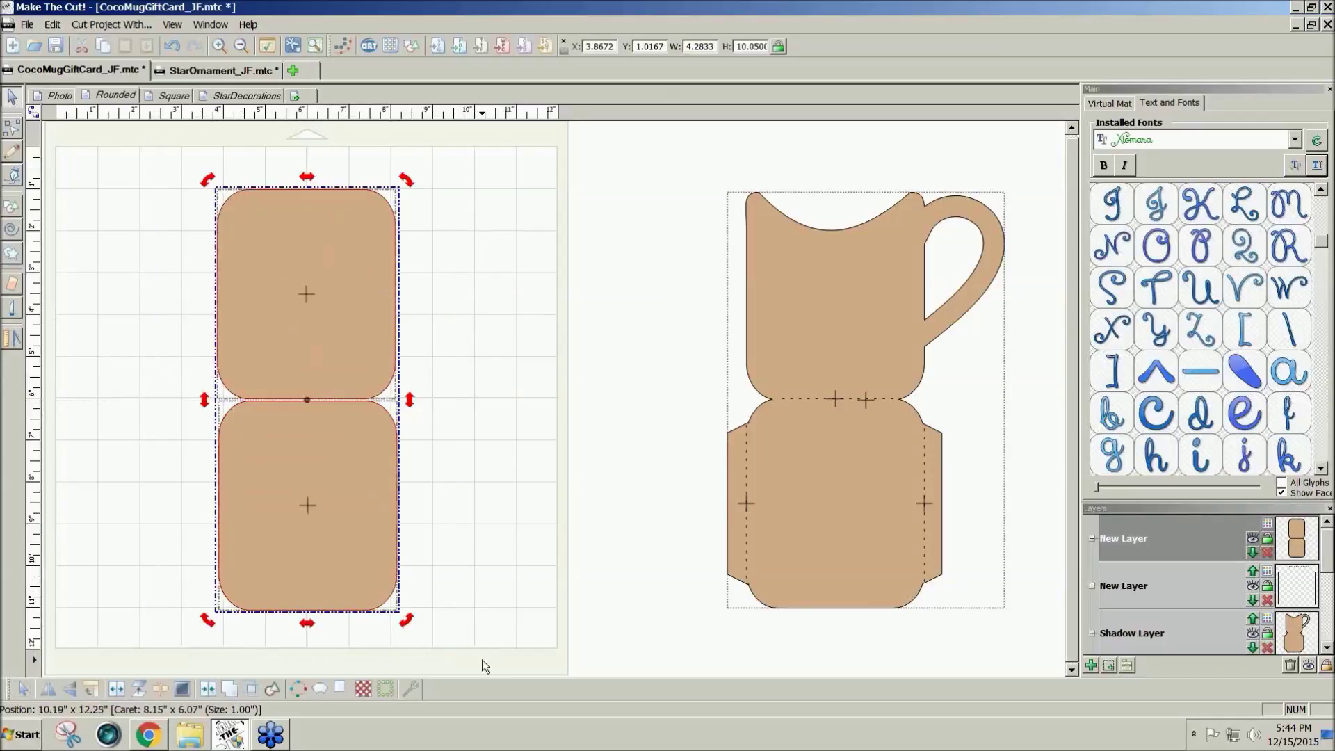
pyautogui.hotkey('ctrl', 'shift', 'c')
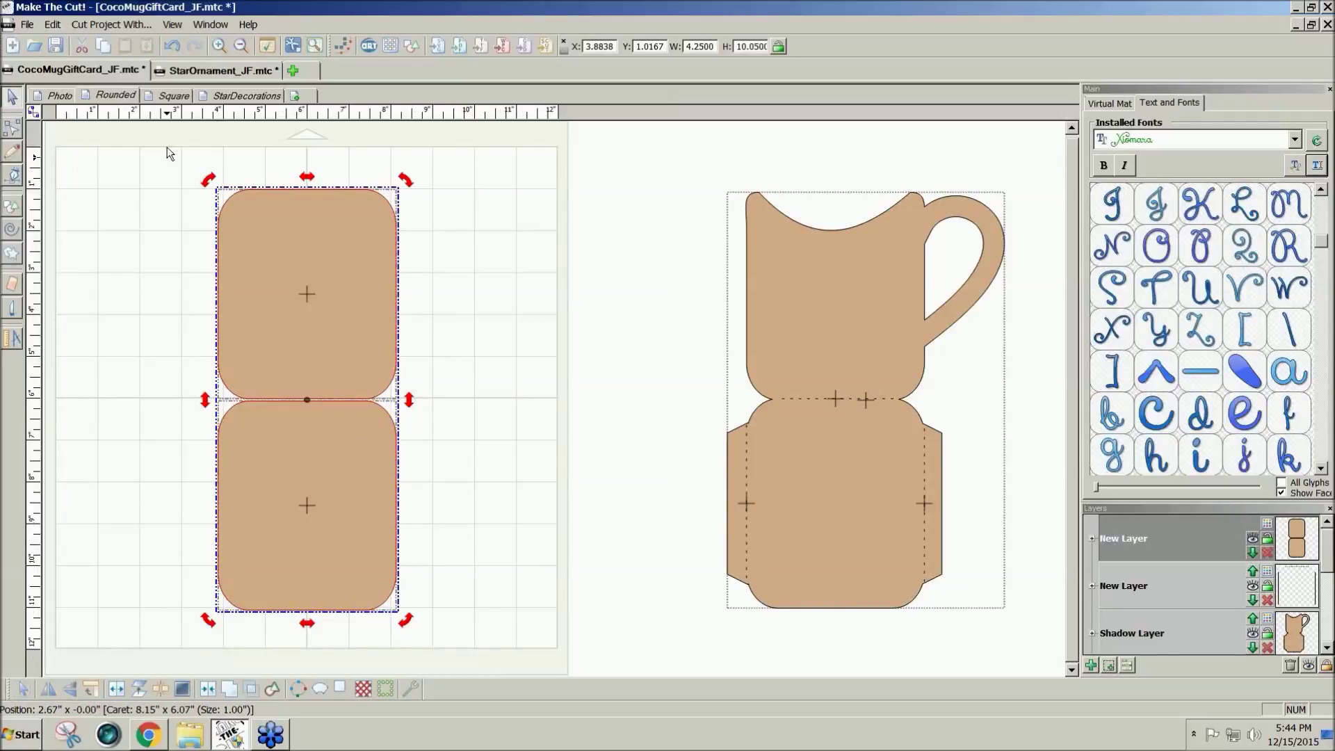
# Align the two rounded rectangles with Edge Bottom so that the lower one meets the upper one's bottom edge.
pyautogui.moveTo(165, 145); pyautogui.dragTo(482, 691)
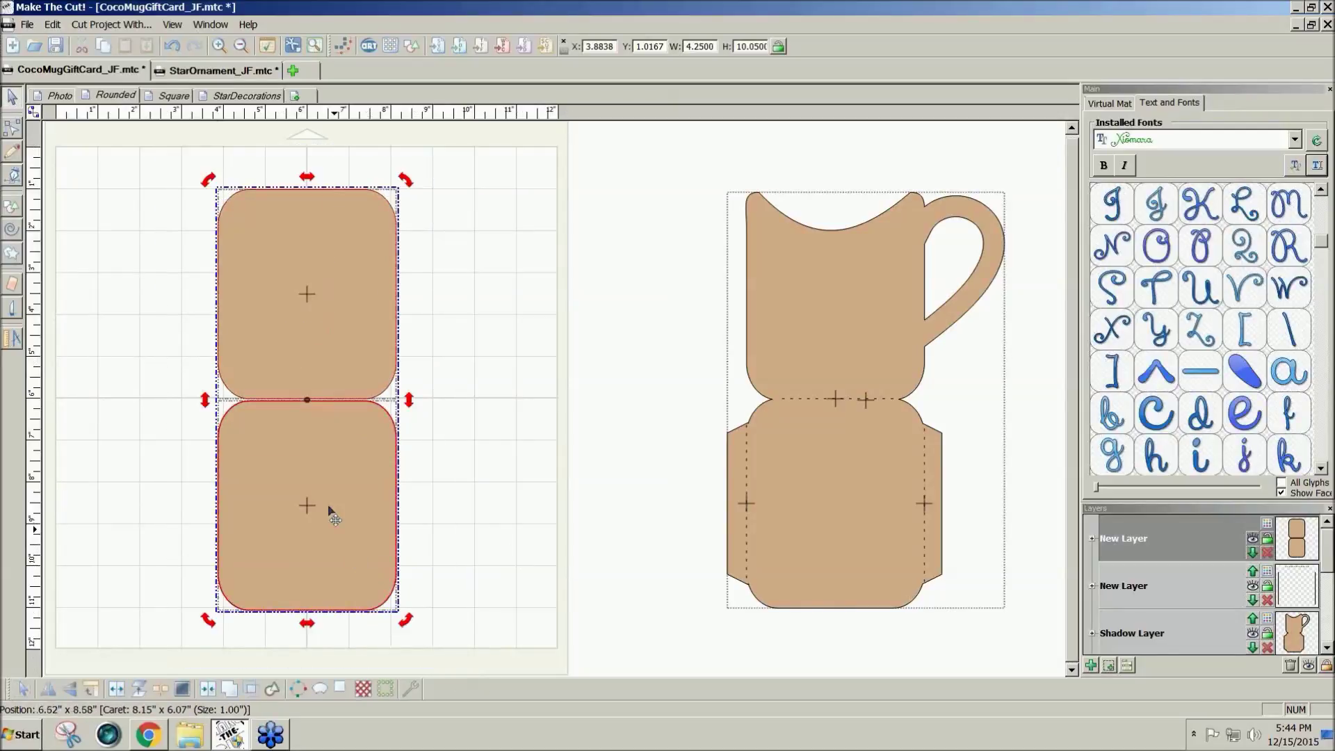
pyautogui.rightClick(307, 445)
pyautogui.moveTo(434, 359)
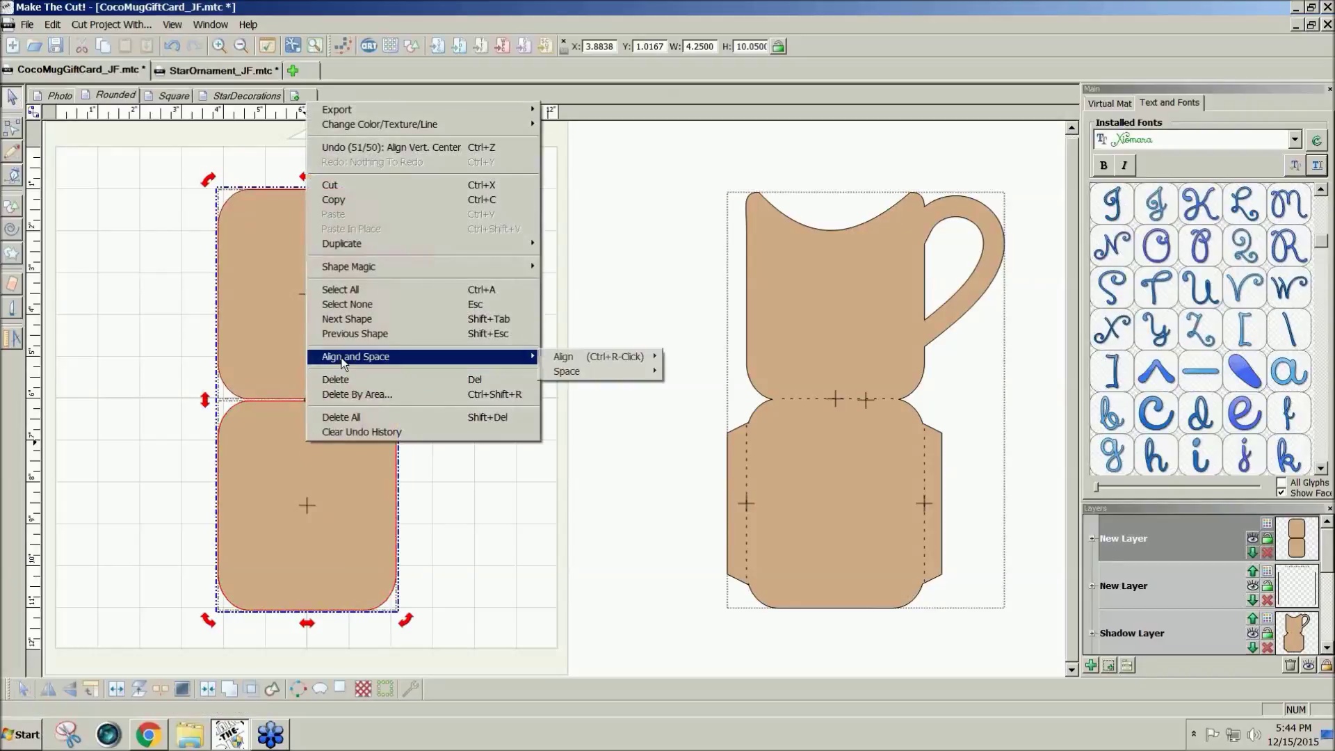
pyautogui.moveTo(580, 357)
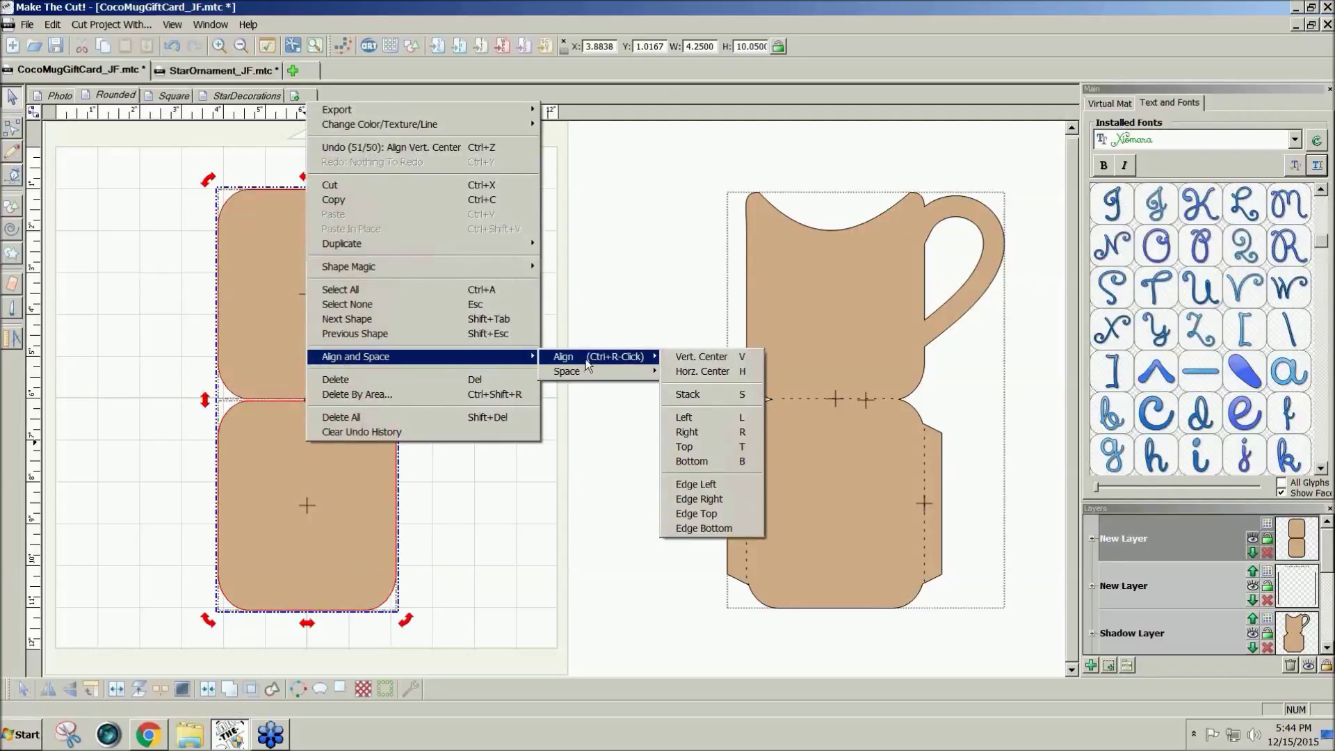
pyautogui.click(695, 528)
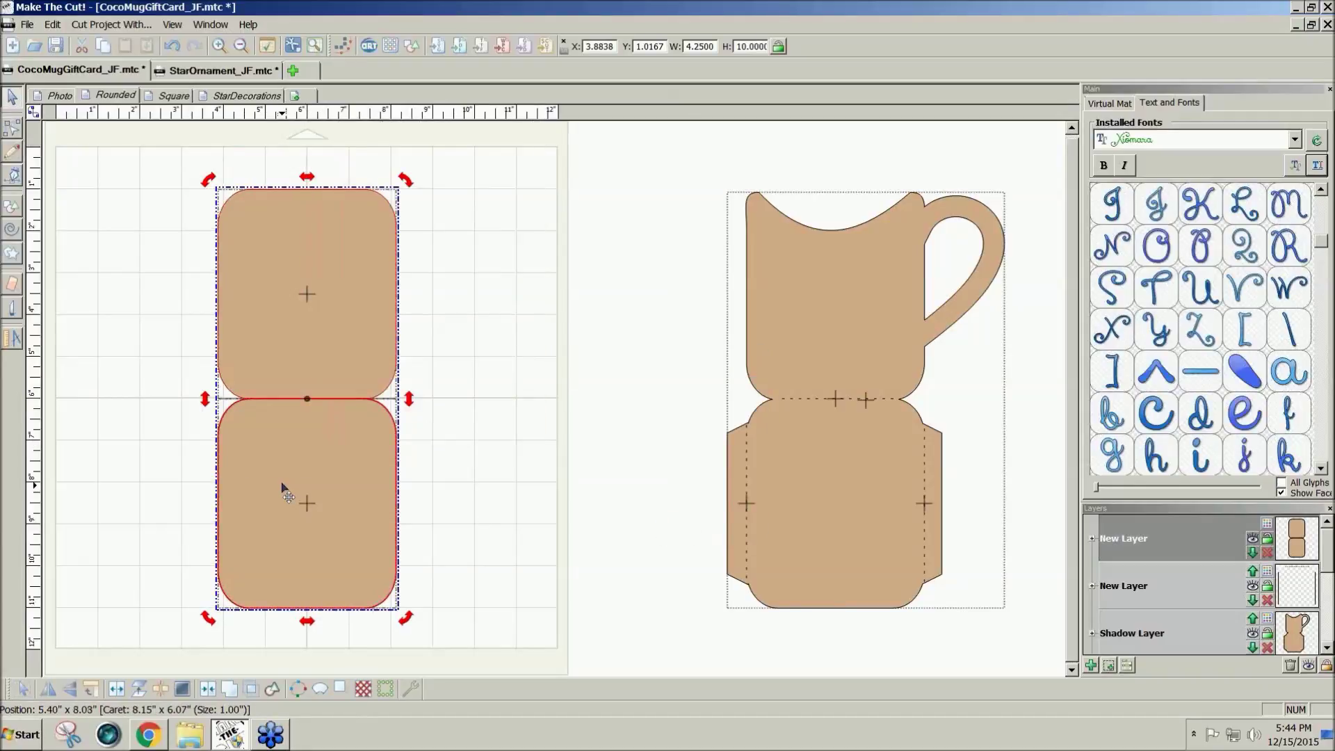
# Nudge only the lower rounded rectangle up to Y 6.0000 so that it slightly overlaps the upper one.
pyautogui.click(458, 449)
pyautogui.click(336, 480)
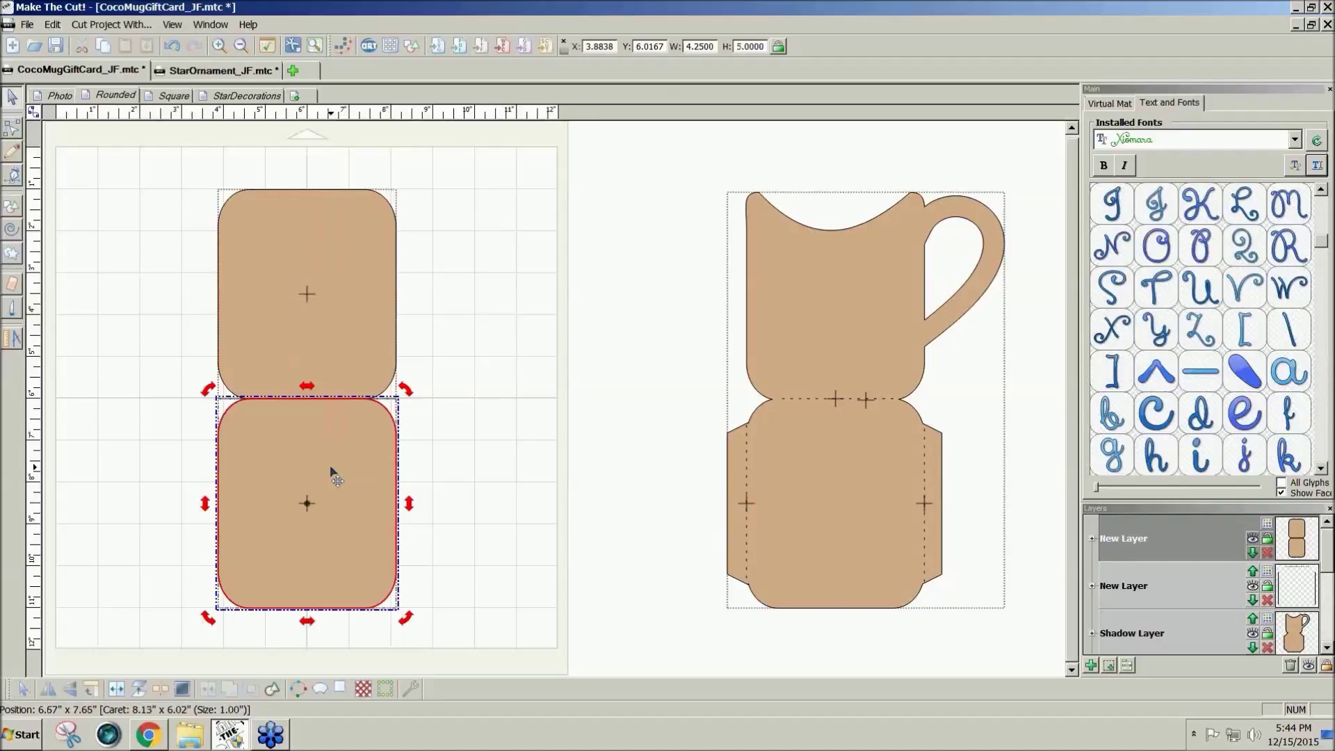
pyautogui.moveTo(331, 471); pyautogui.dragTo(331, 470)
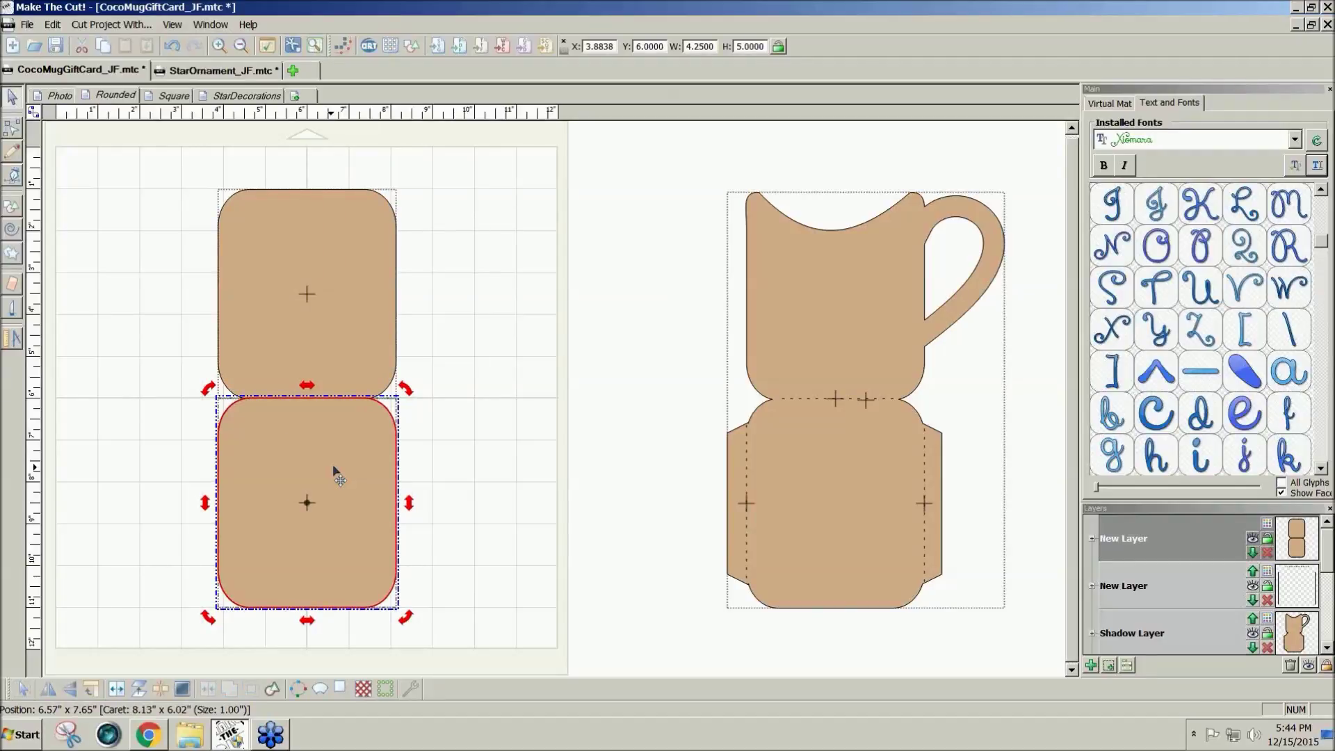
# Check the overlap of the two rectangles in Outline display, restore Fill/Outline display and clear the selection.
pyautogui.click(1105, 104)
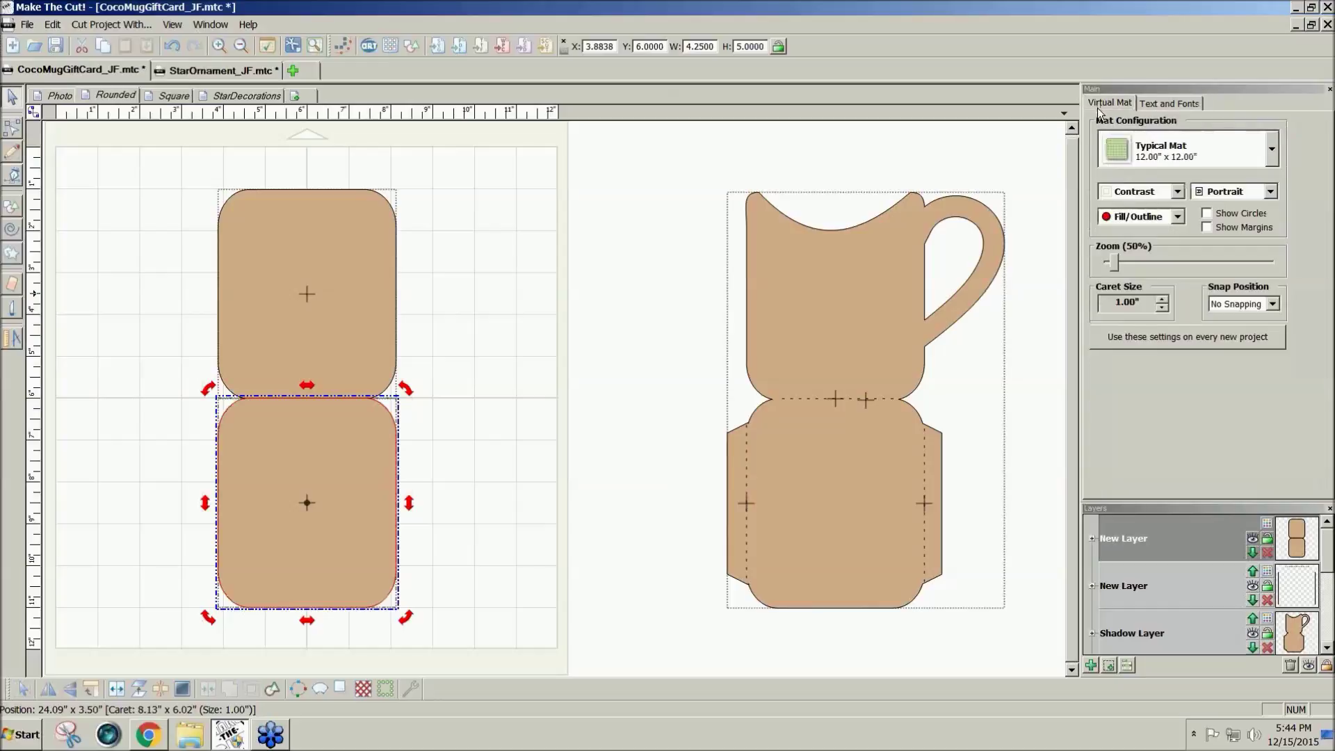
pyautogui.click(1178, 217)
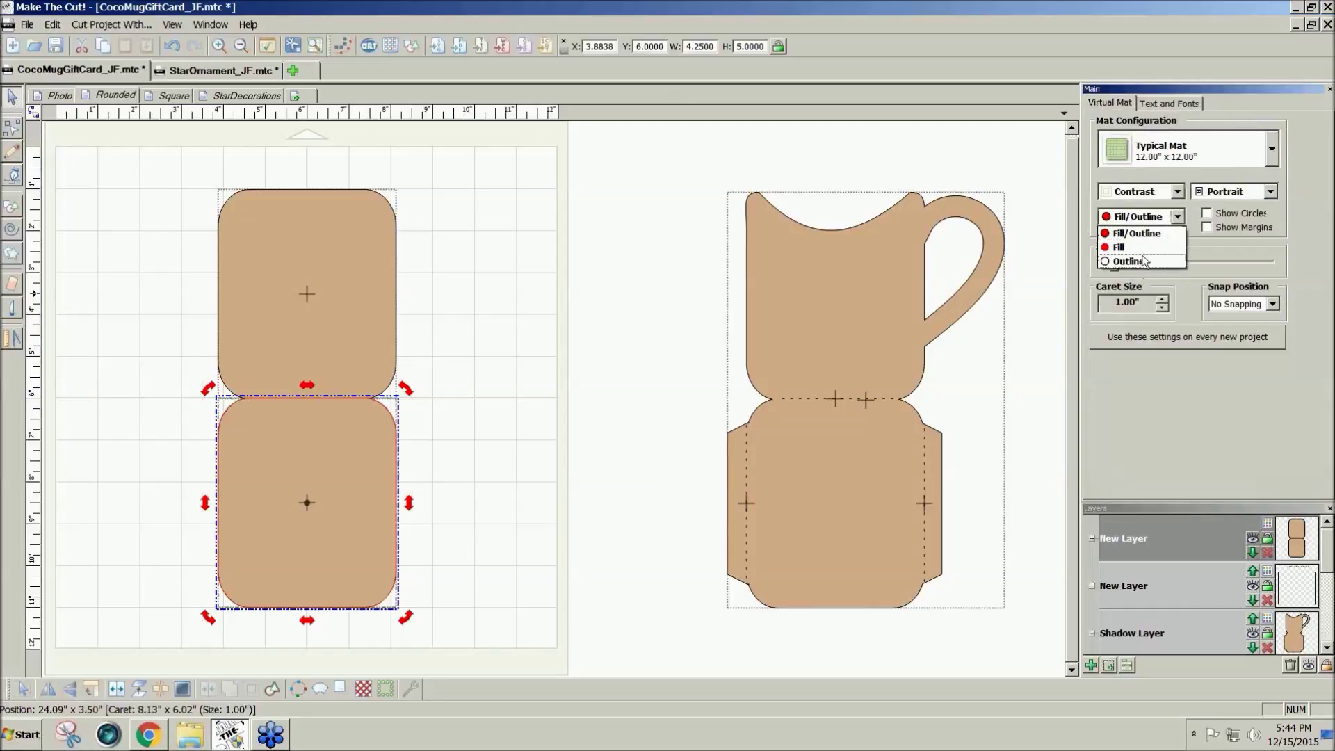
pyautogui.click(1140, 268)
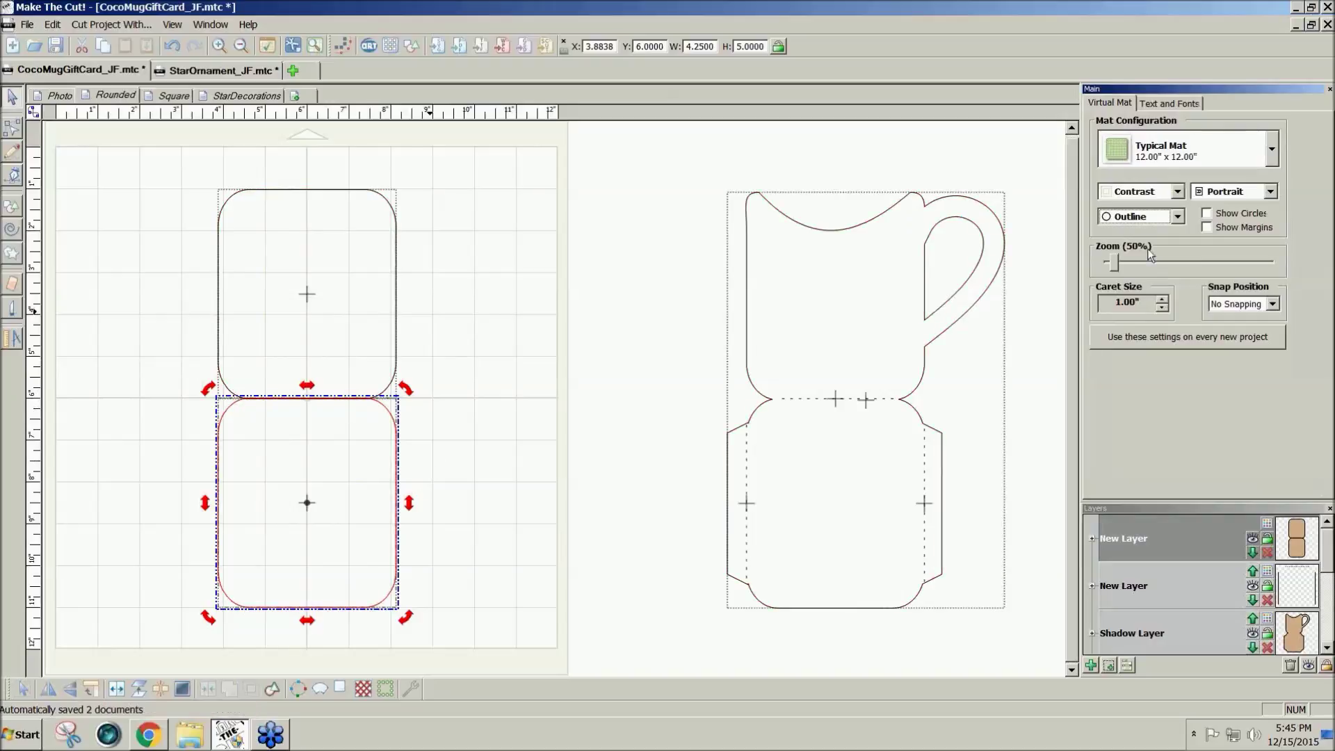
pyautogui.click(1178, 217)
pyautogui.click(1159, 235)
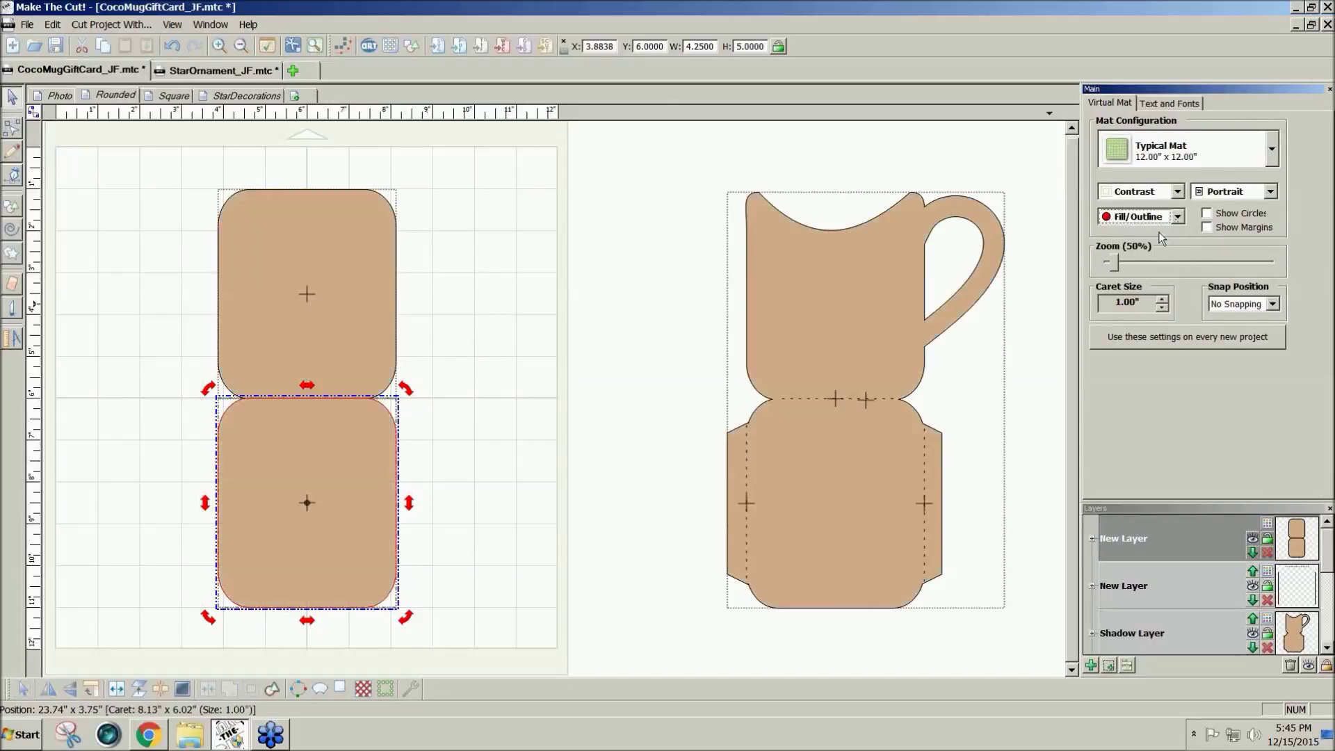
pyautogui.click(431, 415)
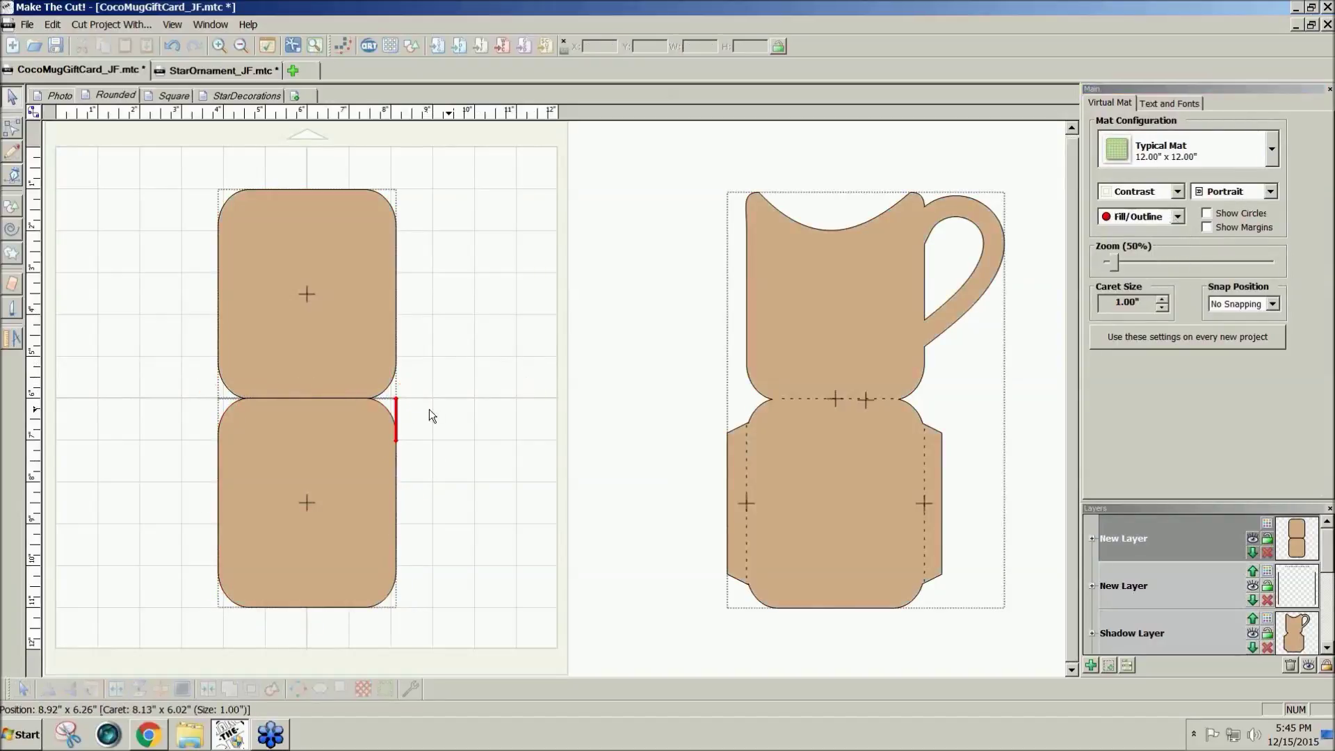
# Add an empty layer and place a copy of the lower rounded rectangle on its own new layer.
pyautogui.click(1091, 666)
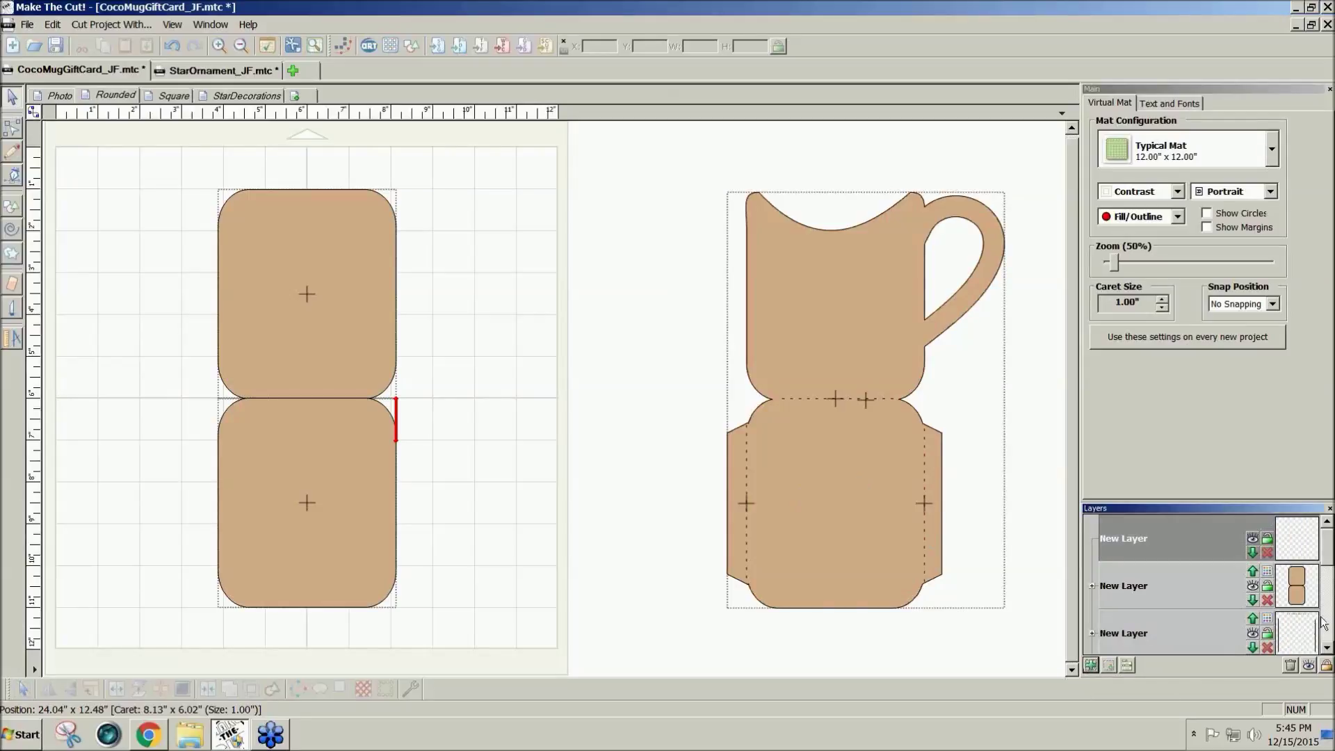
pyautogui.click(336, 527)
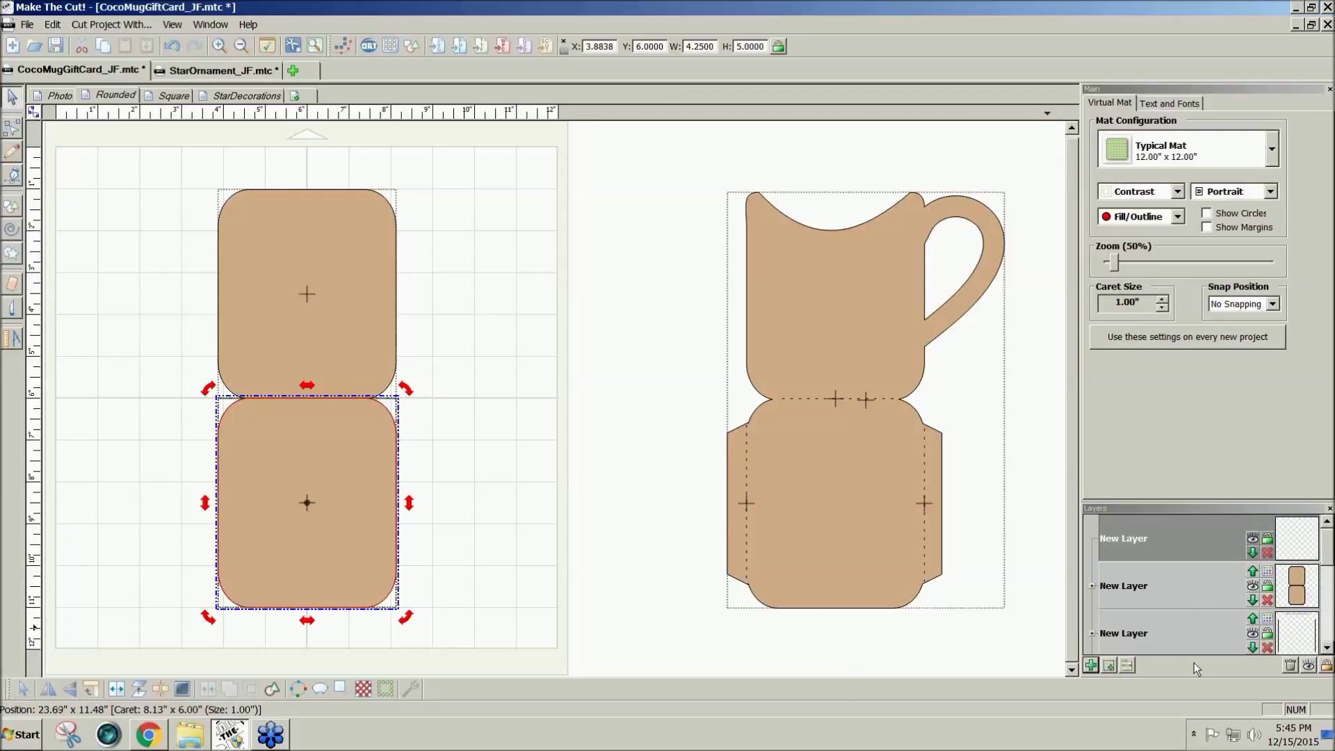
pyautogui.click(1111, 665)
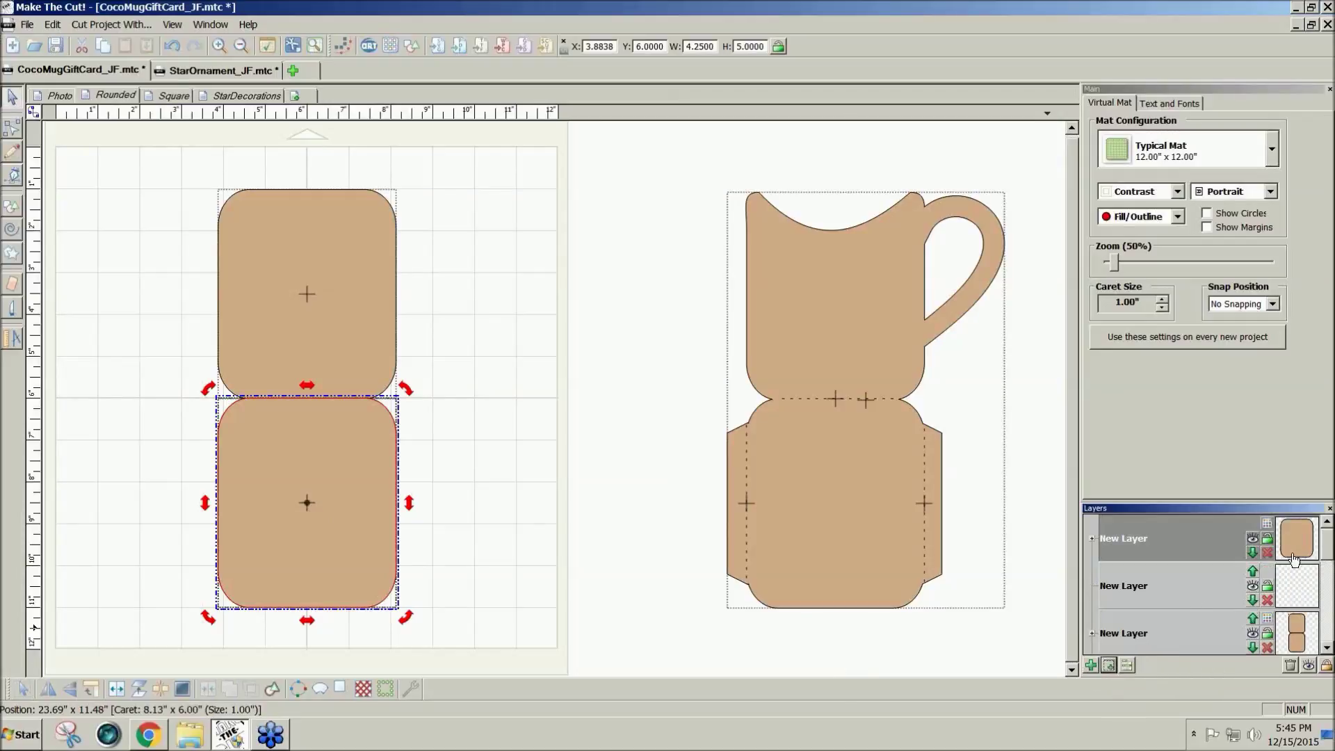
# Give the copied rectangle's layer a newly created dashed line style and hide that layer.
pyautogui.click(1267, 527)
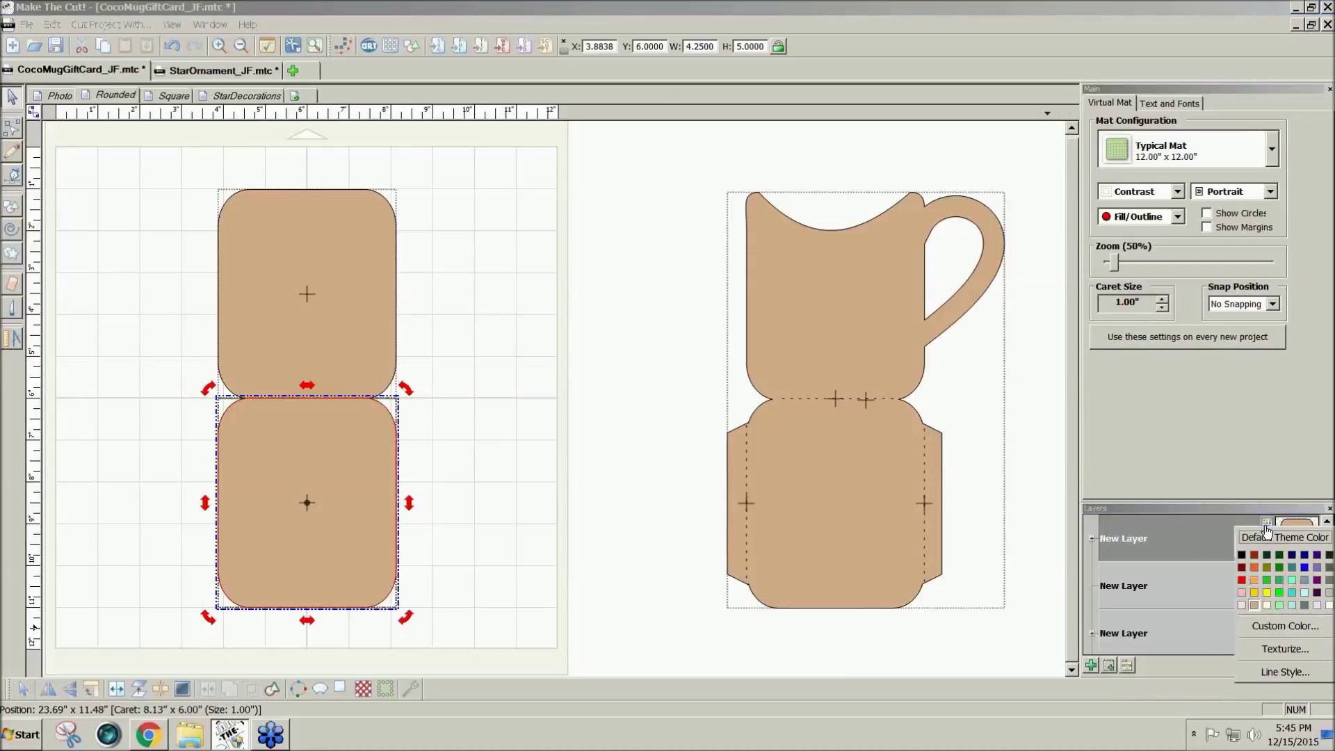
pyautogui.click(1272, 673)
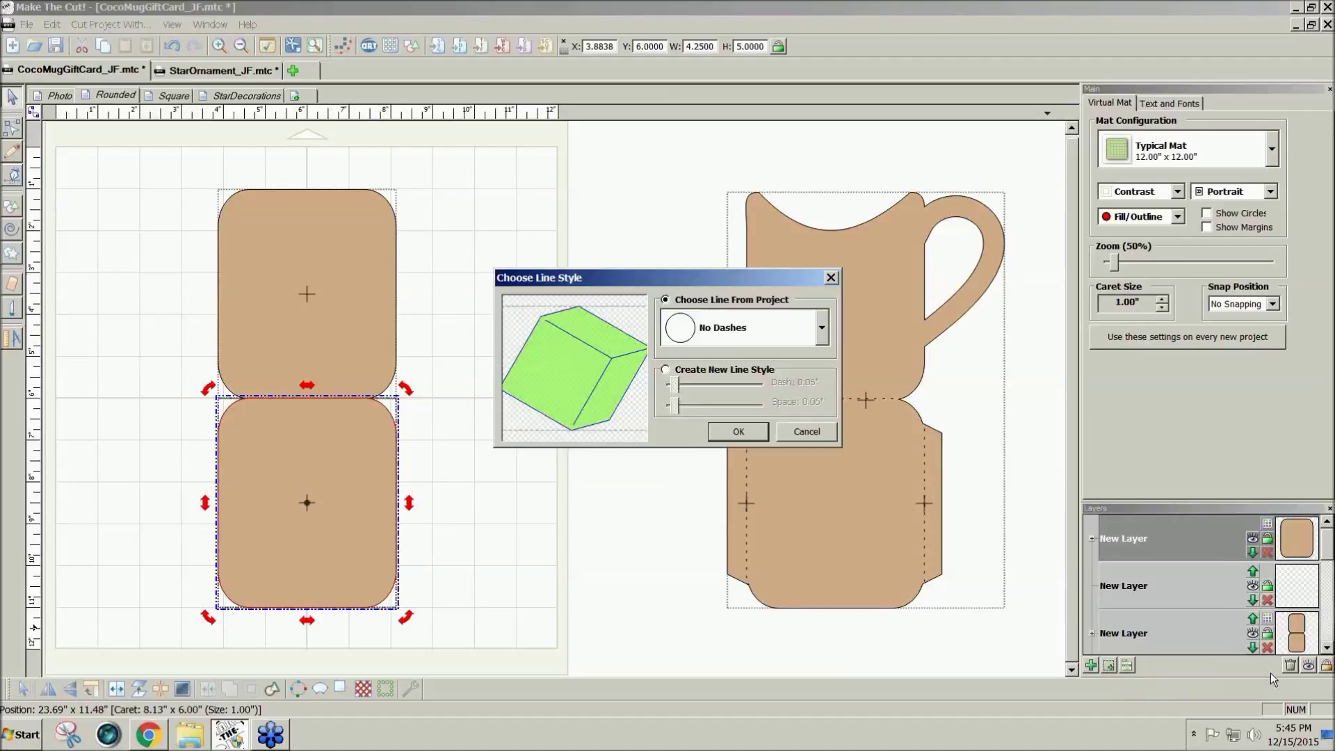
pyautogui.click(666, 370)
pyautogui.moveTo(673, 406); pyautogui.dragTo(676, 411)
pyautogui.click(729, 433)
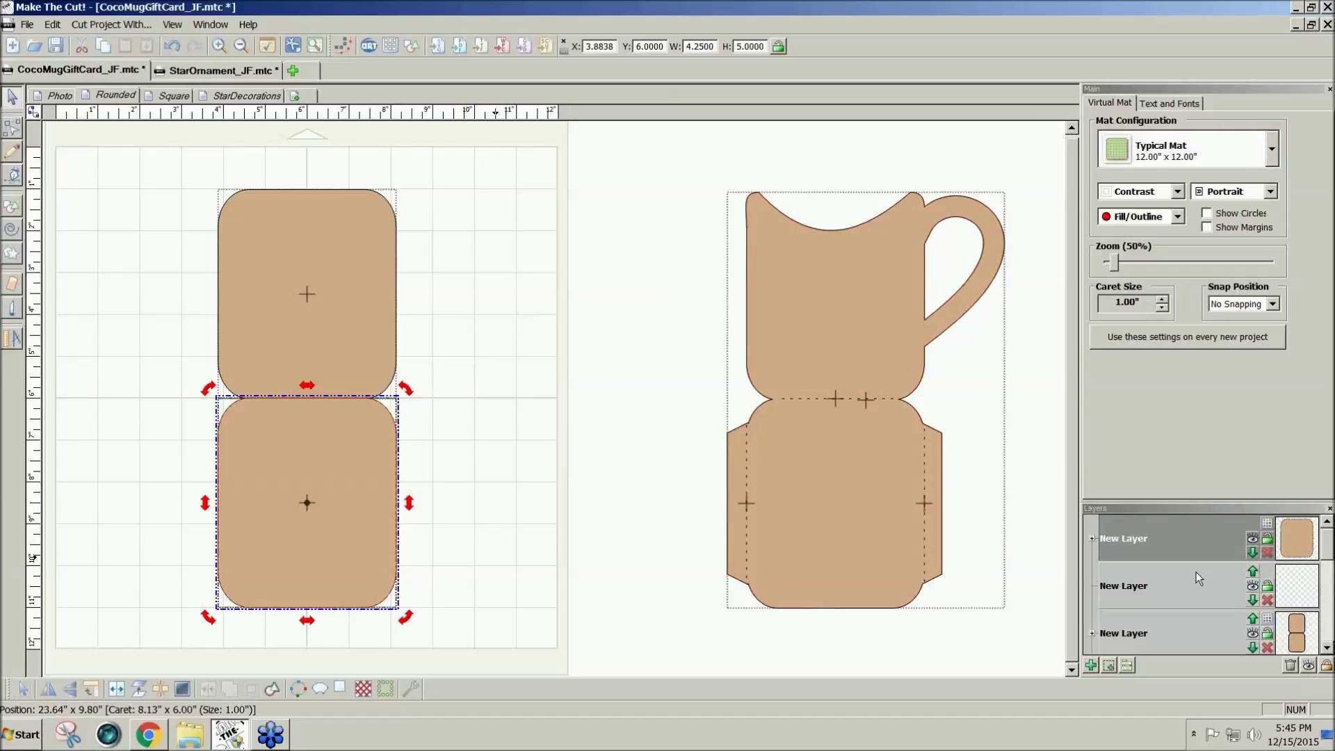
pyautogui.click(1253, 540)
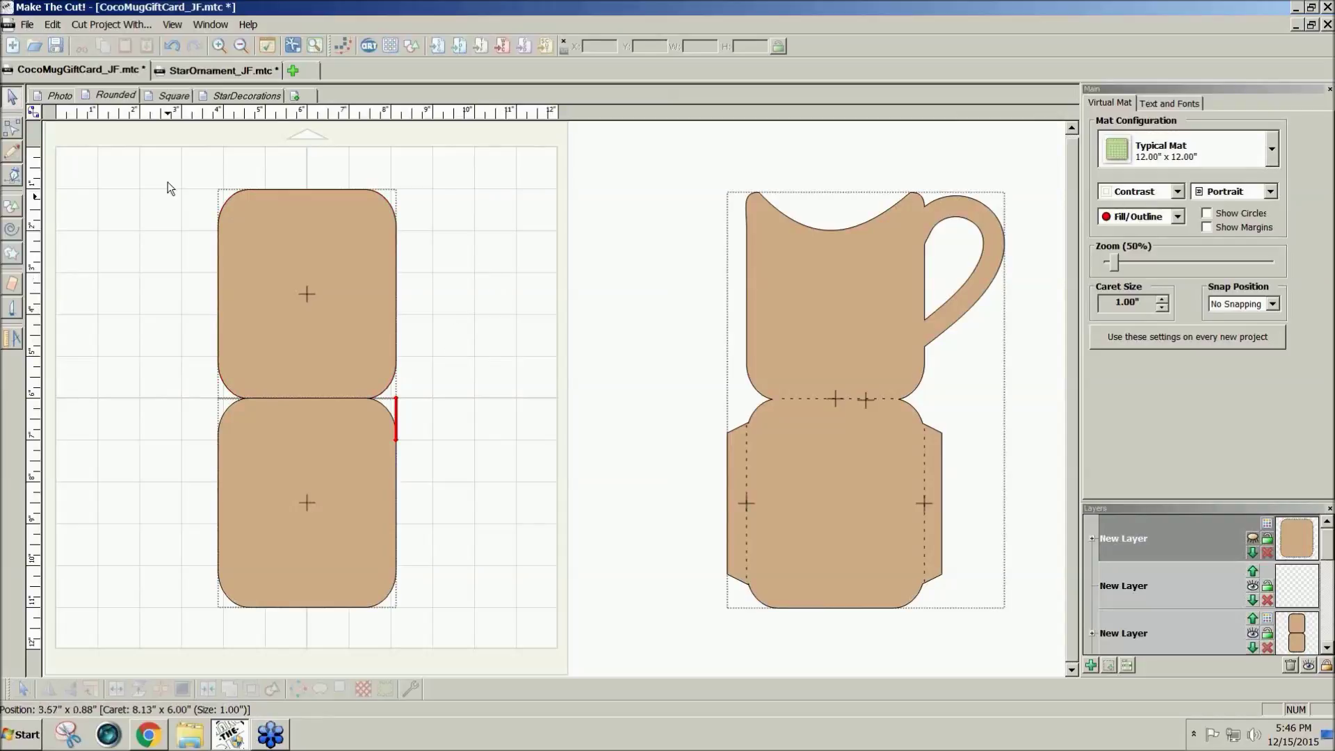
# Find the Heart 4 (Generic) shape in the Basic Shapes library and add it to the project.
pyautogui.click(411, 49)
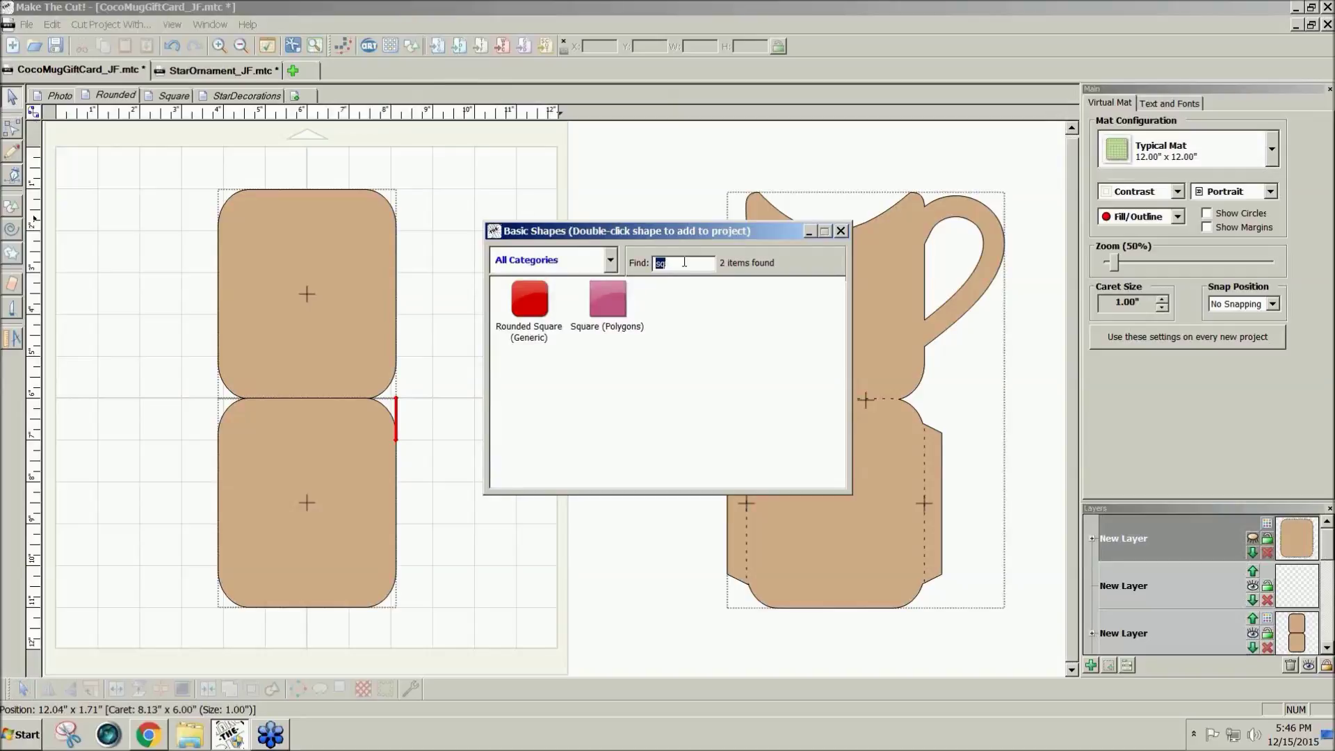
pyautogui.write('he')
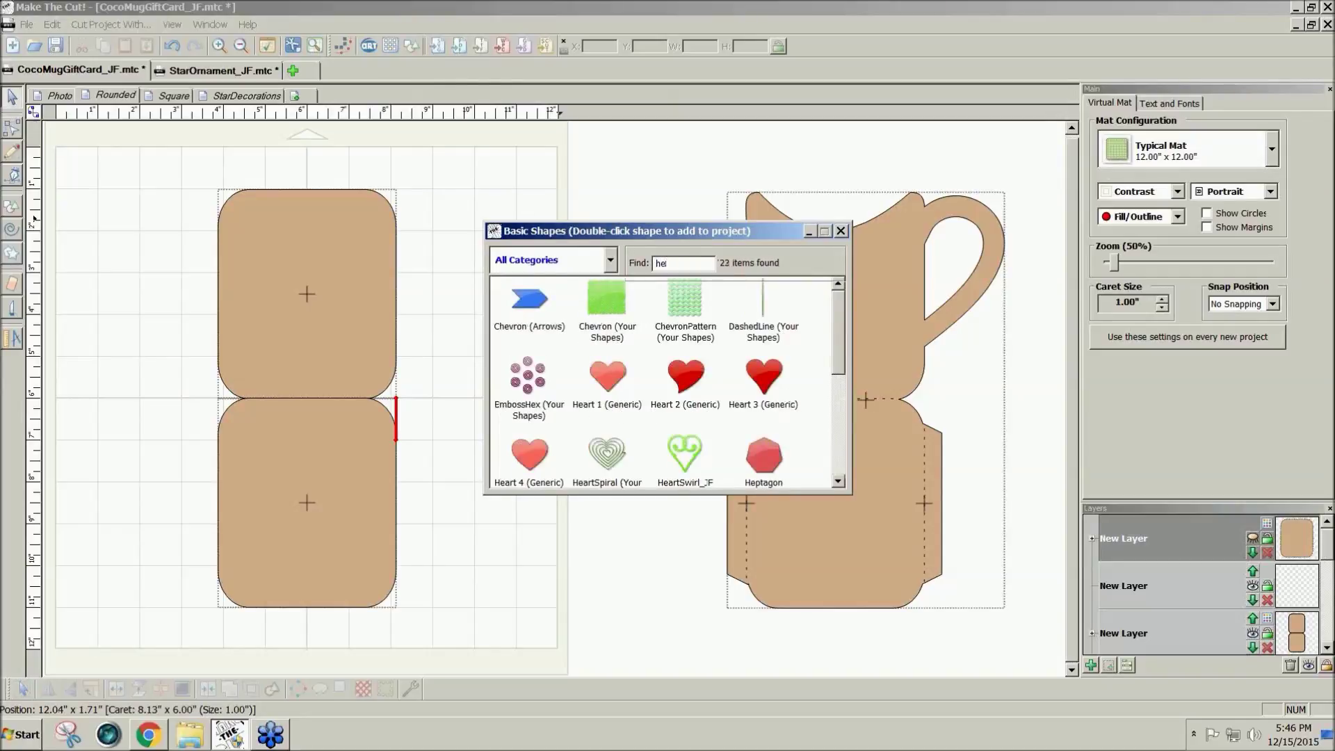
pyautogui.doubleClick(527, 456)
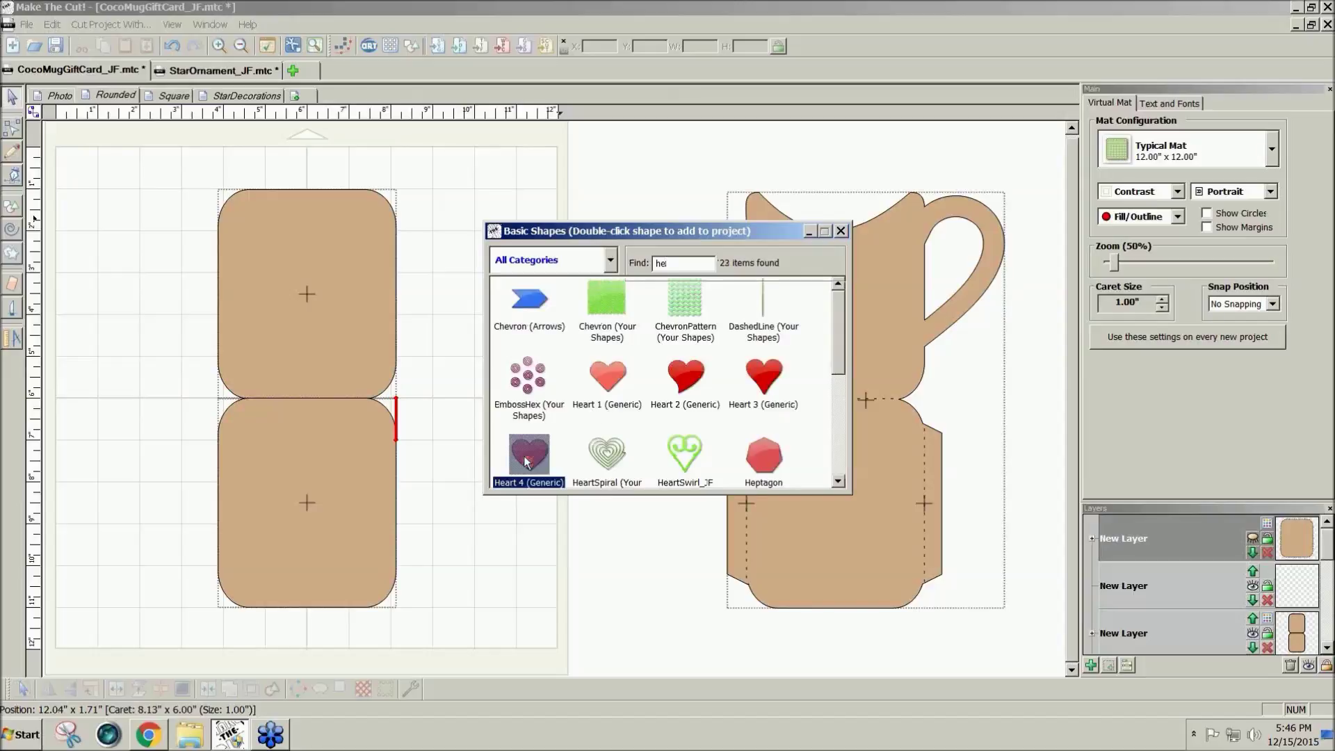
pyautogui.click(841, 231)
# Move the heart onto its own new layer and place it to the right of the upper rounded rectangle.
pyautogui.click(1250, 538)
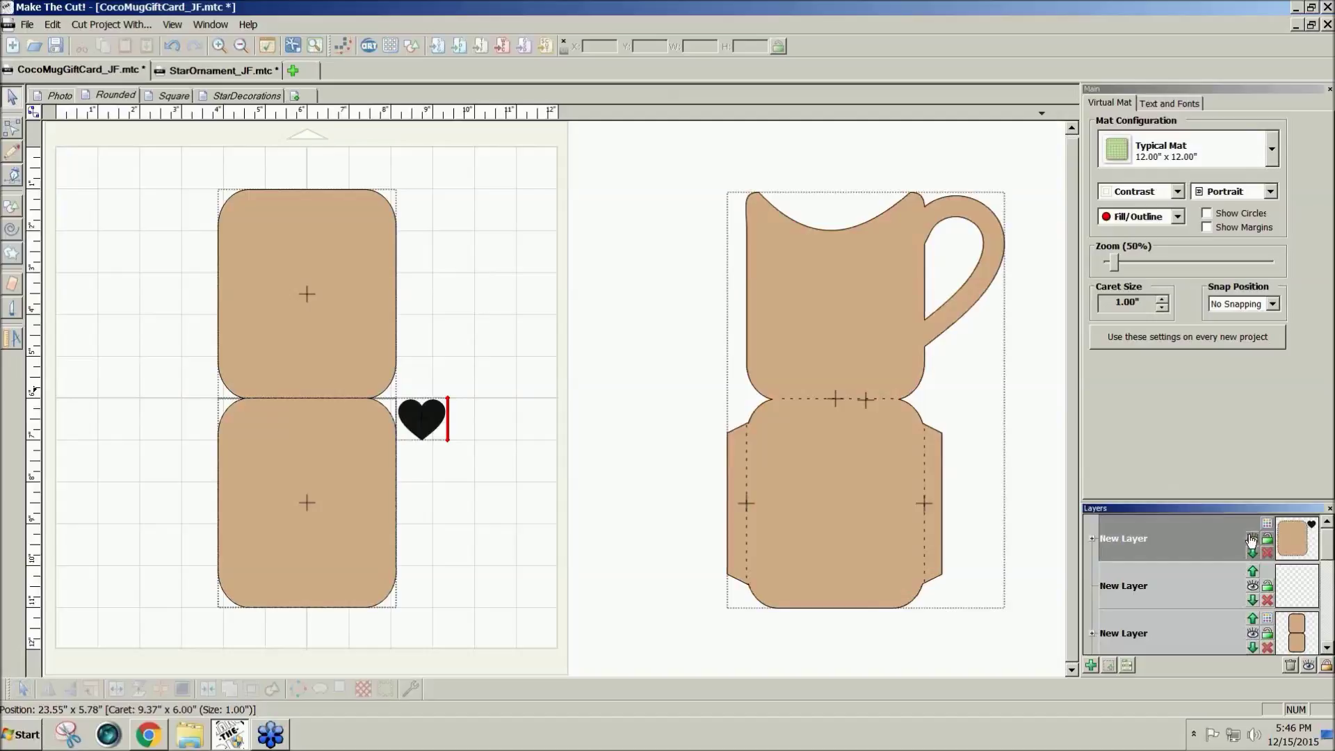
pyautogui.click(425, 421)
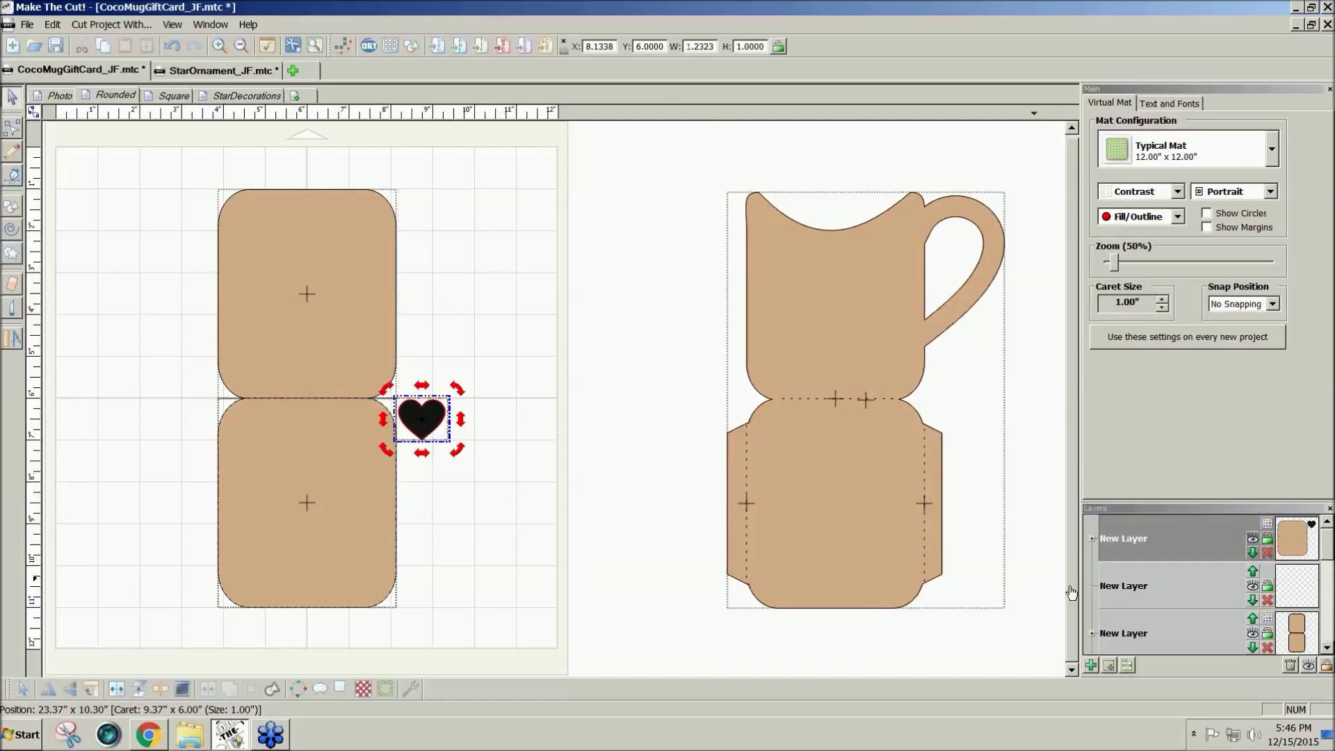
pyautogui.click(1111, 665)
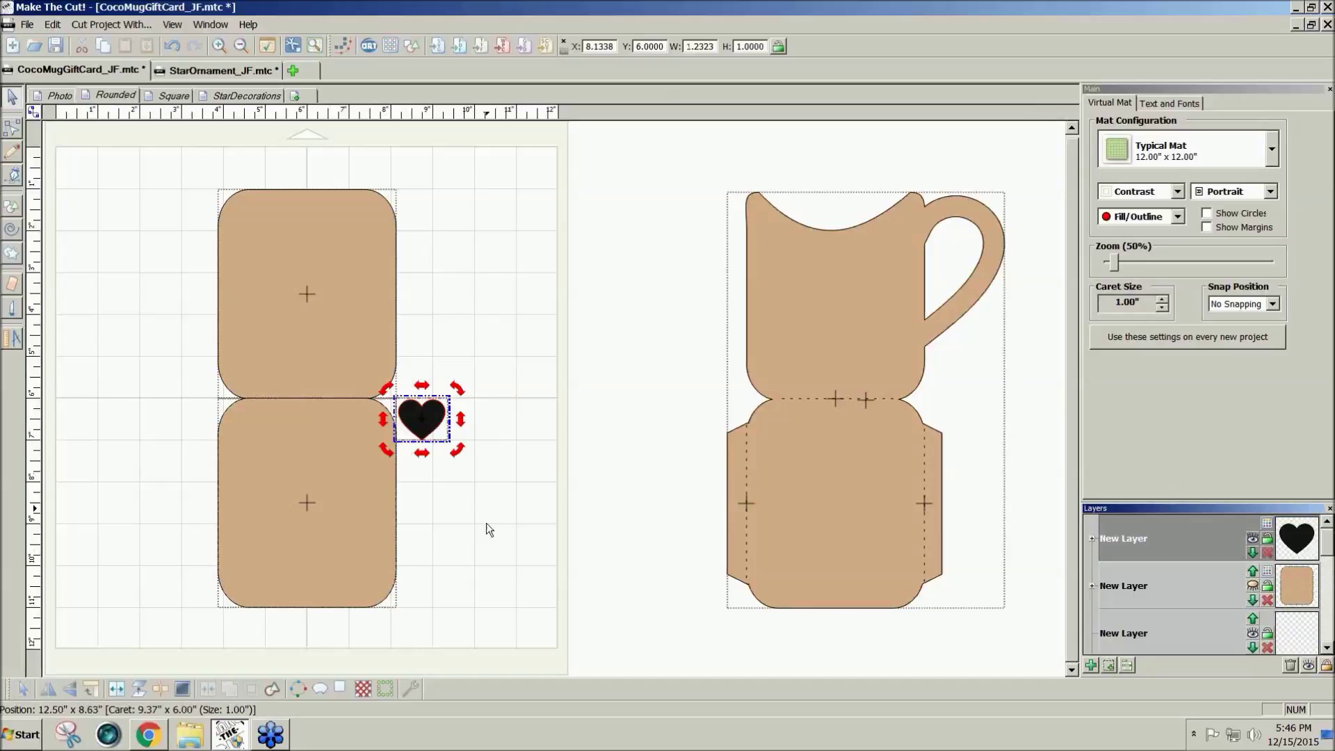
pyautogui.moveTo(412, 423); pyautogui.dragTo(462, 233)
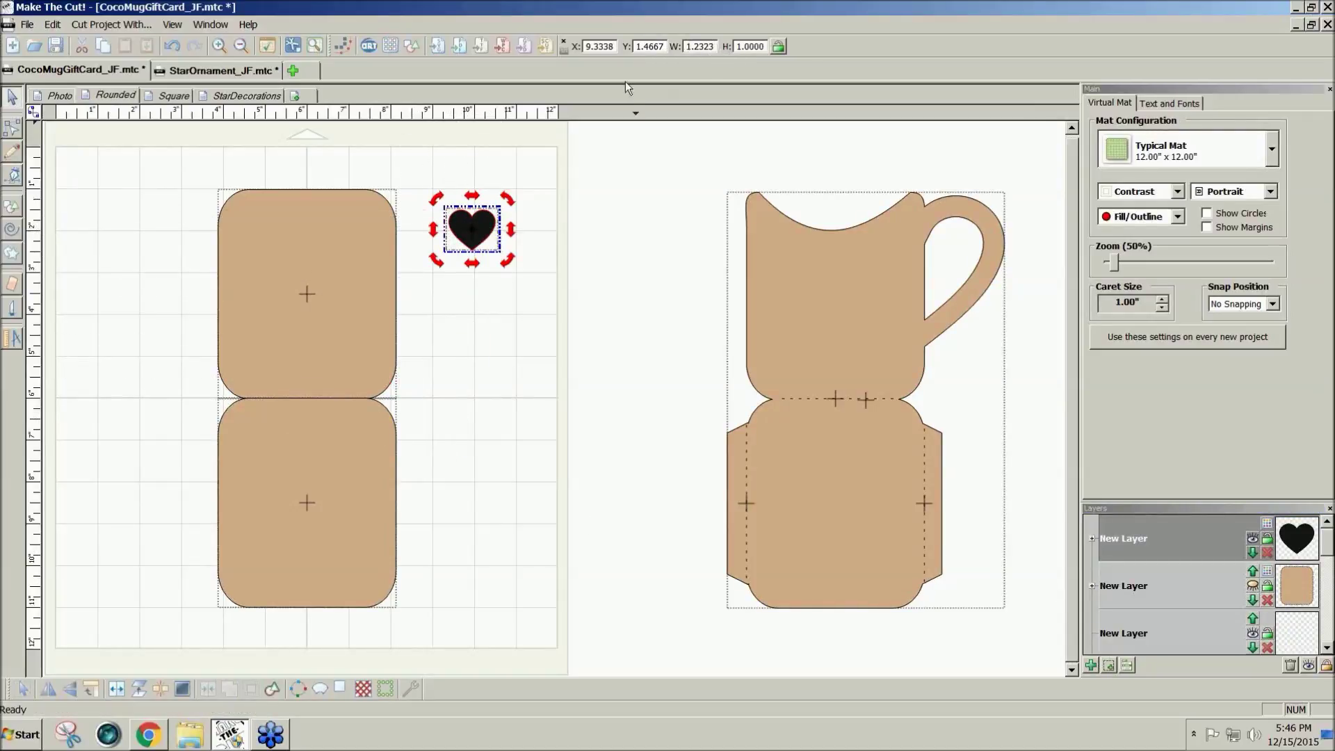
# Resize the heart to 4 inches wide and 4 inches high and position it beside the upper rectangle at about X 8.33, Y 1.15.
pyautogui.moveTo(473, 232); pyautogui.dragTo(599, 411)
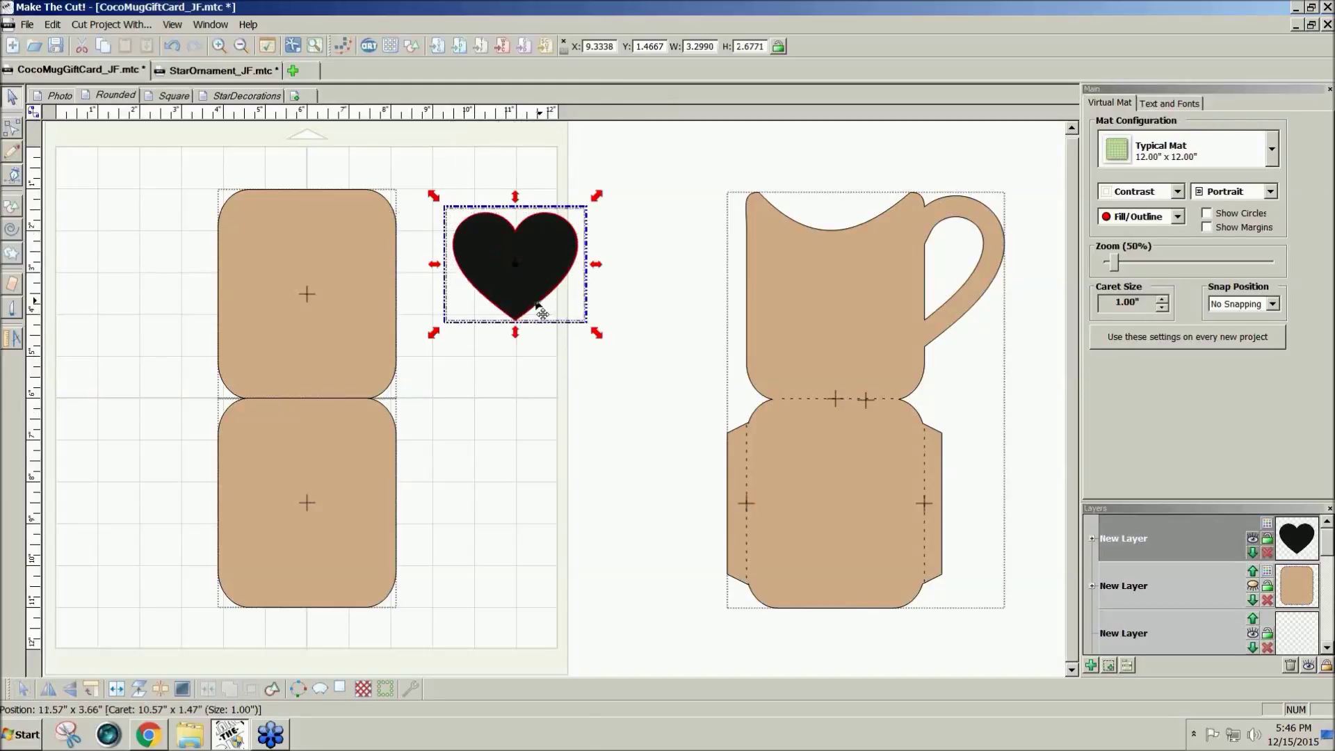
pyautogui.moveTo(536, 298); pyautogui.dragTo(488, 289)
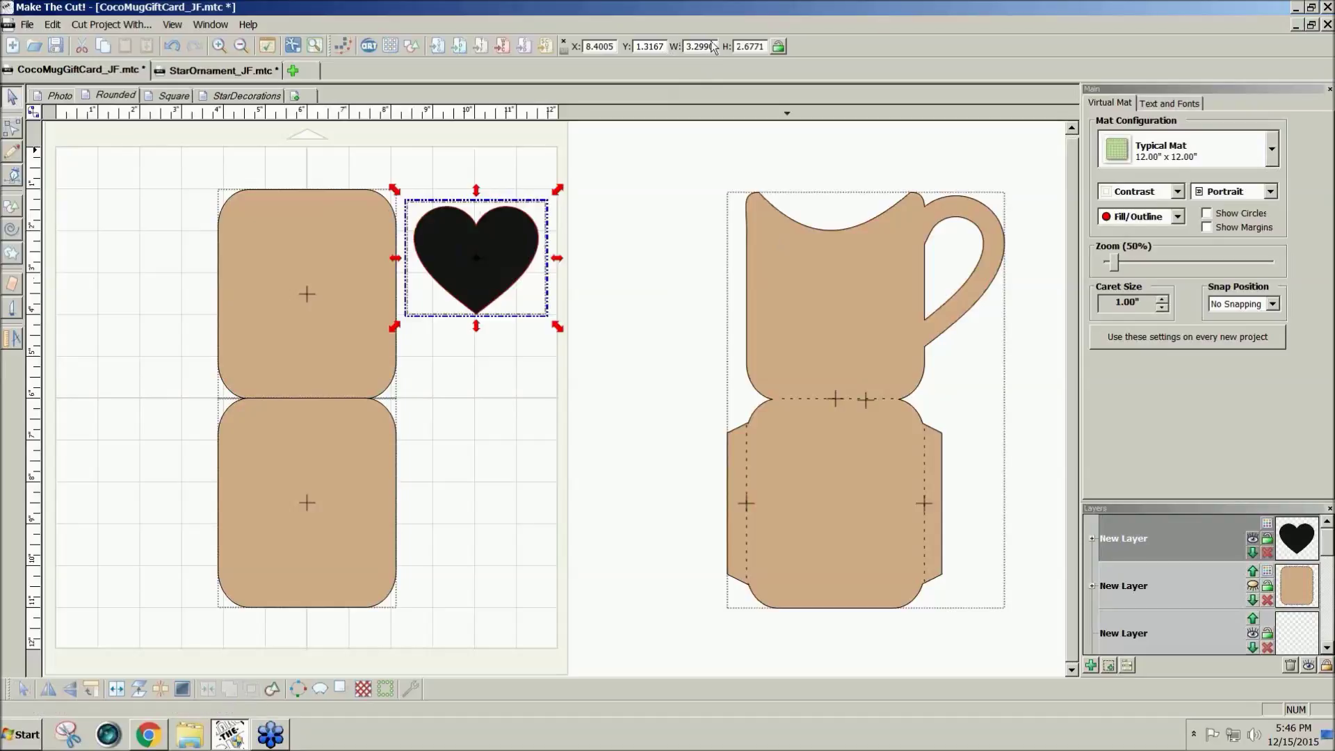
pyautogui.moveTo(769, 46); pyautogui.dragTo(731, 44)
pyautogui.write('4')
pyautogui.press('Return')
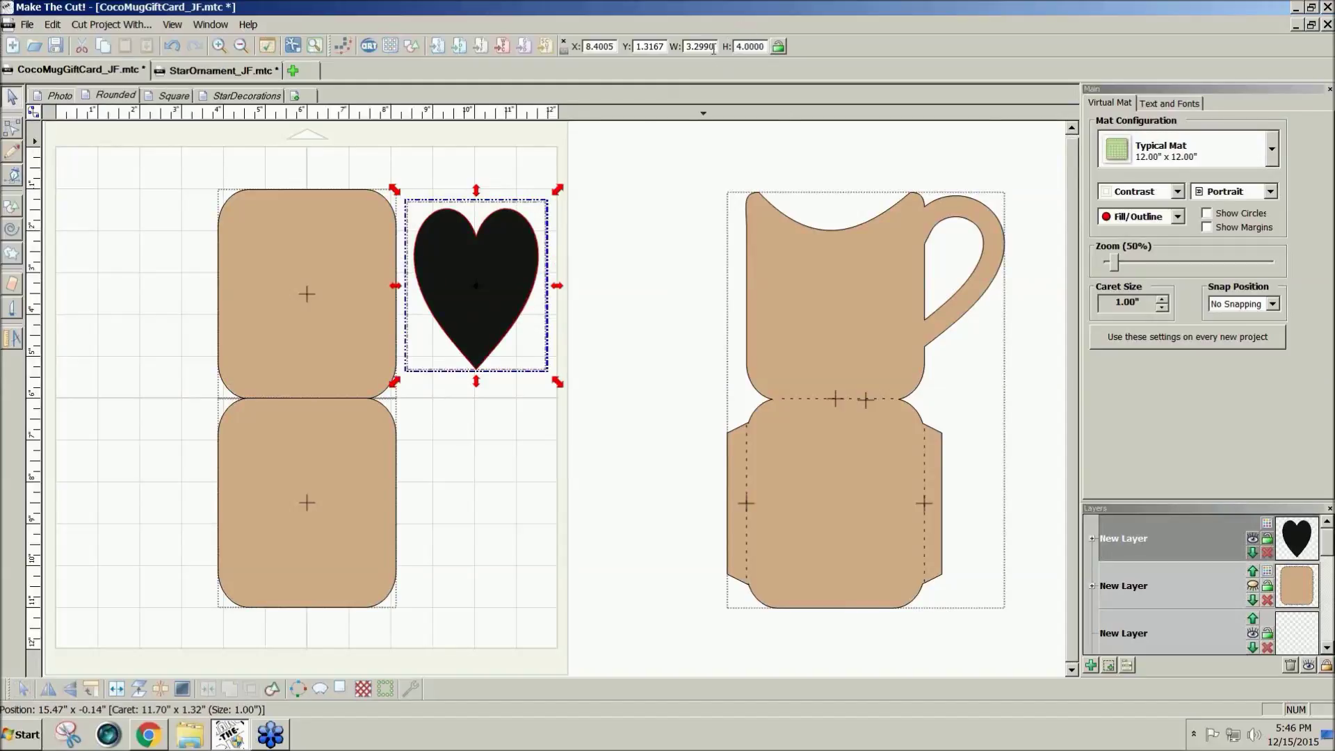
pyautogui.moveTo(709, 46); pyautogui.dragTo(676, 50)
pyautogui.write('4')
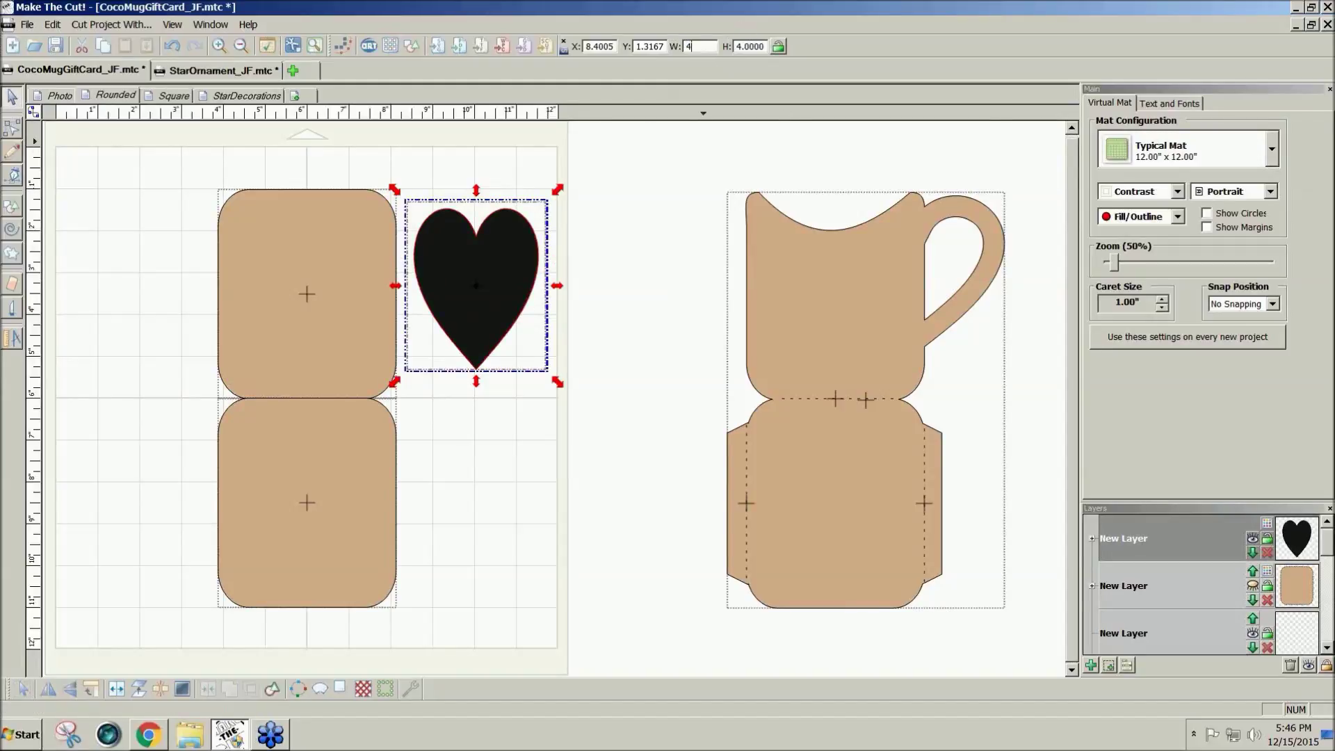
pyautogui.press('Return')
pyautogui.click(498, 269)
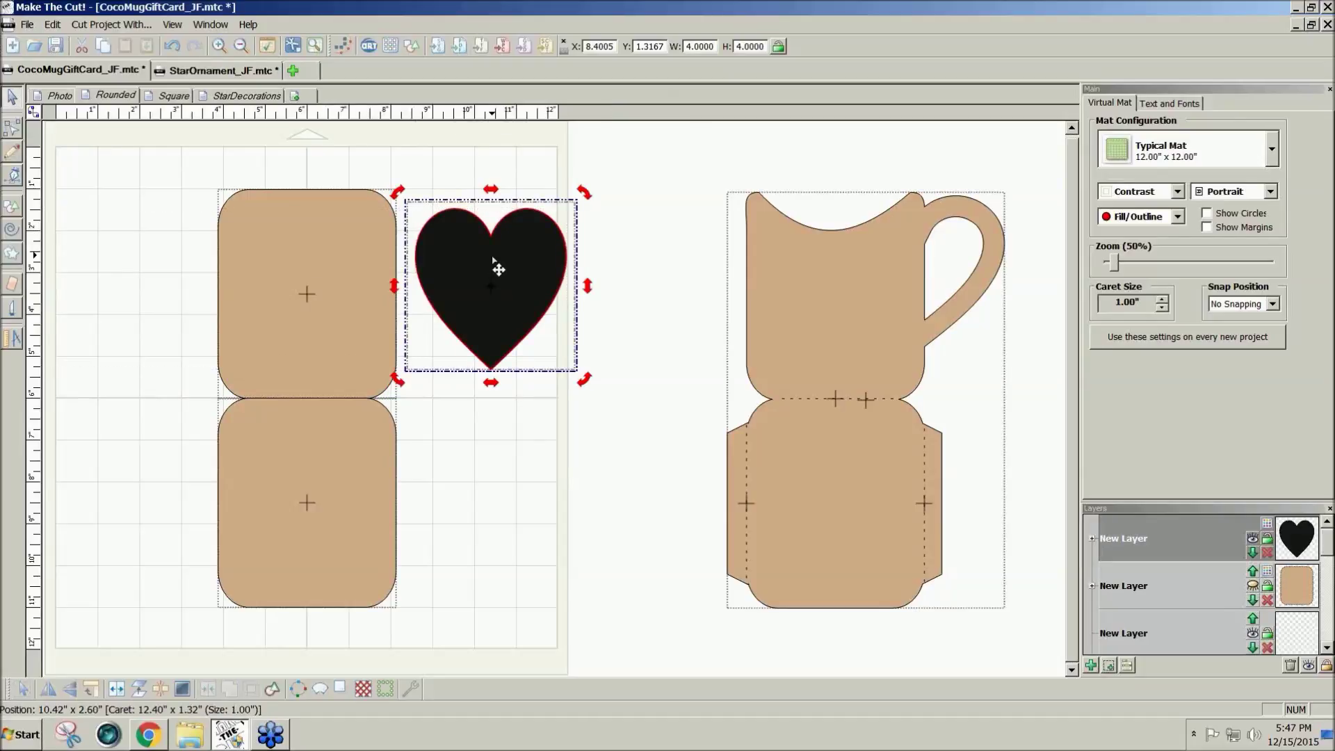
pyautogui.moveTo(498, 269); pyautogui.dragTo(496, 264)
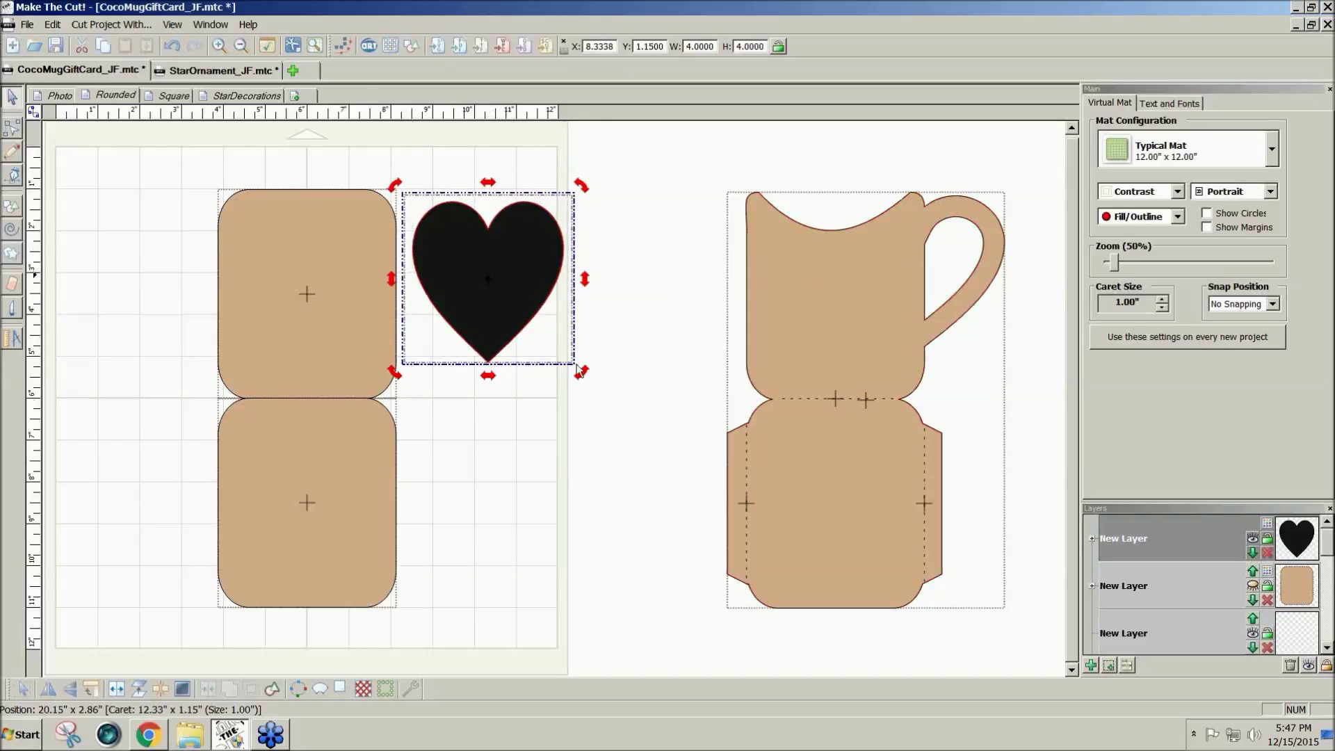
# Generate a -.5 in. shadow with Beveled corners from the heart and join it with the original into a hollow heart outline.
pyautogui.click(341, 696)
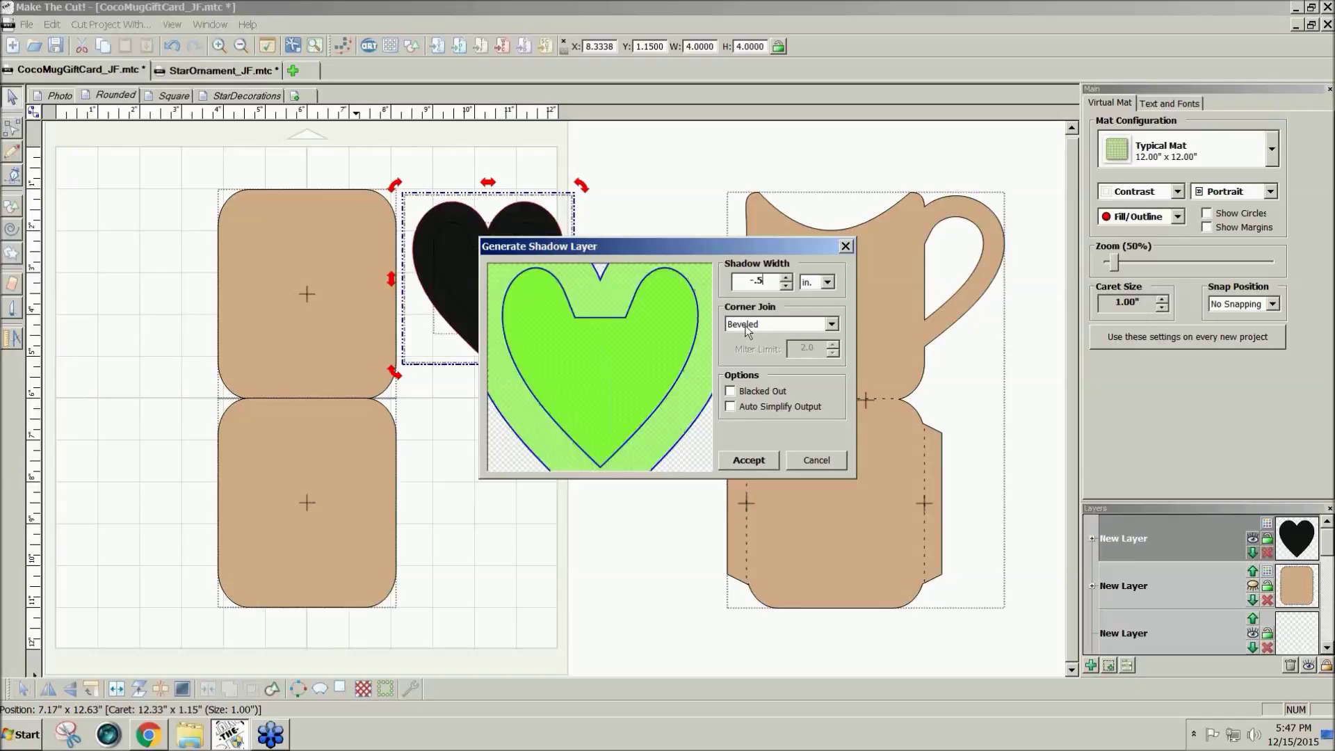
pyautogui.click(746, 463)
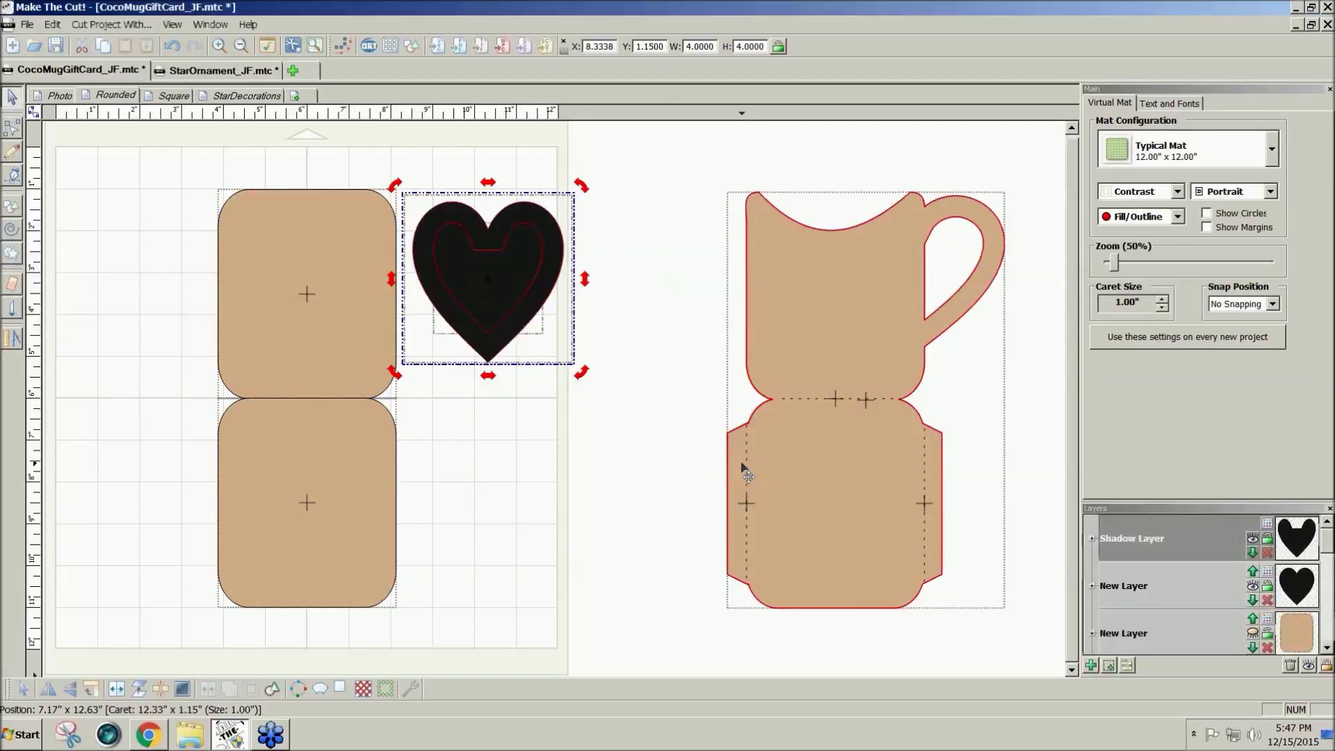
pyautogui.click(512, 327)
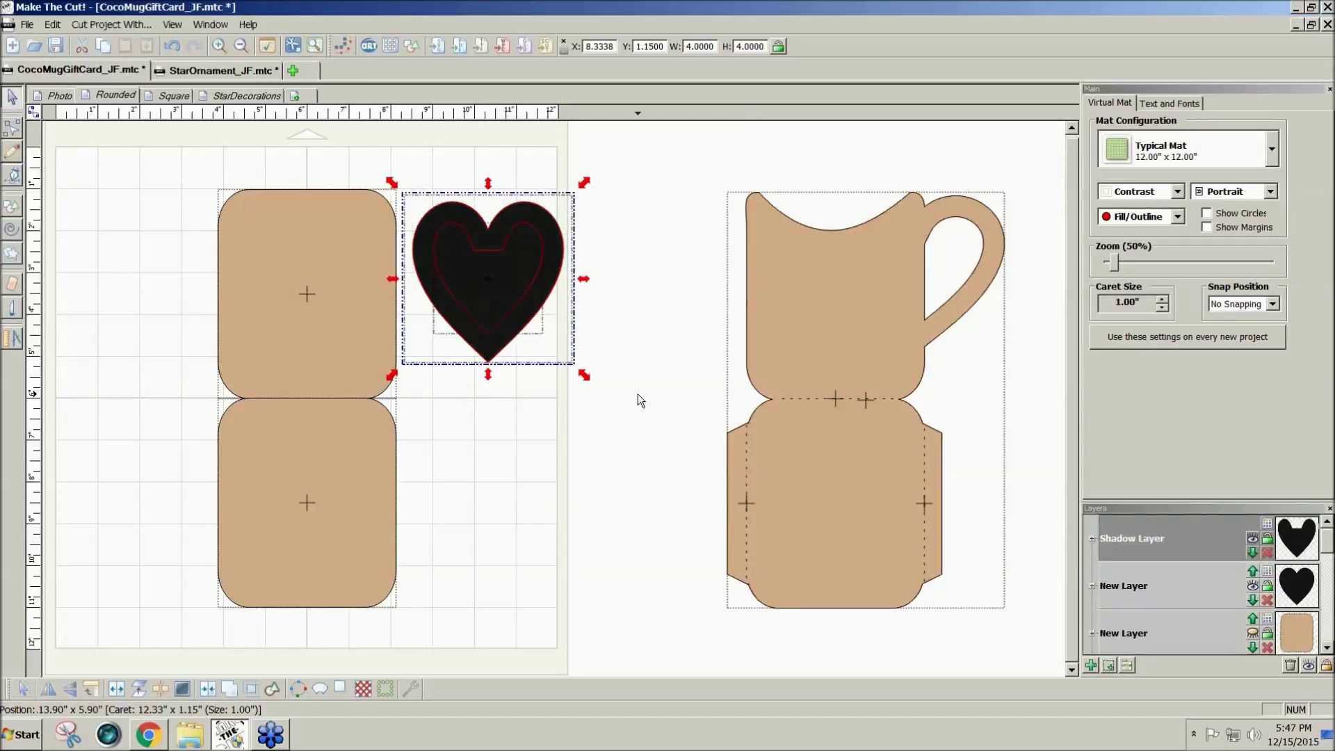
pyautogui.moveTo(637, 394); pyautogui.dragTo(395, 124)
pyautogui.click(208, 693)
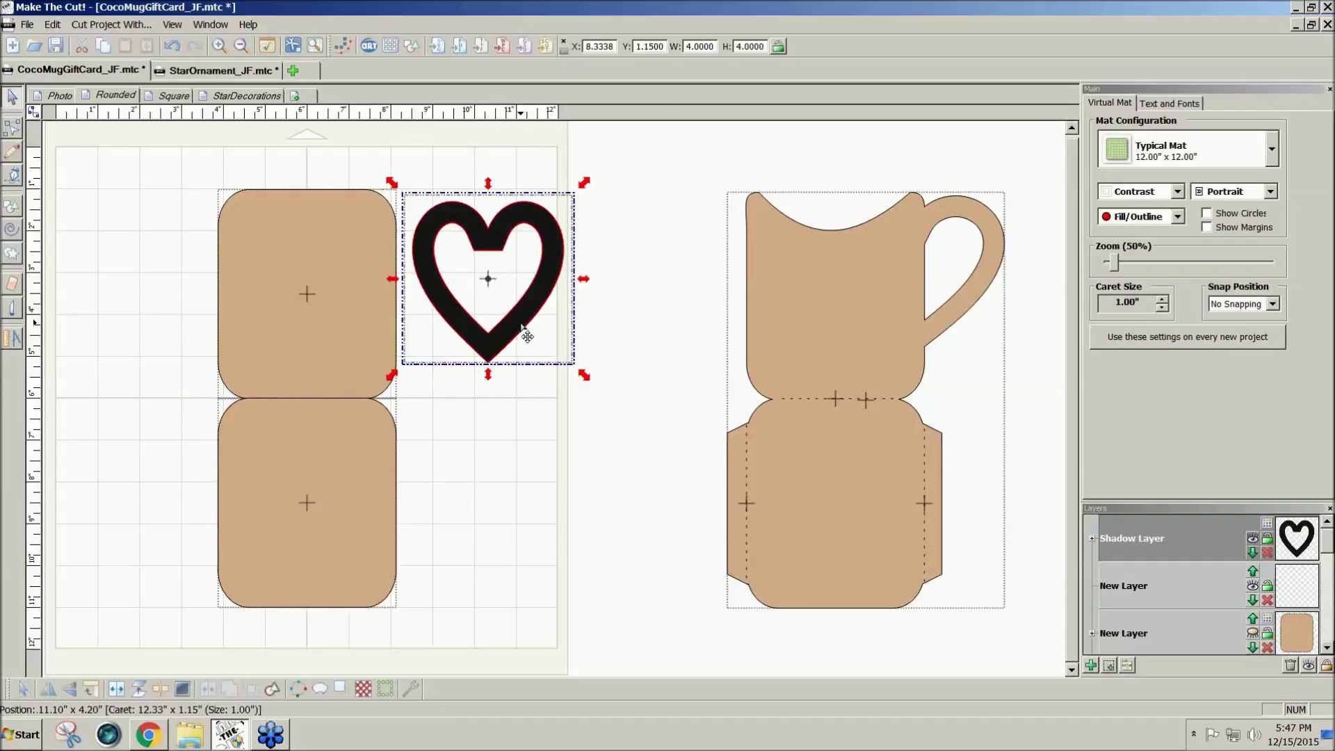
# Position the hollow heart over the upper rectangle's right edge, its right half forming a handle, and weld the two shapes.
pyautogui.moveTo(527, 336); pyautogui.dragTo(420, 338)
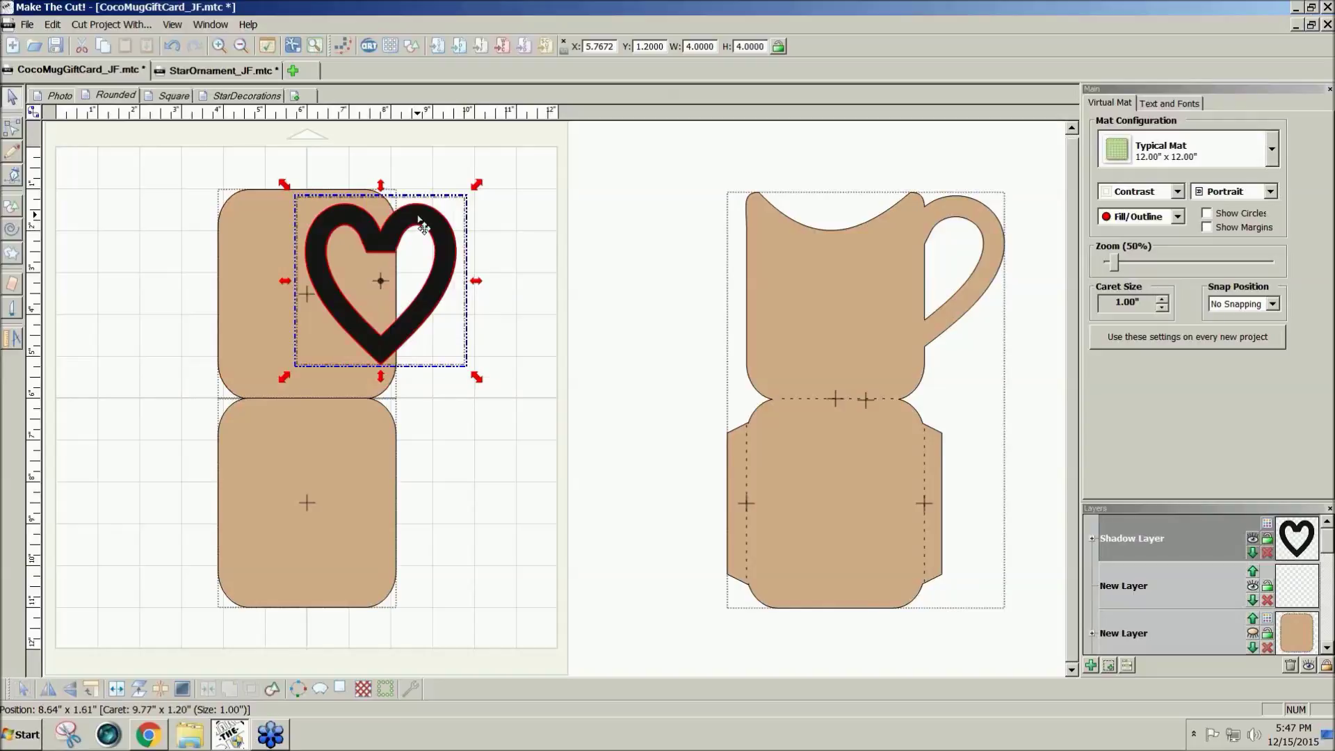
pyautogui.moveTo(419, 223)
pyautogui.mouseDown()
pyautogui.moveTo(418, 202)
pyautogui.moveTo(419, 228)
pyautogui.mouseUp()
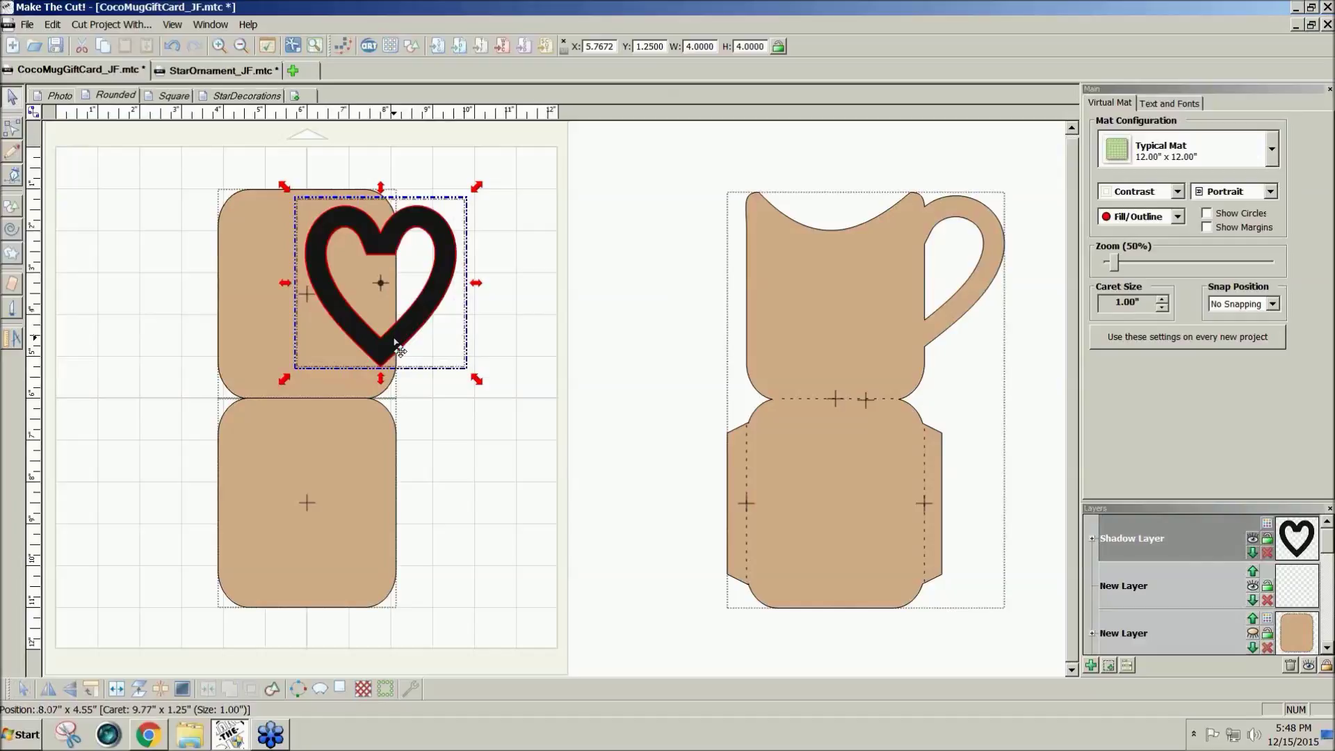
pyautogui.keyDown('shift'); pyautogui.click(258, 362); pyautogui.keyUp('shift')
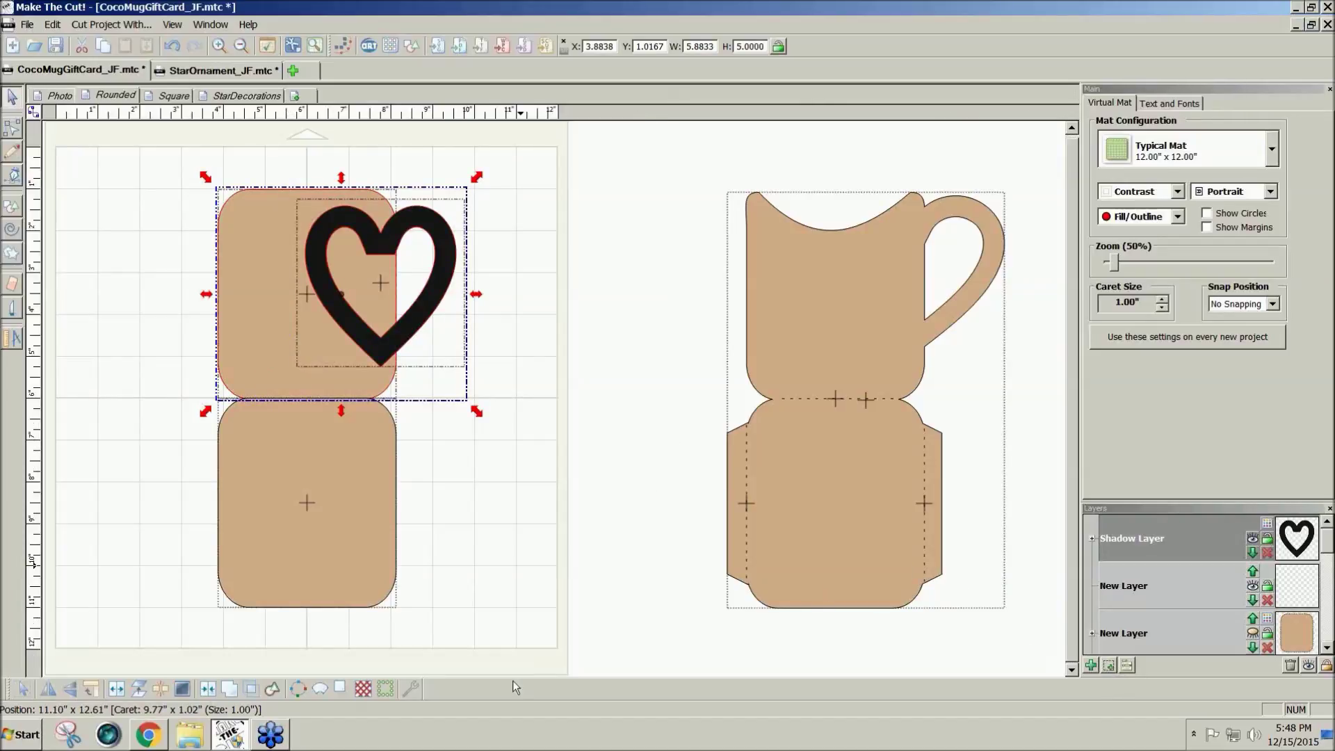
pyautogui.click(225, 691)
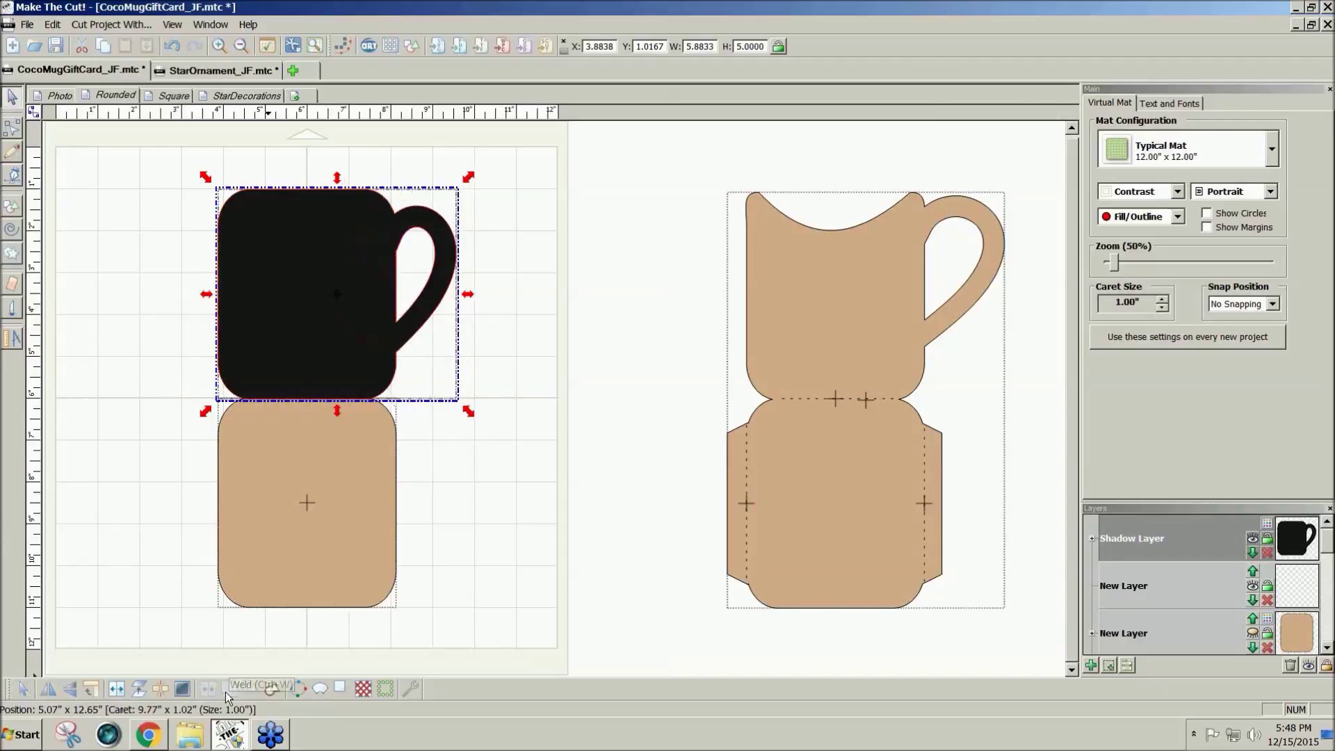
# Recolor the welded mug shape in the same tan as the lower rectangle and clear the selection.
pyautogui.click(1295, 539)
pyautogui.click(1255, 604)
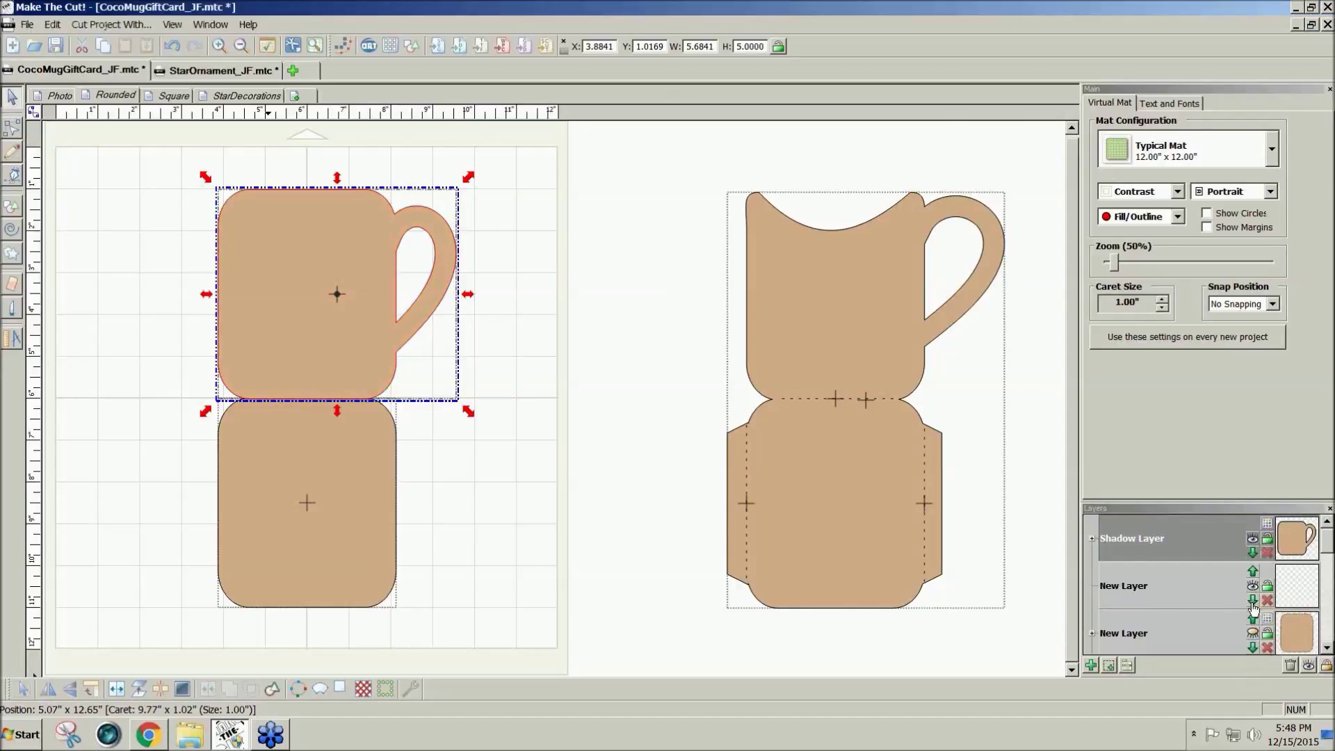
pyautogui.click(418, 459)
pyautogui.click(393, 263)
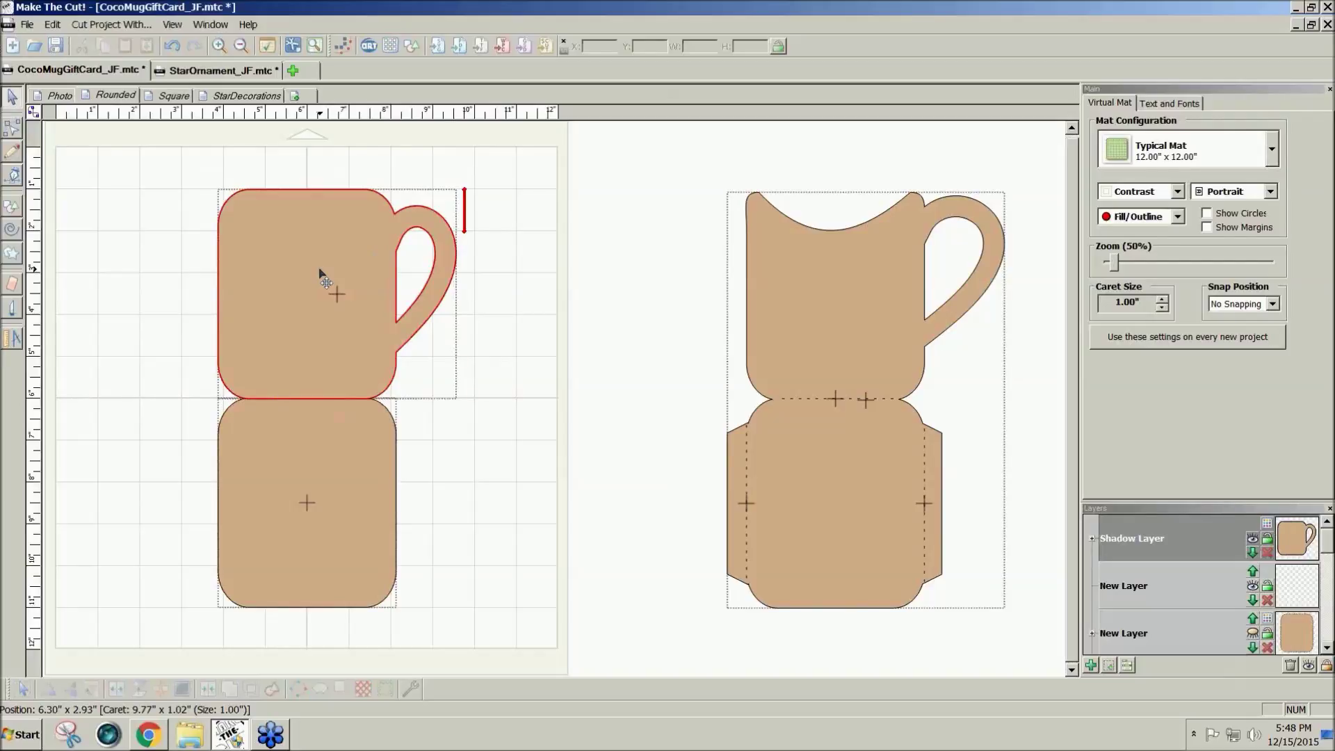
pyautogui.click(340, 446)
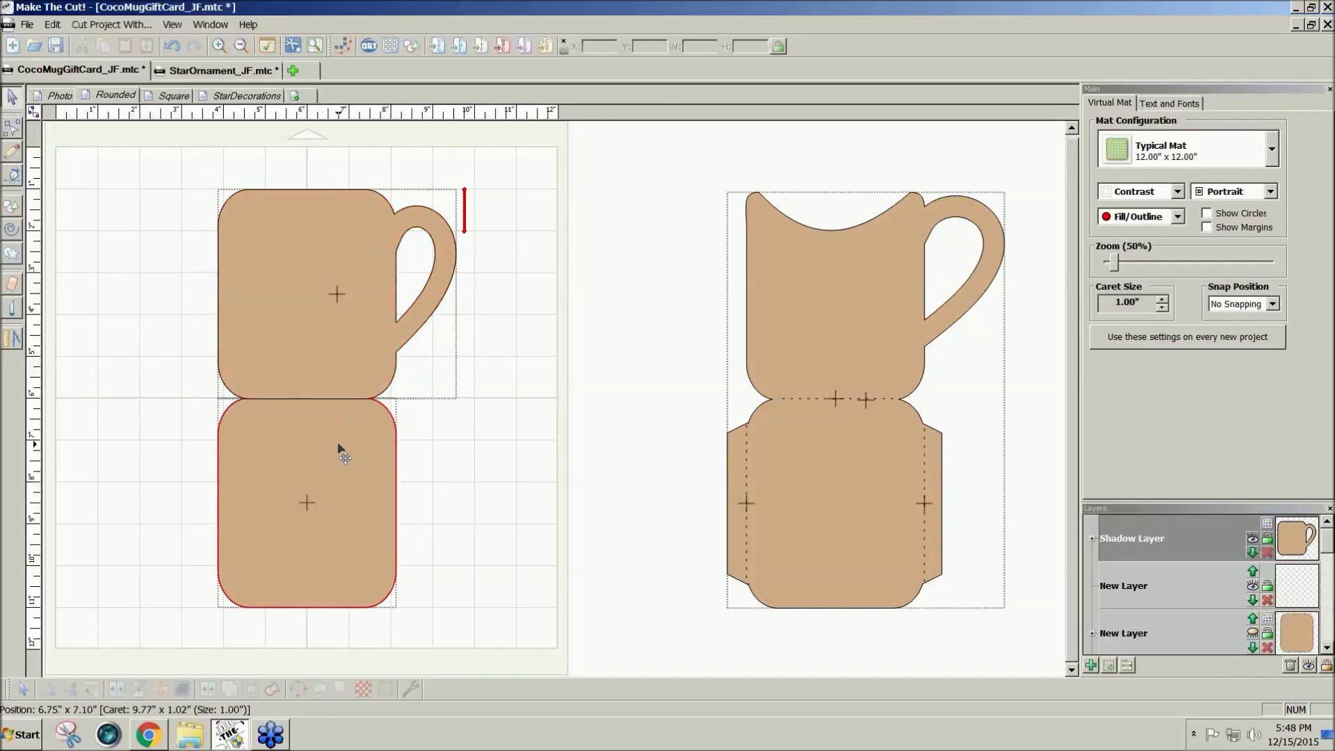
pyautogui.click(729, 453)
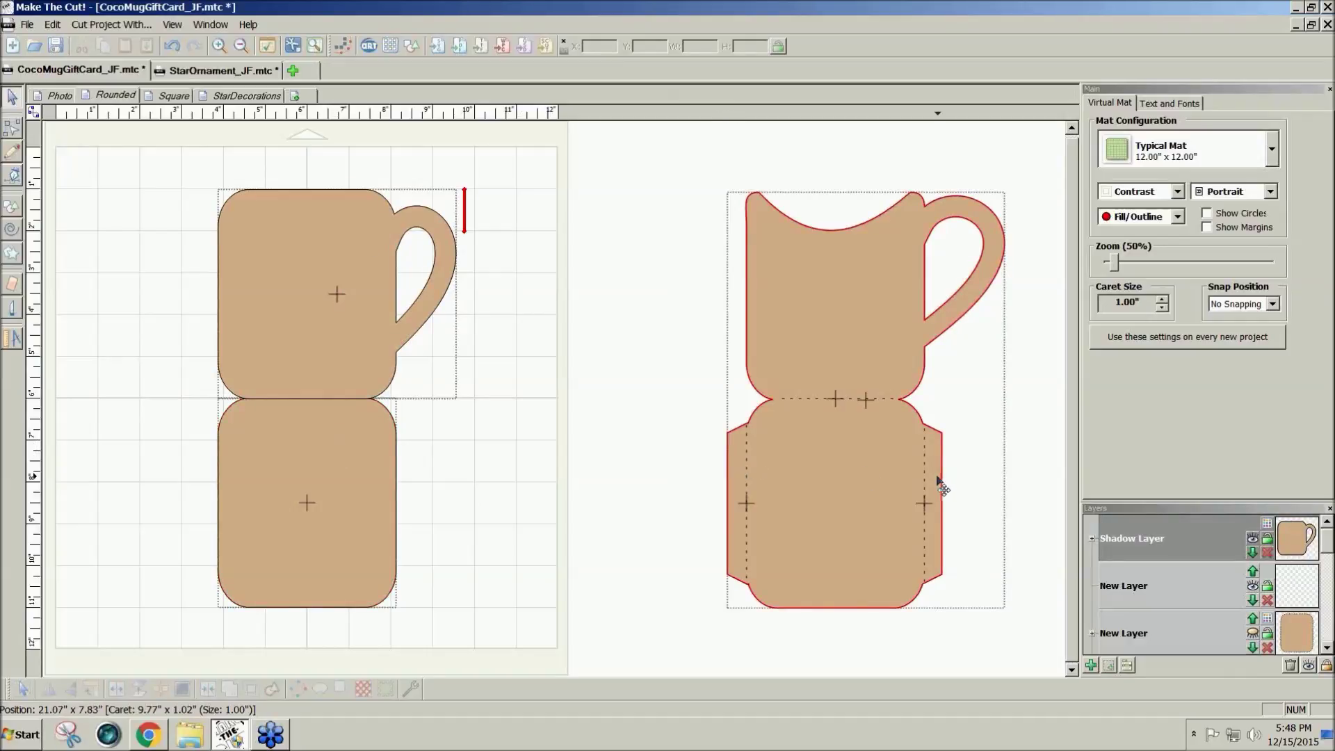
pyautogui.click(341, 495)
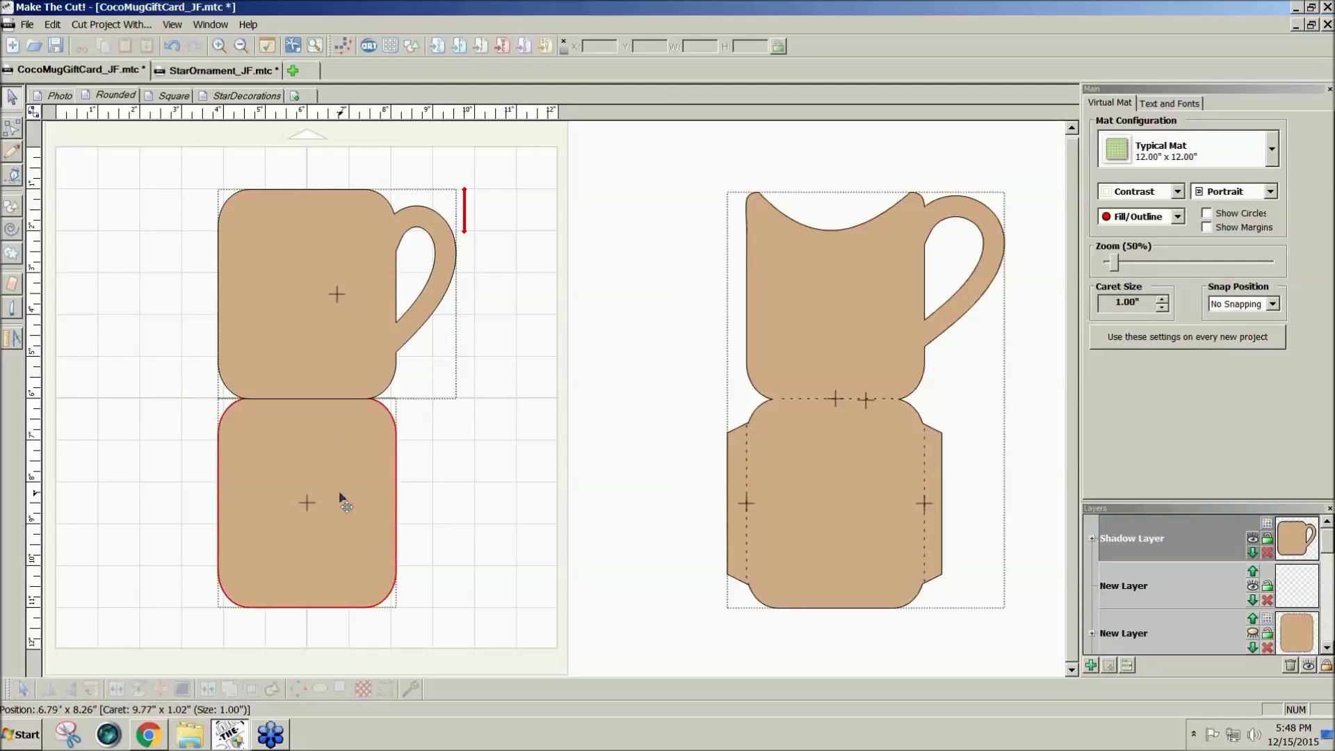
pyautogui.click(381, 380)
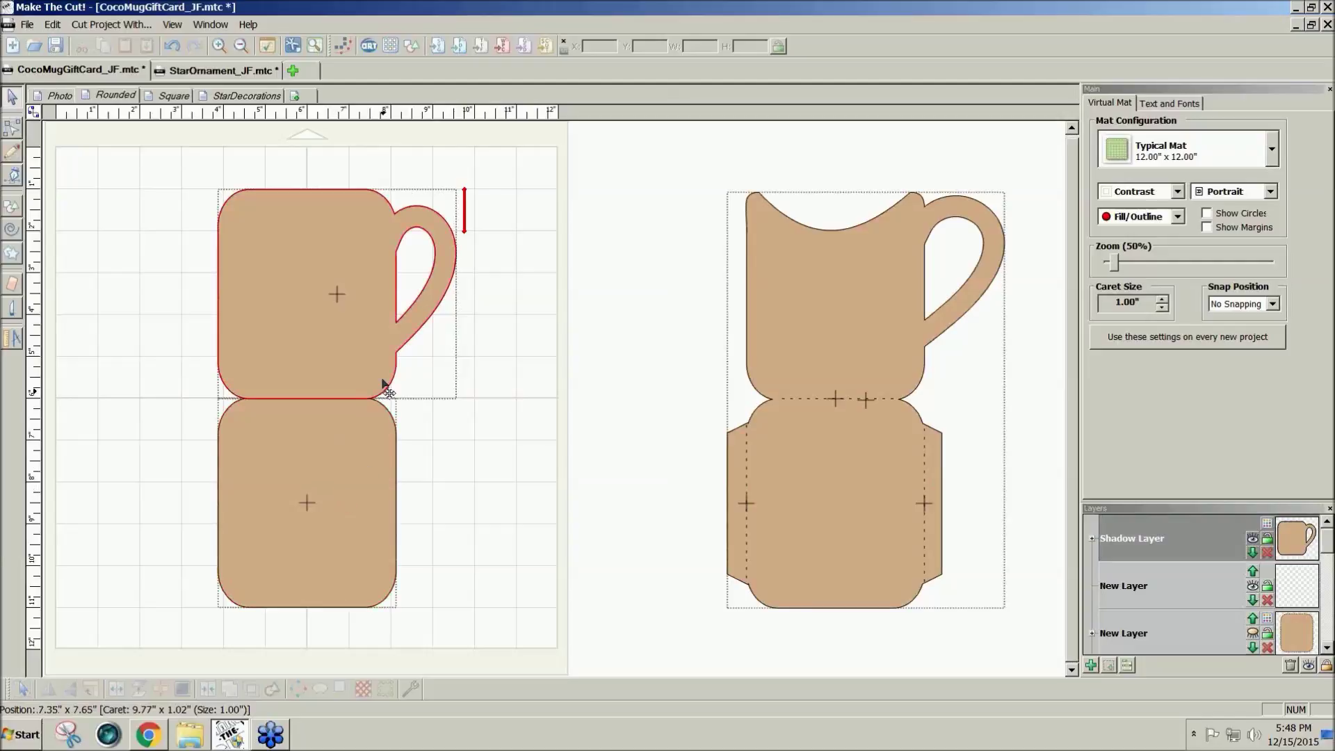
pyautogui.click(480, 408)
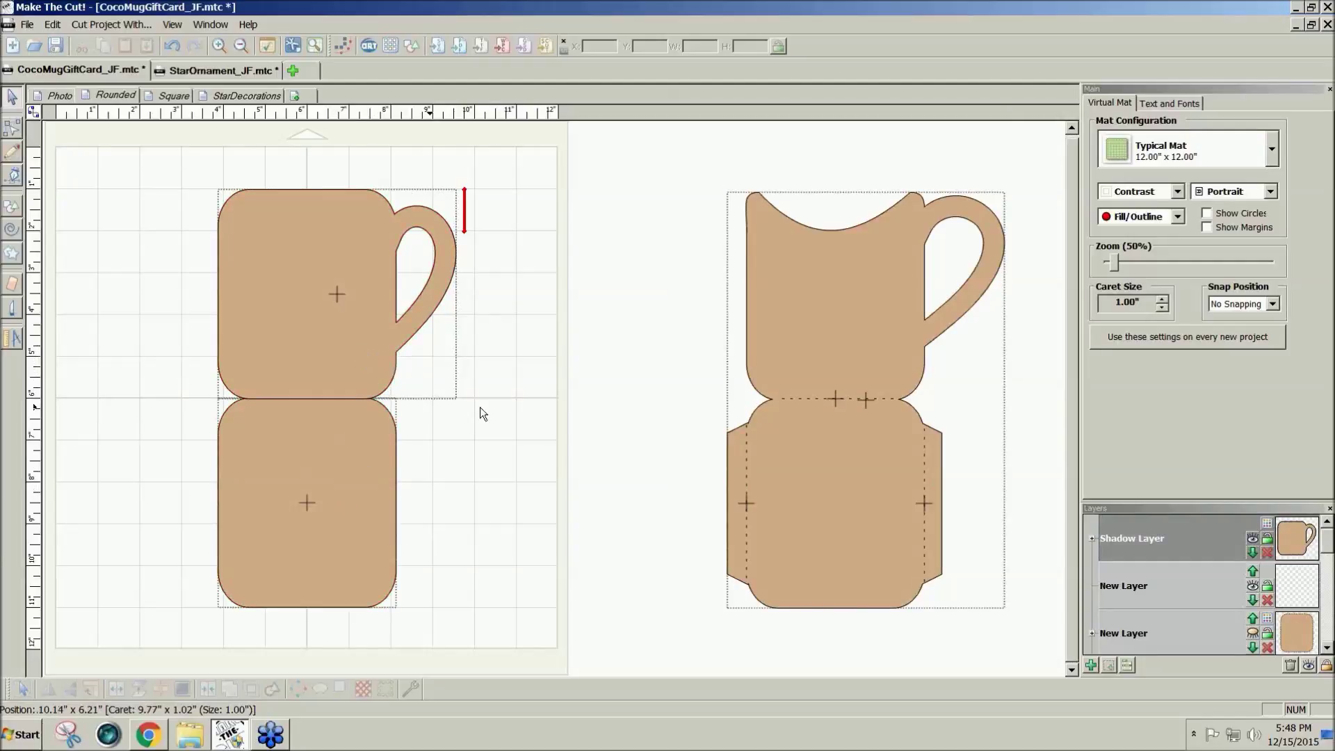
pyautogui.click(760, 504)
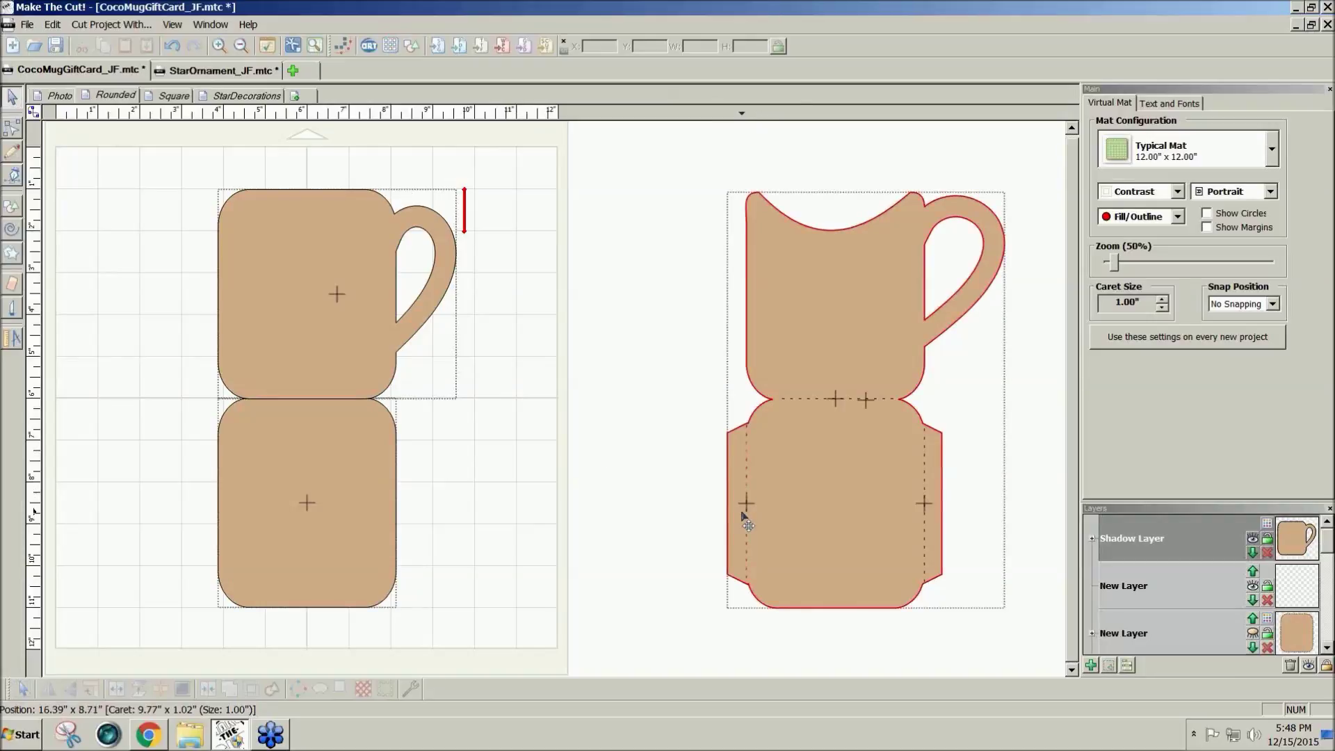
pyautogui.click(344, 379)
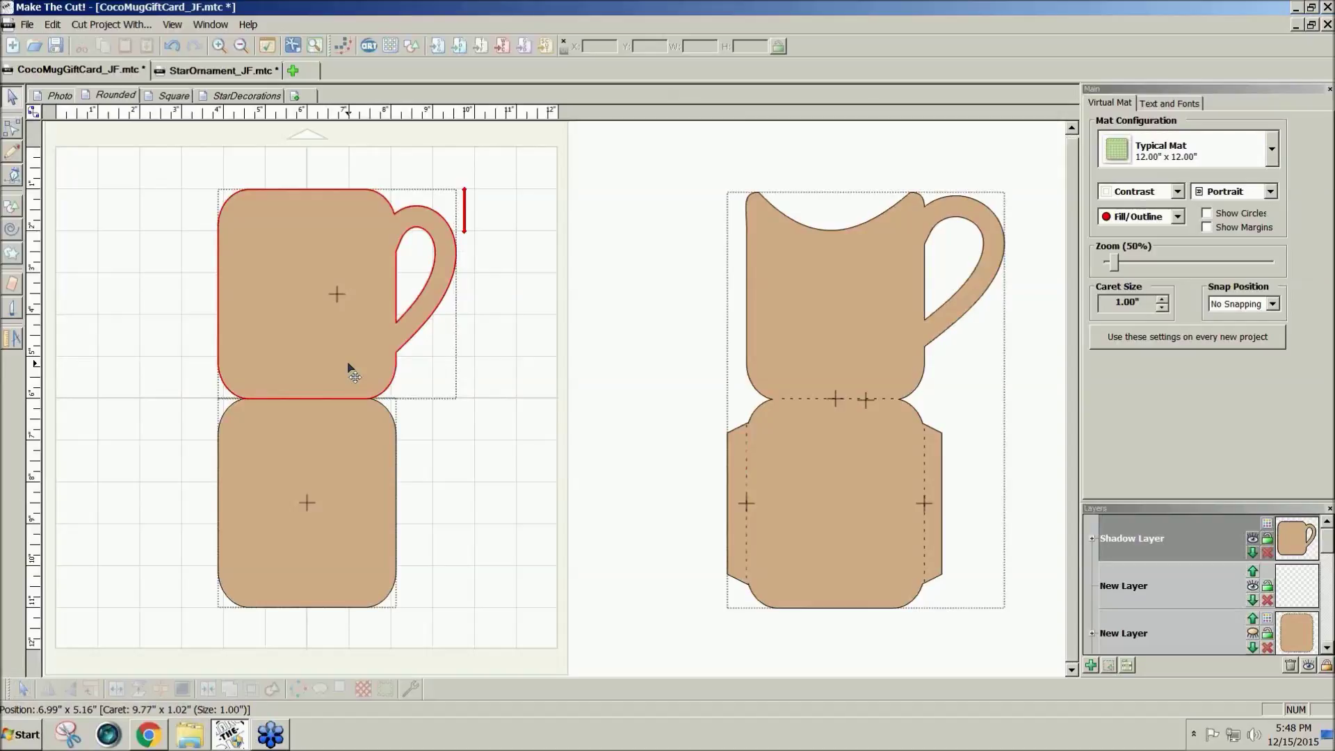
pyautogui.click(174, 344)
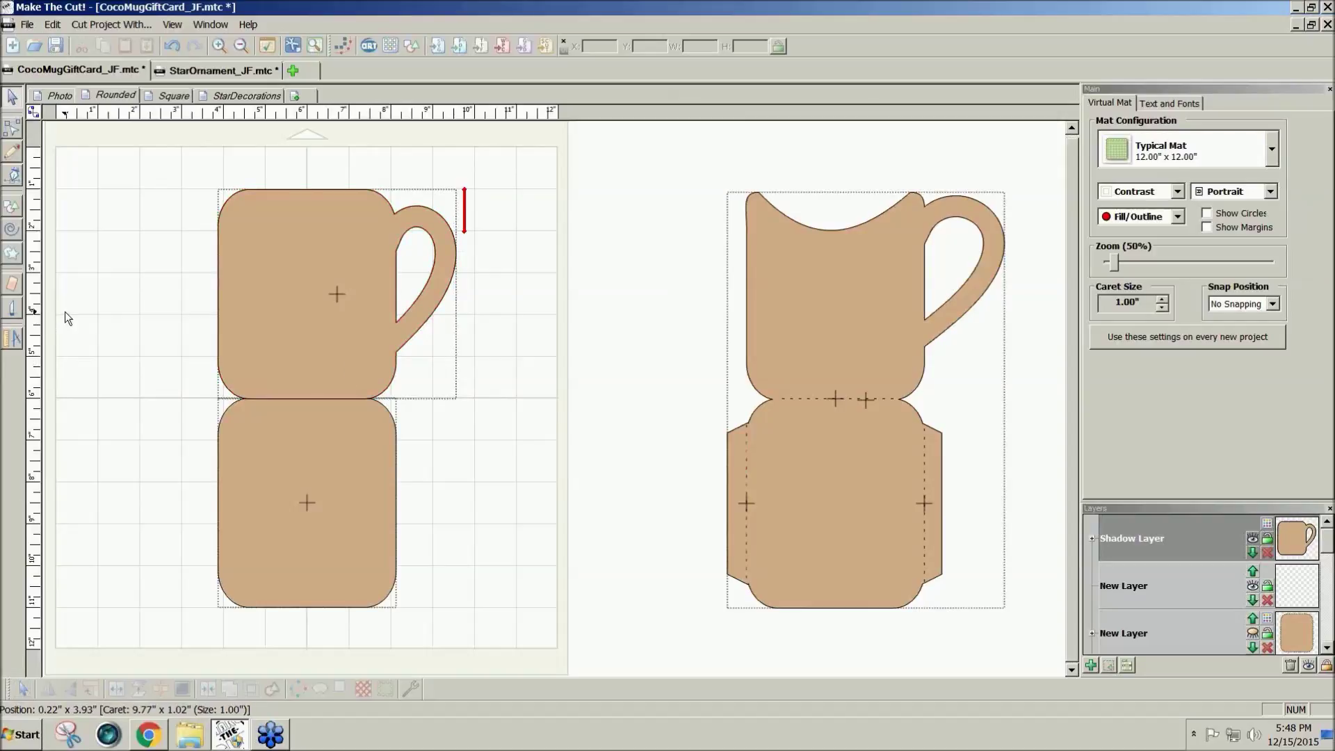
# Set snapping to 1/8 inch and draw a closed tapered flap, 0.5 in. wide and 3.75 in. high, along the lower rectangle's left edge.
pyautogui.click(13, 179)
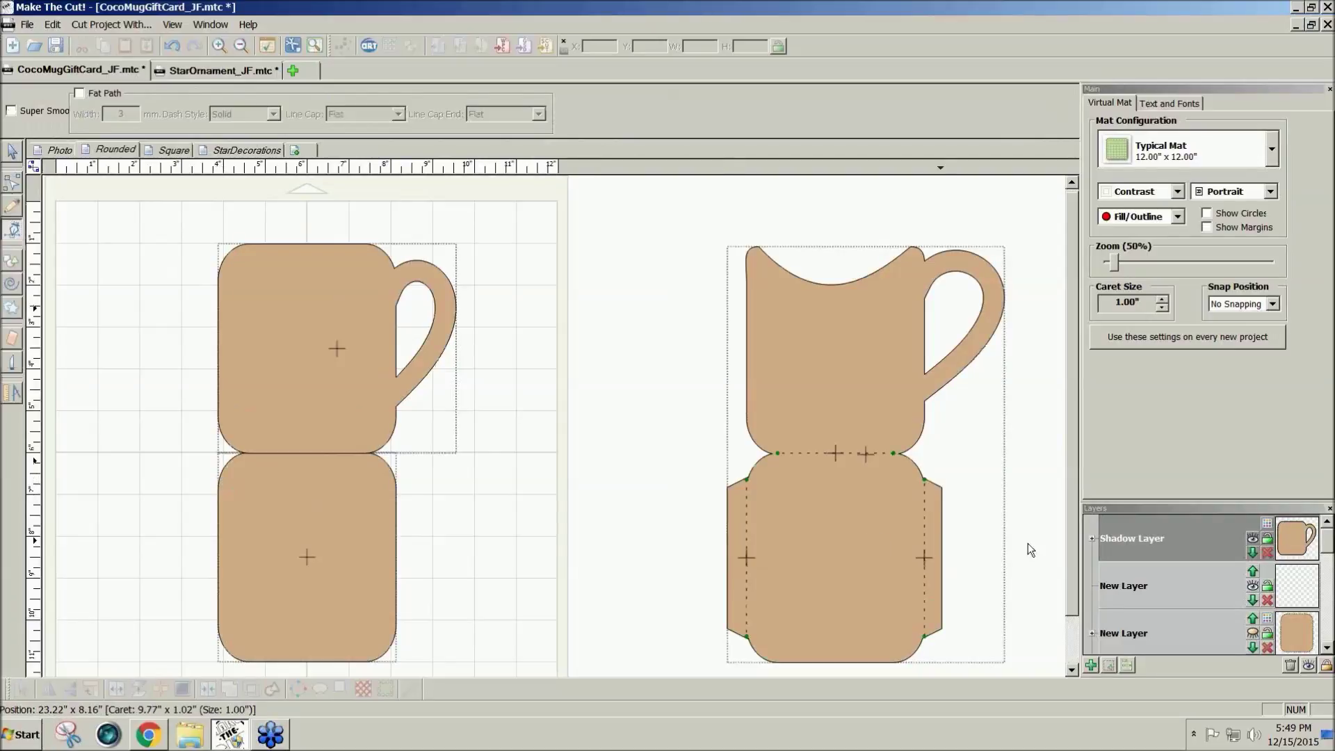
pyautogui.click(1273, 304)
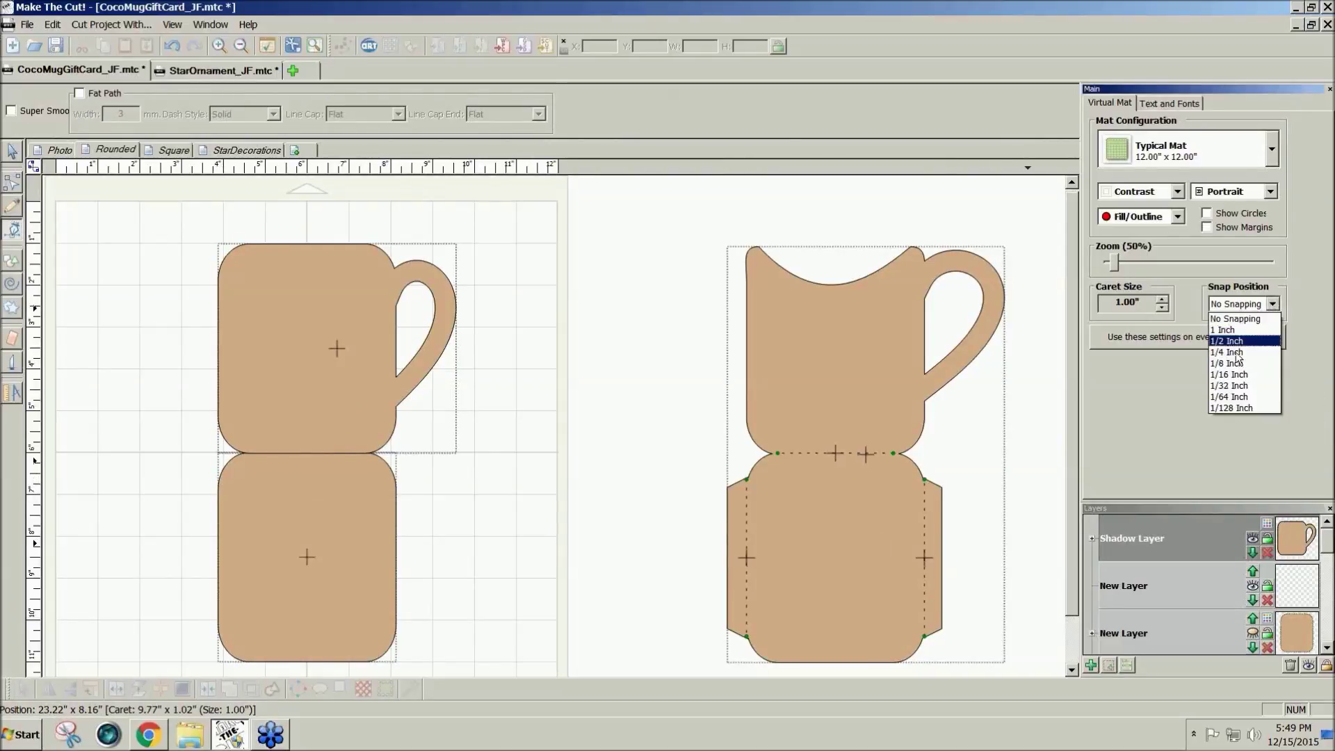
pyautogui.click(1228, 364)
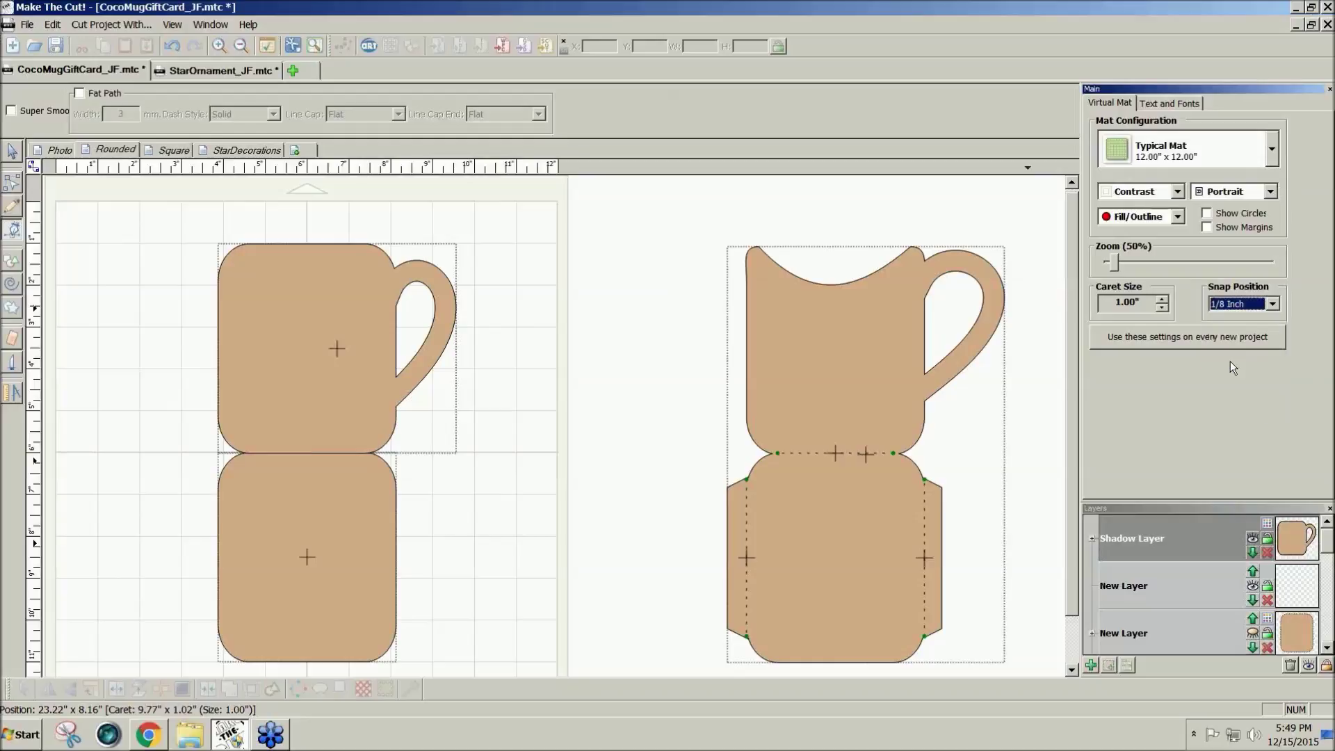
pyautogui.click(219, 478)
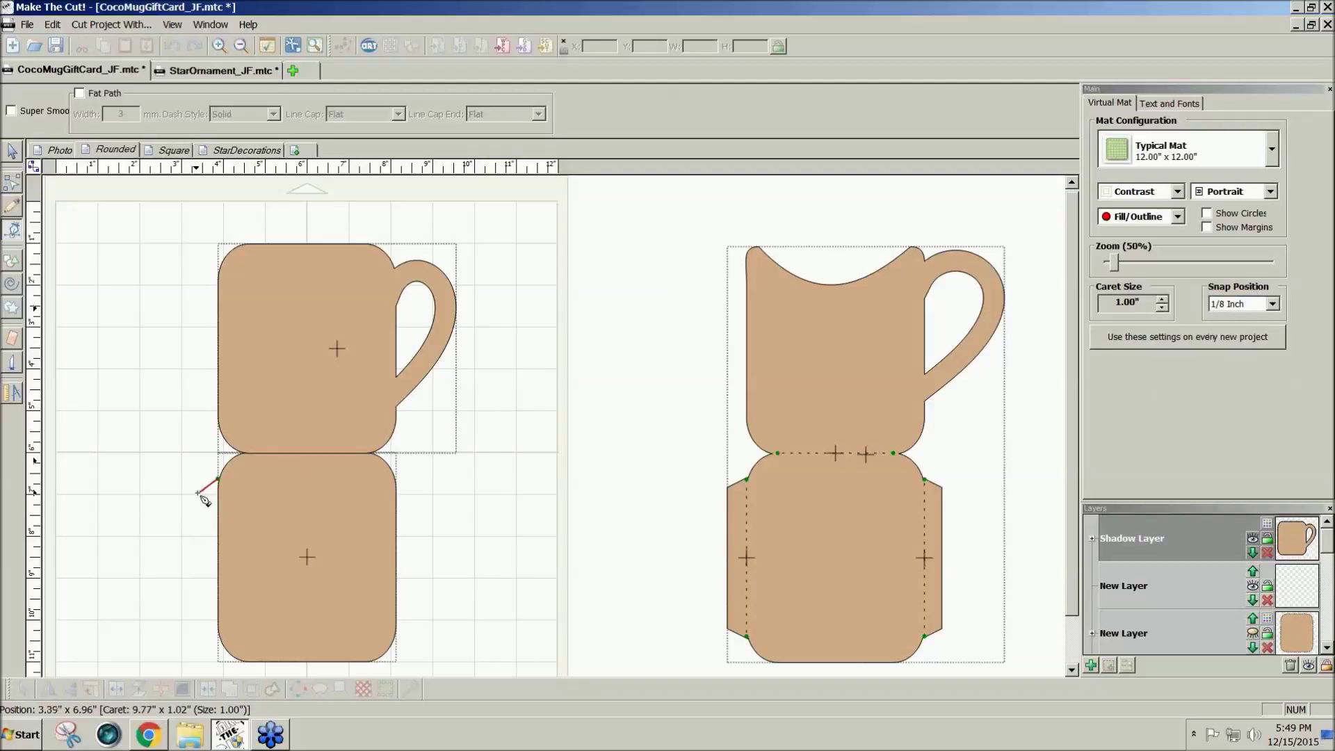
pyautogui.click(199, 494)
pyautogui.click(197, 618)
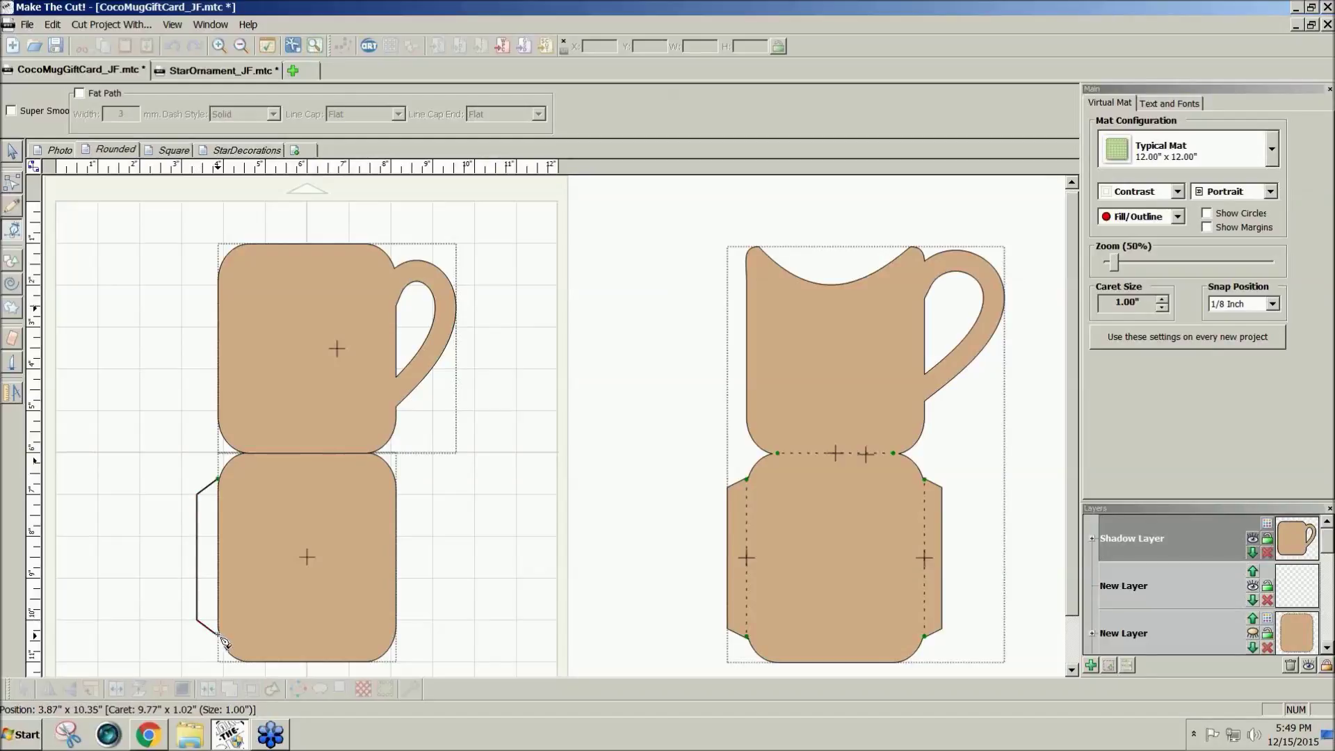
pyautogui.click(219, 635)
pyautogui.click(219, 482)
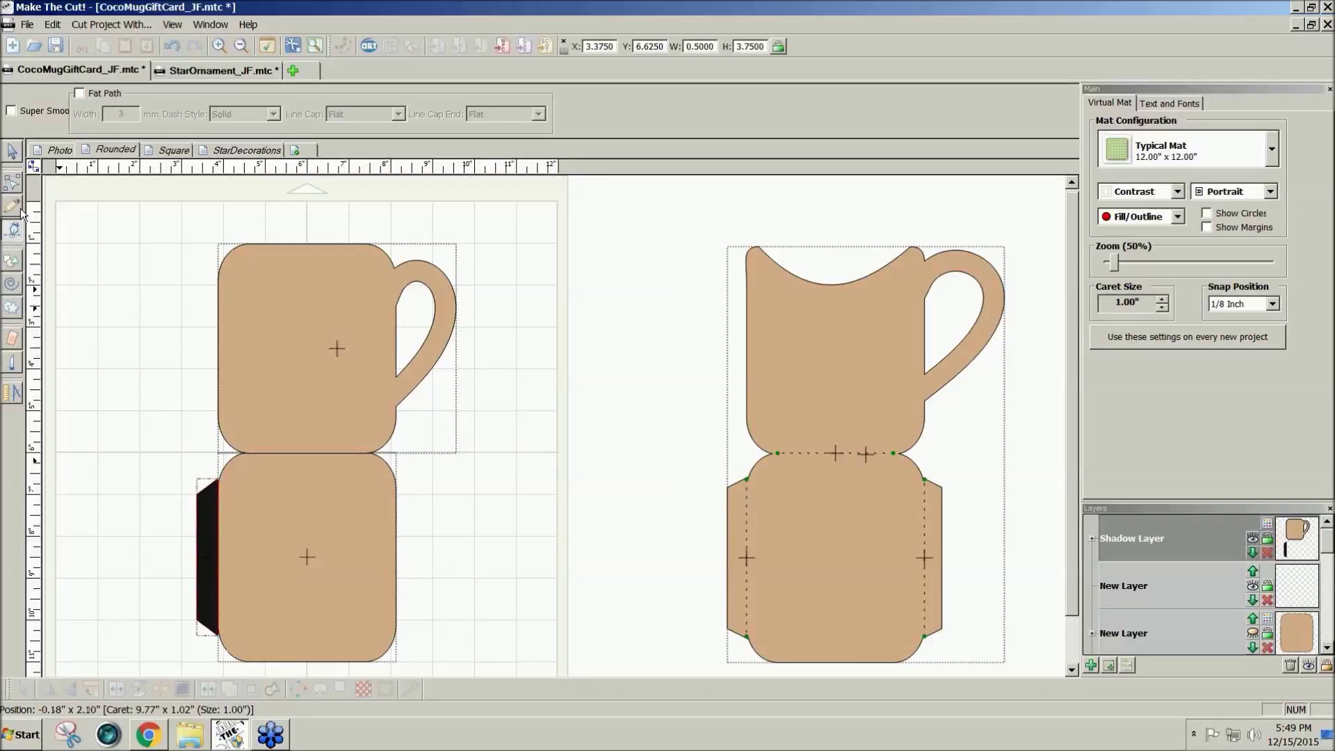
# Nudge the black flap right to X 3.425 so it slightly overlaps the lower rectangle.
pyautogui.click(12, 151)
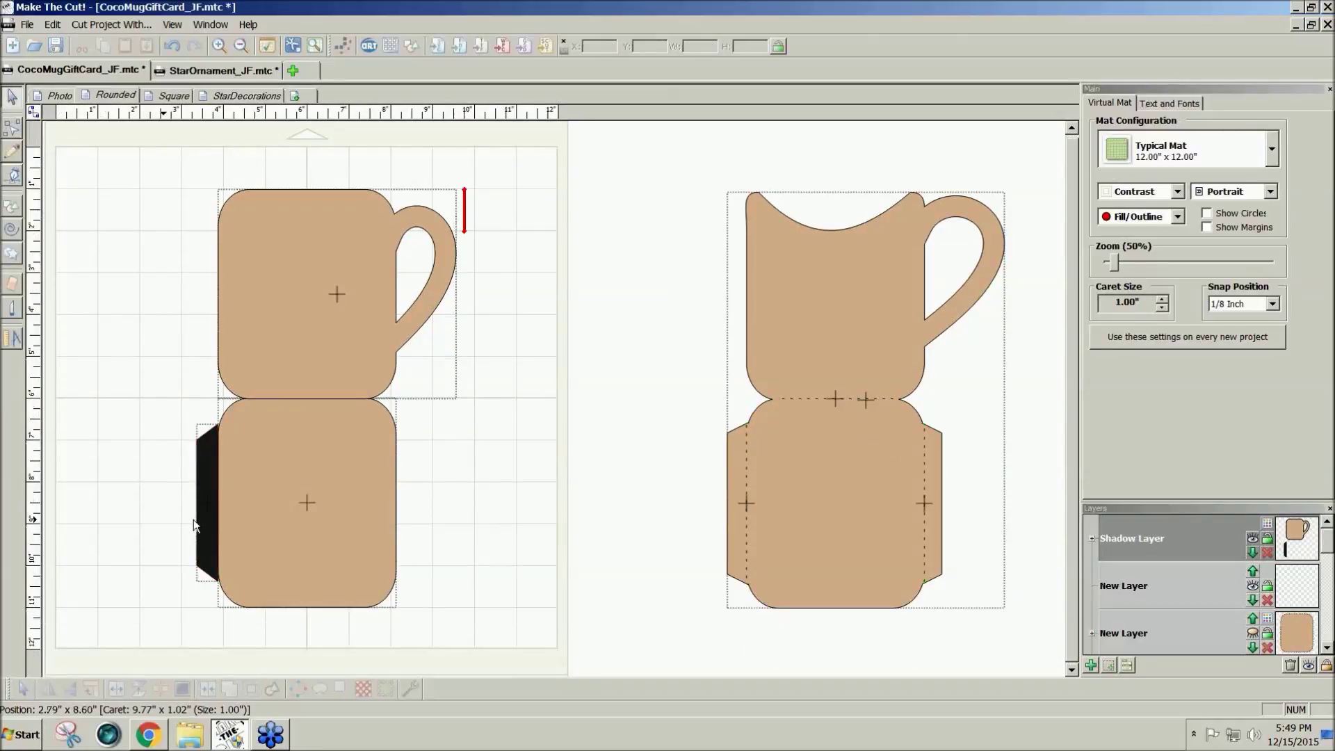
pyautogui.click(208, 540)
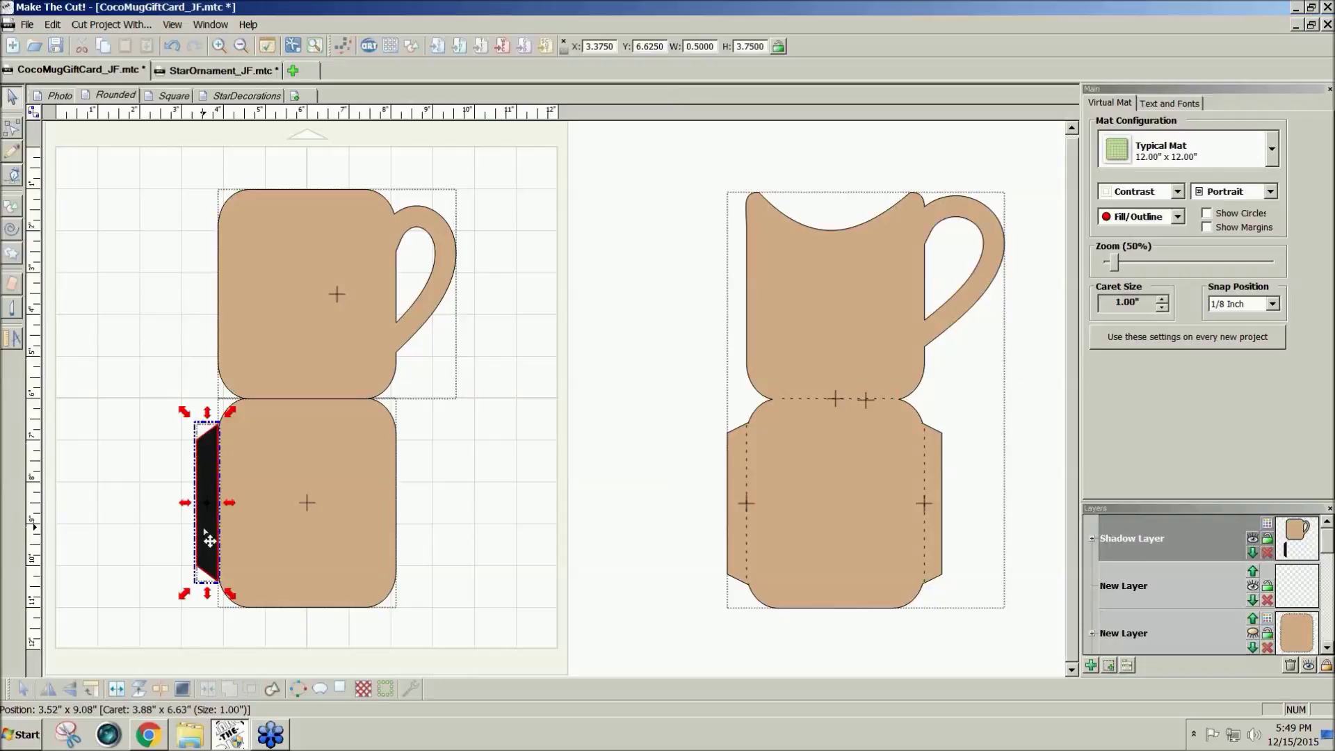
pyautogui.press('Right')
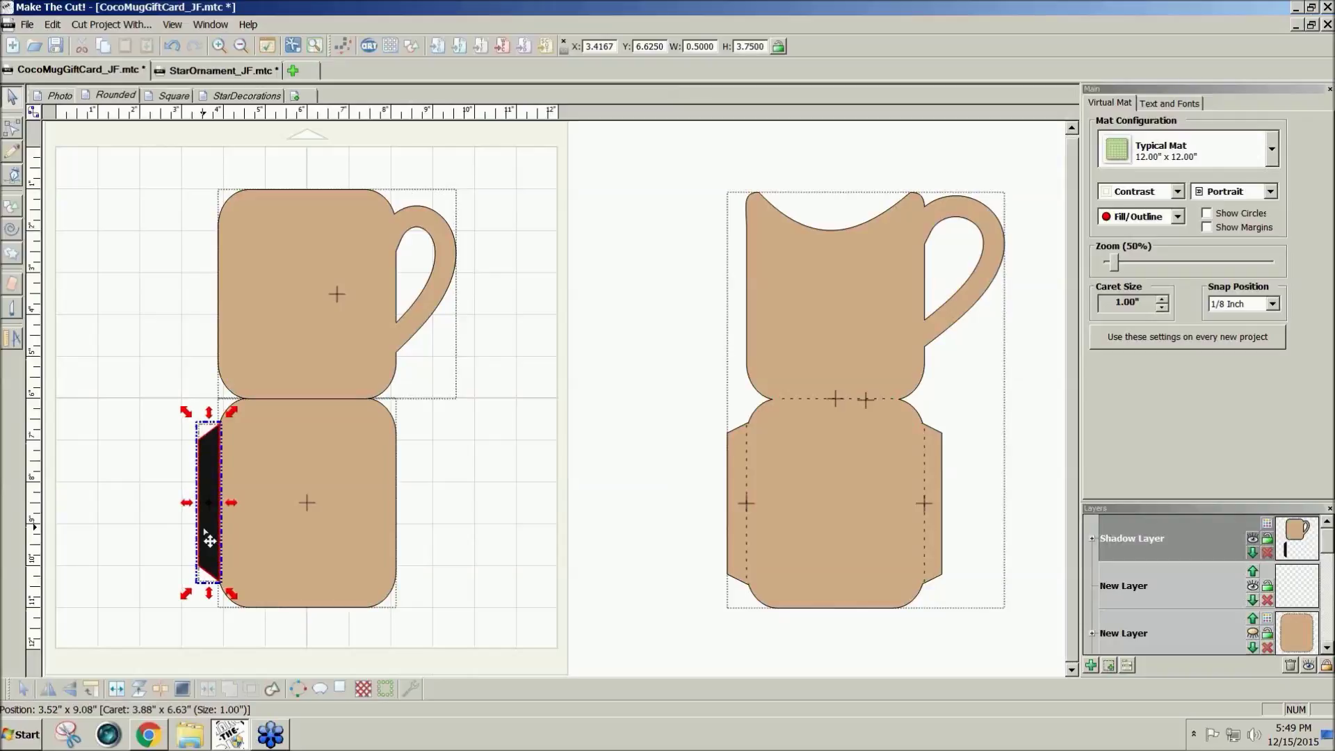
pyautogui.press('Right')
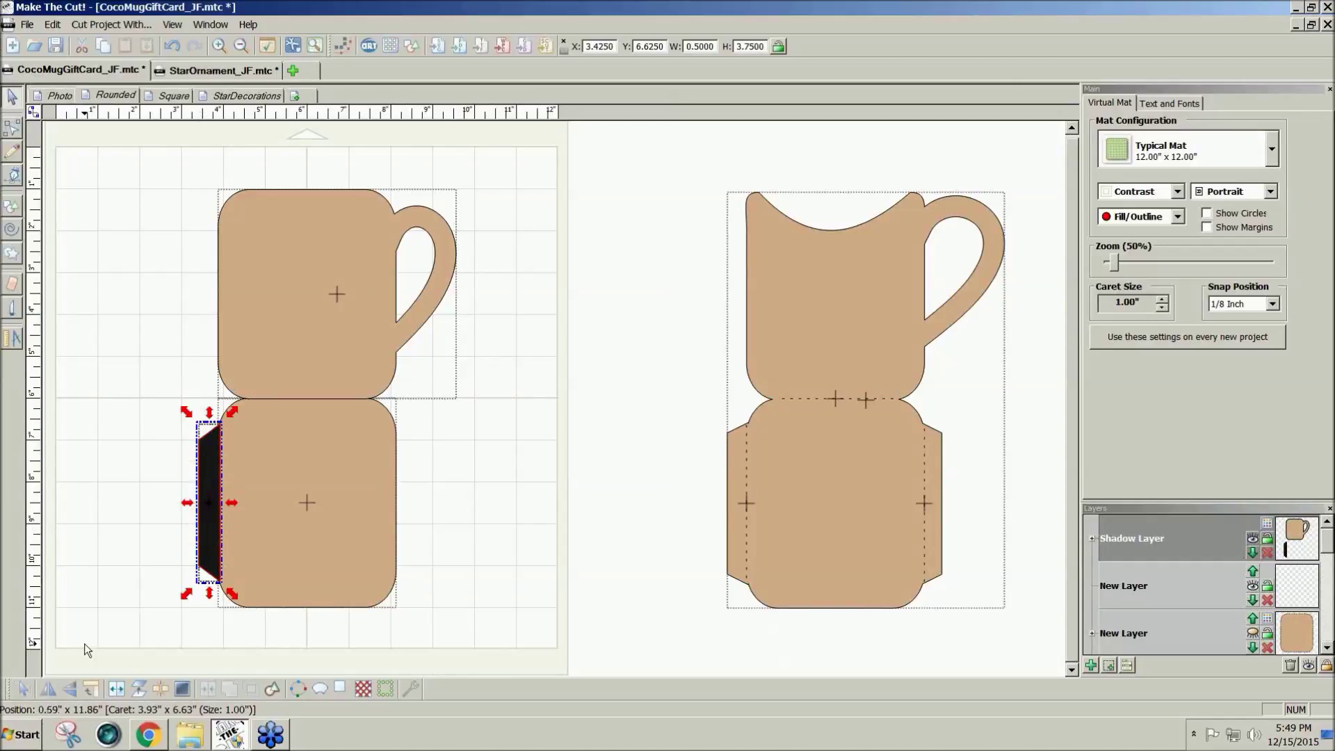
# Make a mirrored copy of the flap and move it across to the lower rectangle's right edge at X 8.0917, slightly overlapping it.
pyautogui.click(50, 691)
pyautogui.press('Right')
pyautogui.press('Right')
pyautogui.press('Right')
pyautogui.press('Right')
pyautogui.press('Right')
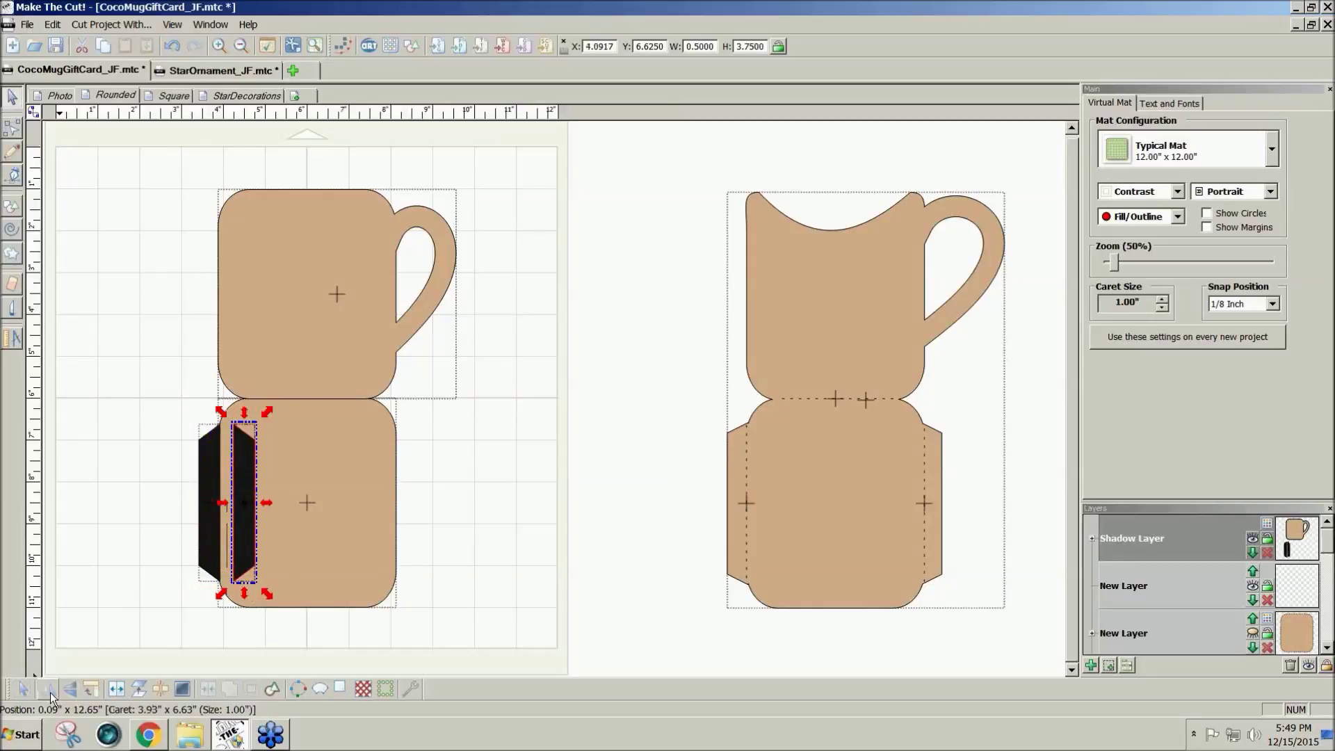
pyautogui.press('Right')
pyautogui.press('Right')
pyautogui.press('Right')
pyautogui.press('Right')
pyautogui.press('Right')
pyautogui.press('Right')
pyautogui.press('Right')
pyautogui.press('Right')
pyautogui.press('Right')
pyautogui.press('Right')
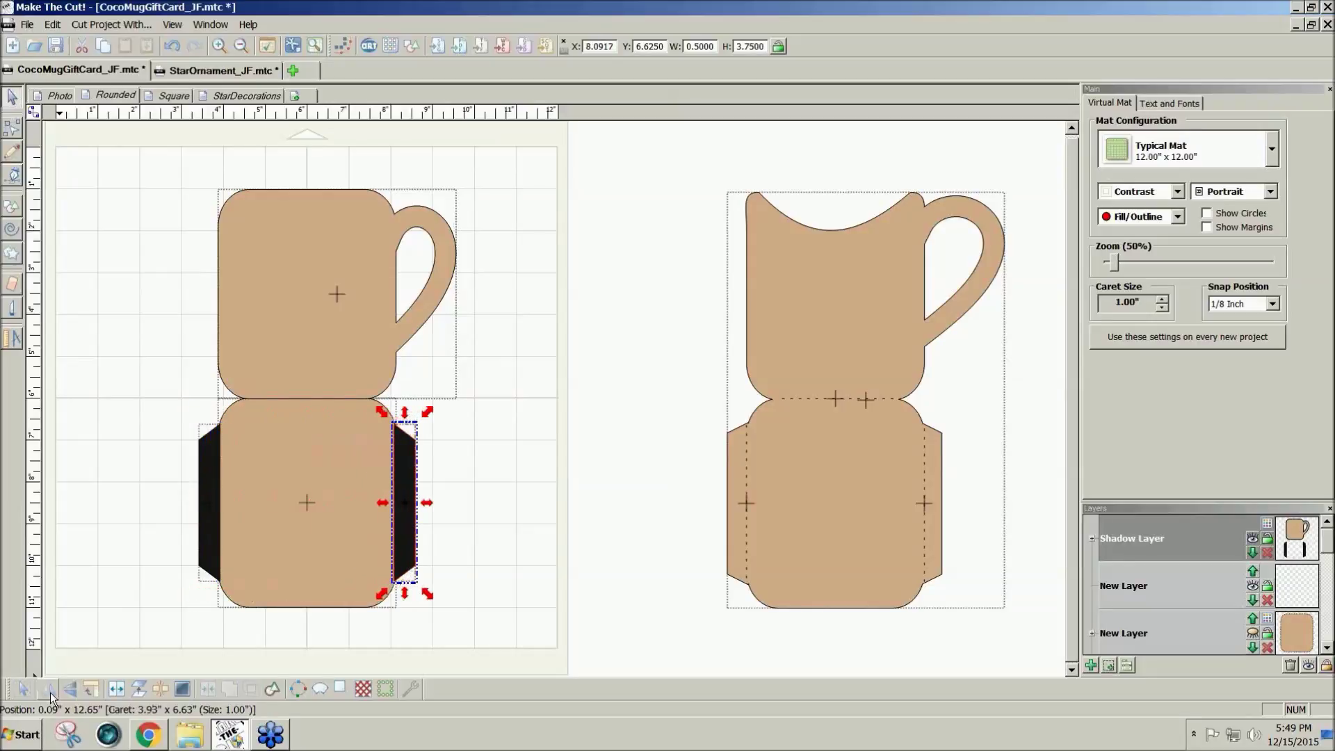
pyautogui.press('Left')
# Weld the lower rectangle with both side flaps and recolor the result in the mug's tan on its own layer.
pyautogui.moveTo(536, 637); pyautogui.dragTo(74, 388)
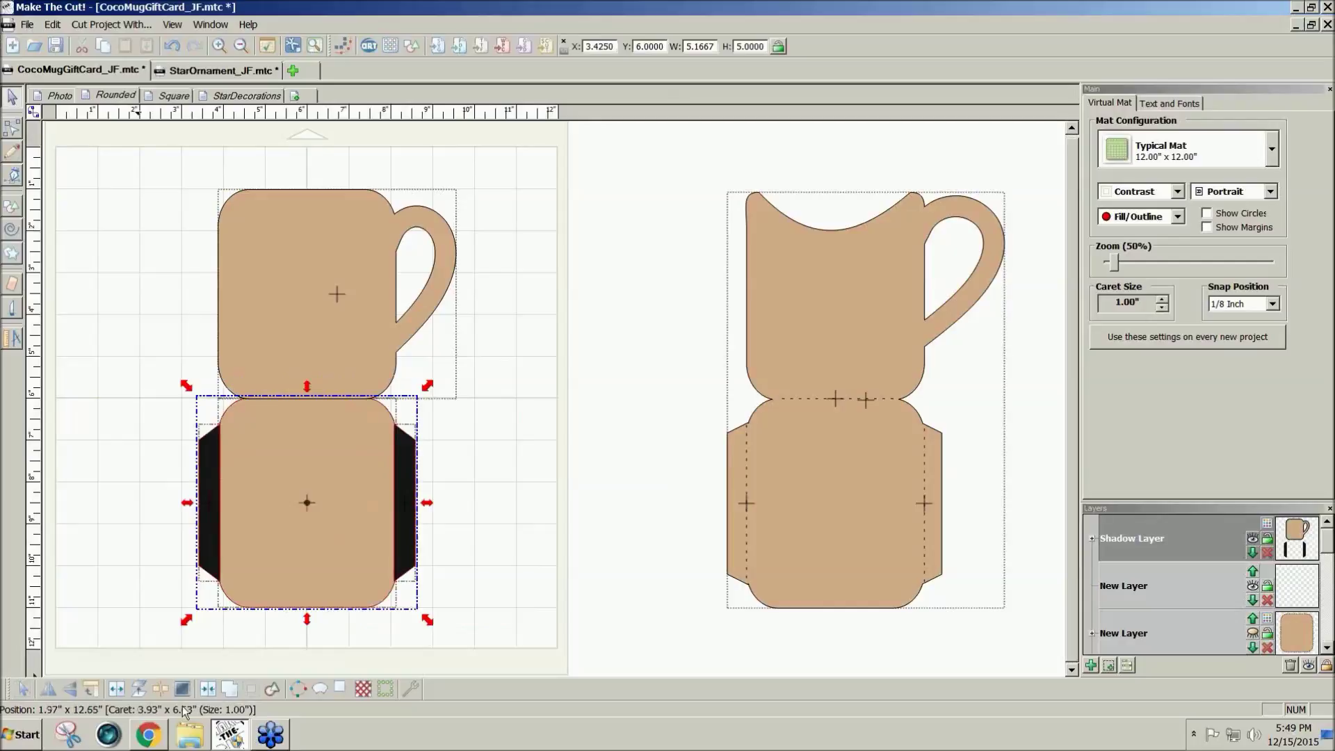
pyautogui.click(229, 690)
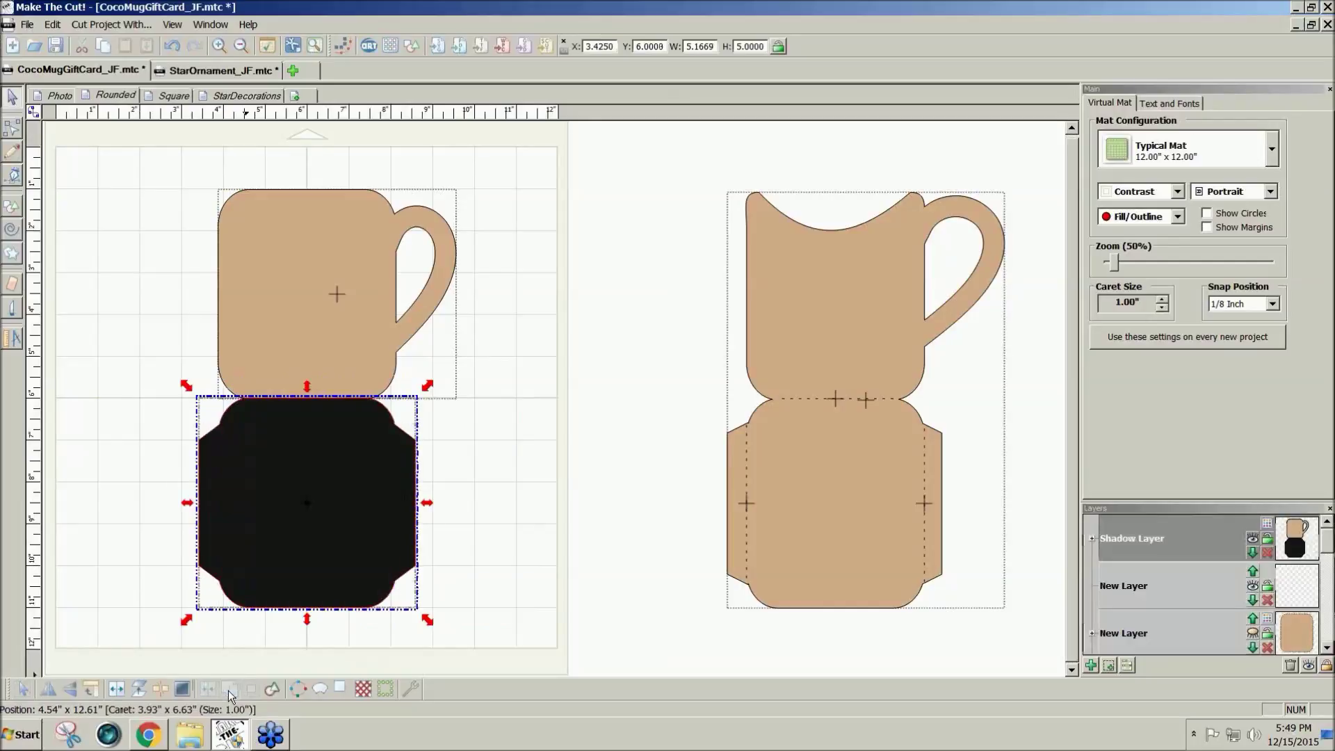
pyautogui.click(1109, 668)
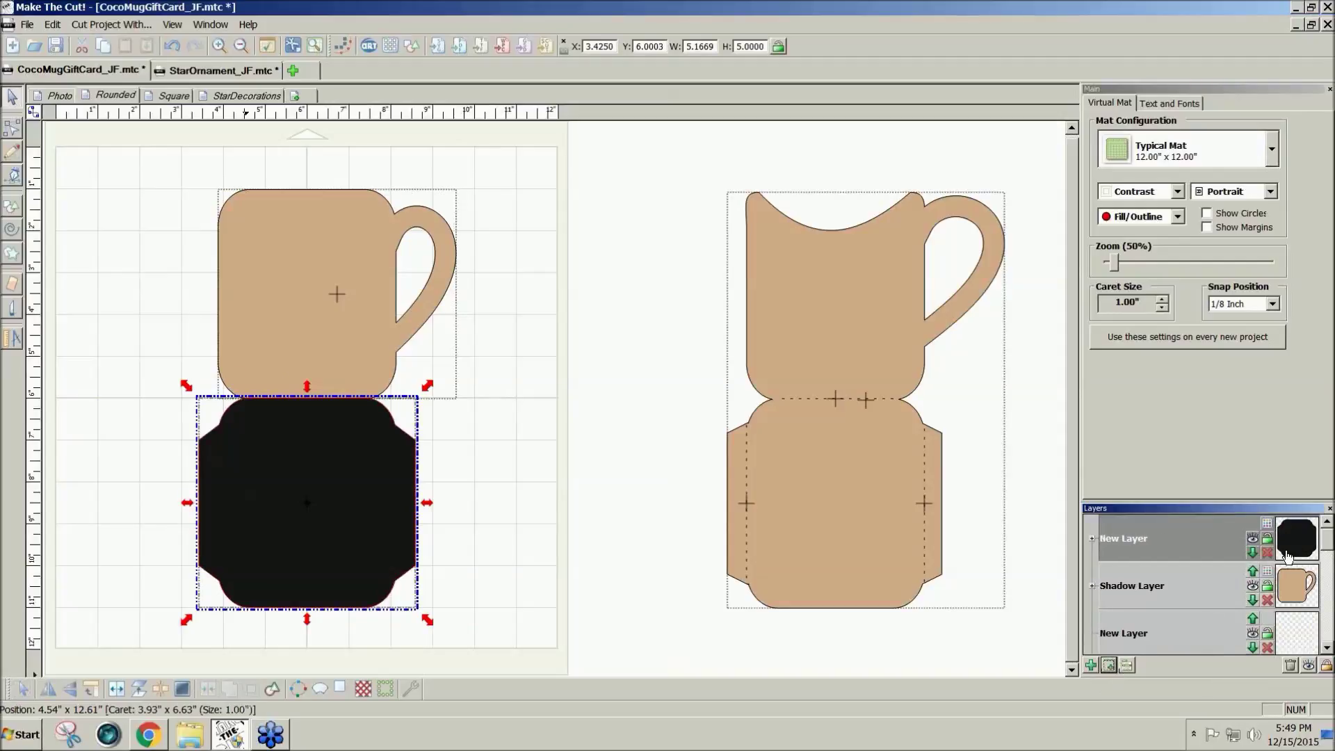
pyautogui.click(1286, 556)
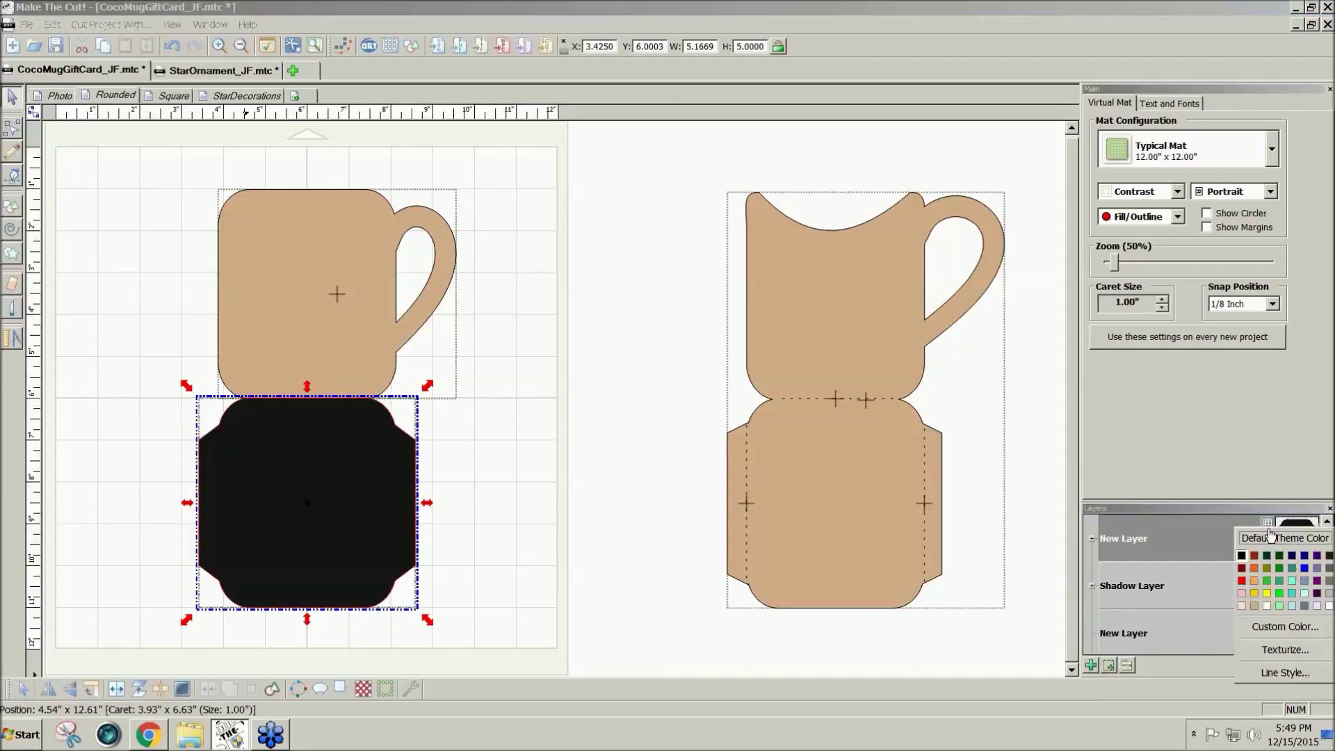
pyautogui.click(1252, 608)
pyautogui.click(452, 559)
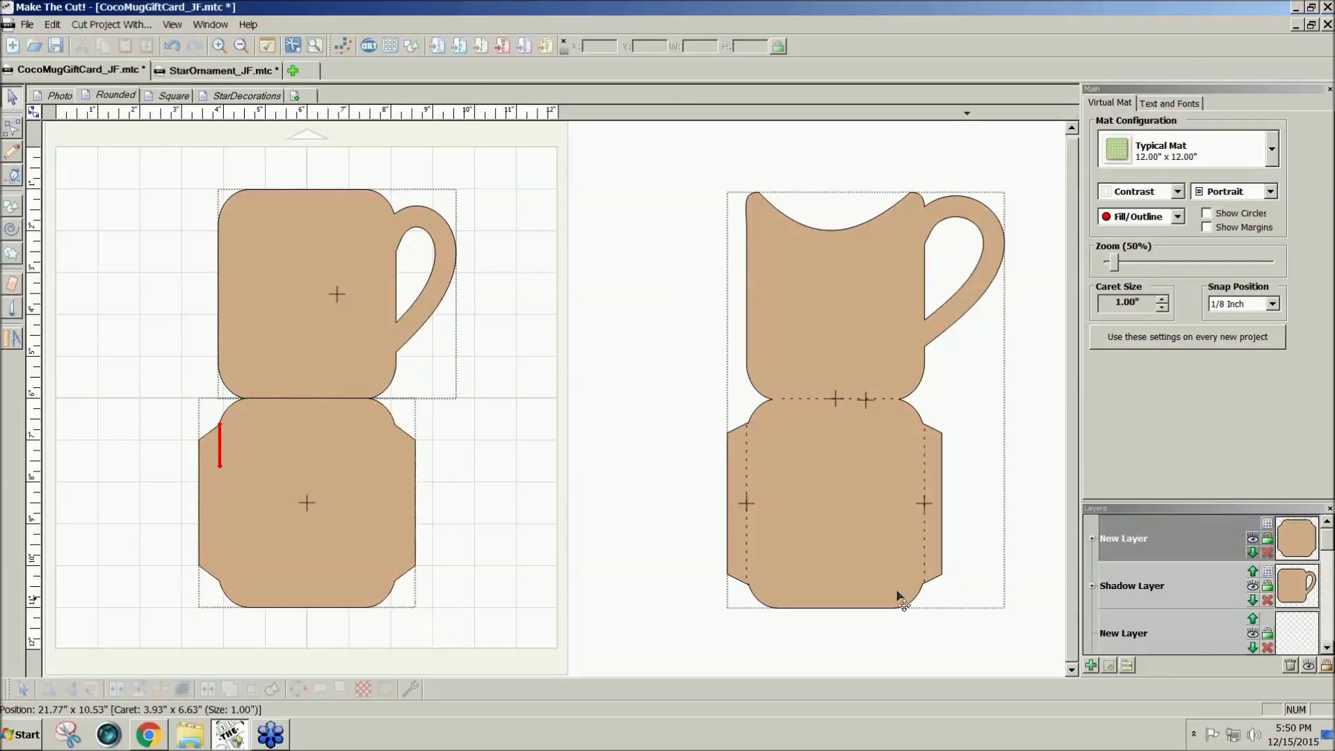
# Weld the flapped lower panel and the upper mug into one shape and remove the emptied Shadow Layer.
pyautogui.click(335, 463)
pyautogui.keyDown('shift'); pyautogui.click(337, 357); pyautogui.keyUp('shift')
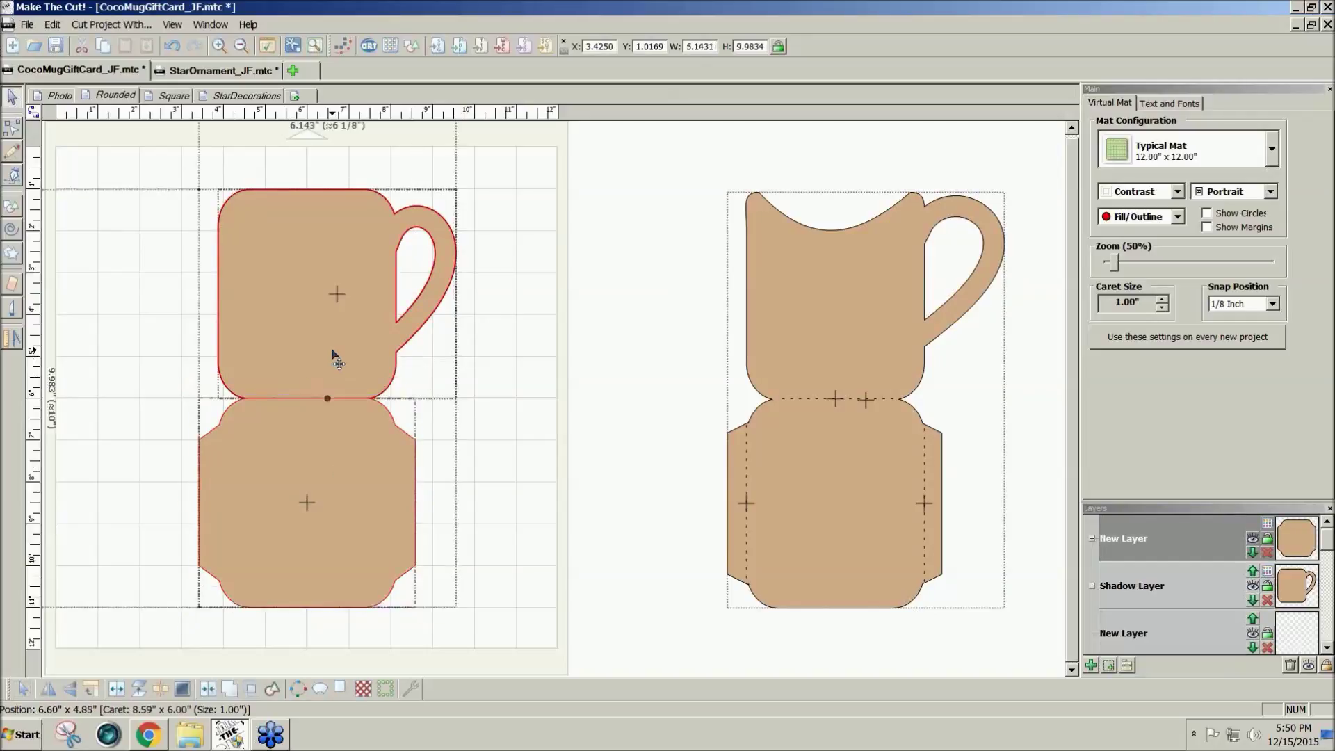
pyautogui.click(228, 688)
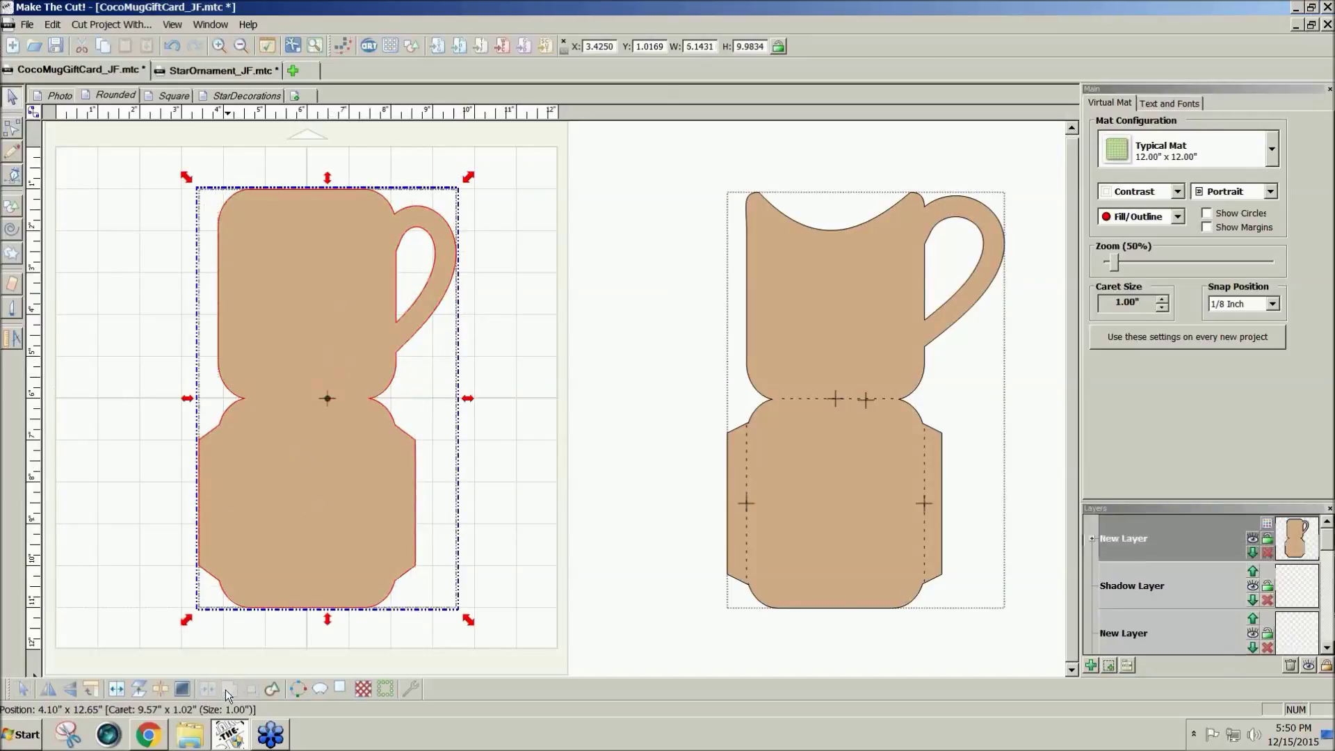
pyautogui.click(1290, 666)
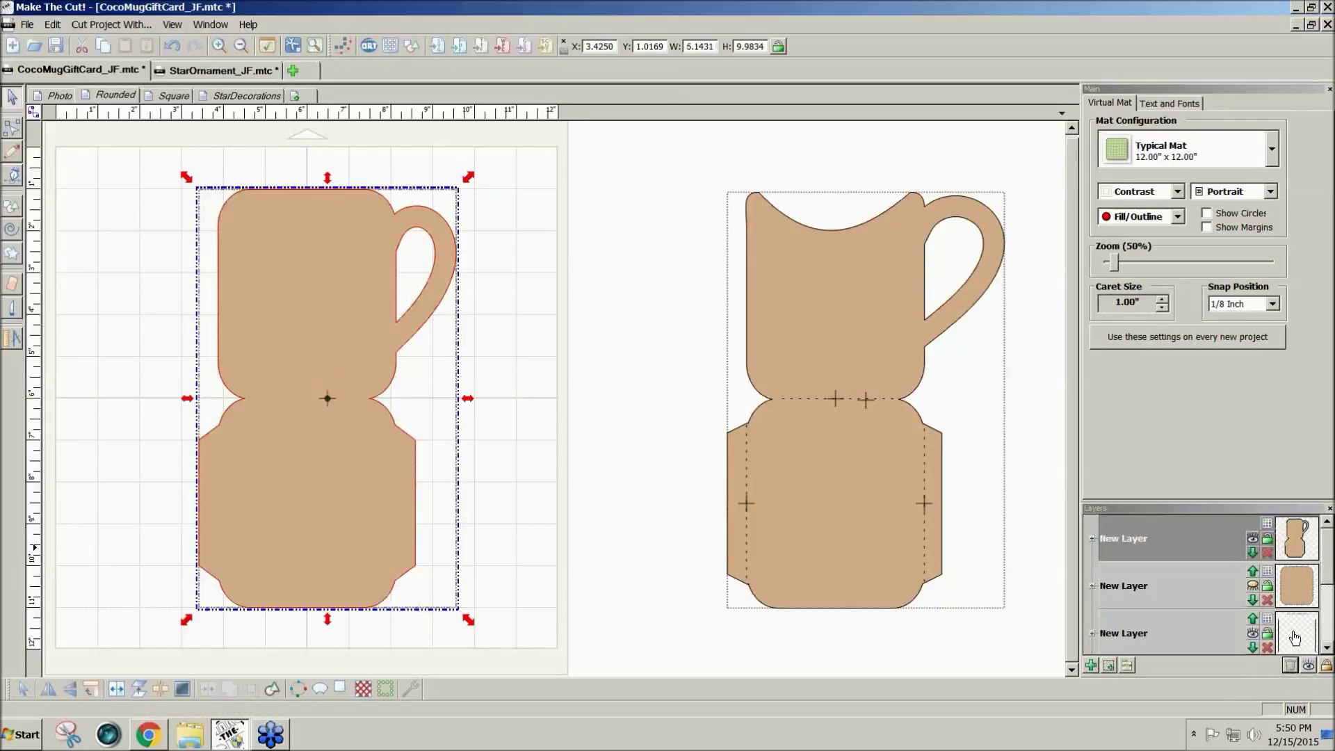
# Unhide the layer with the dashed rounded rectangle and place it above the welded mug template in the layer order.
pyautogui.click(1252, 618)
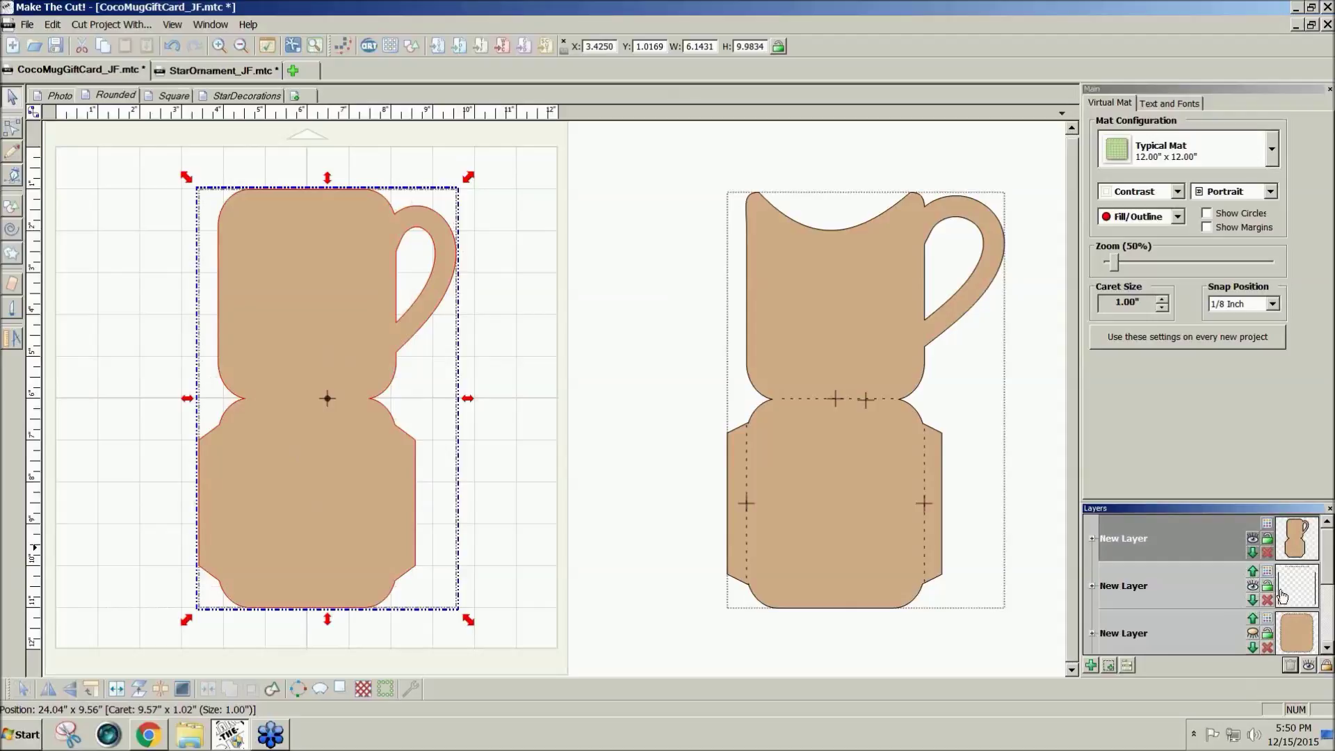
pyautogui.click(1253, 633)
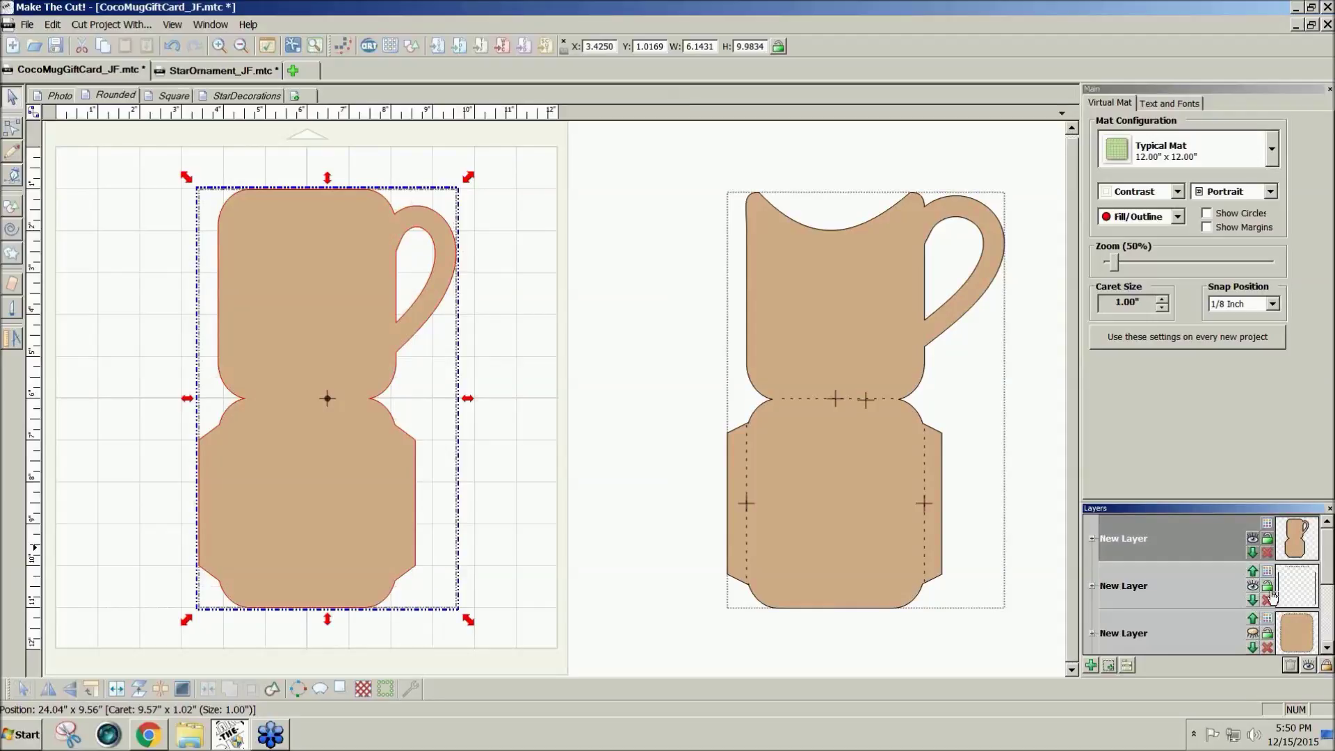
pyautogui.click(1253, 633)
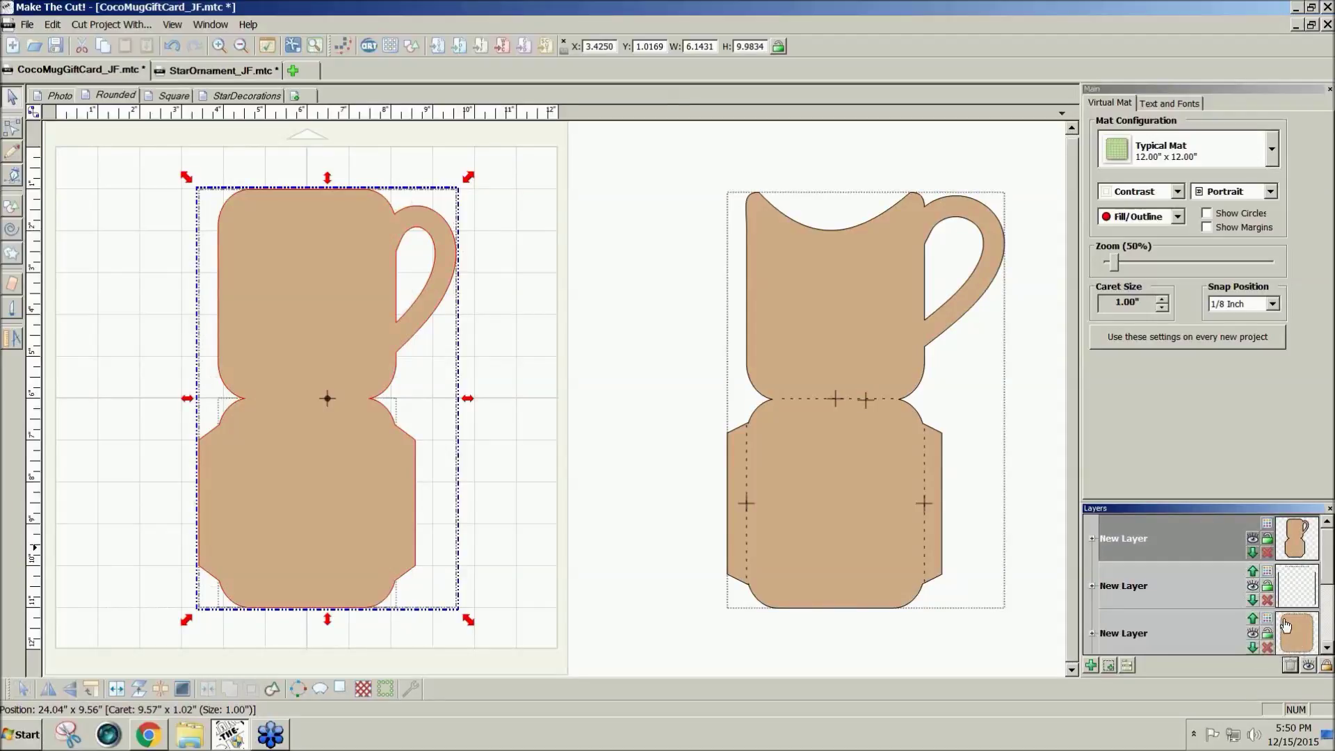
pyautogui.click(1253, 553)
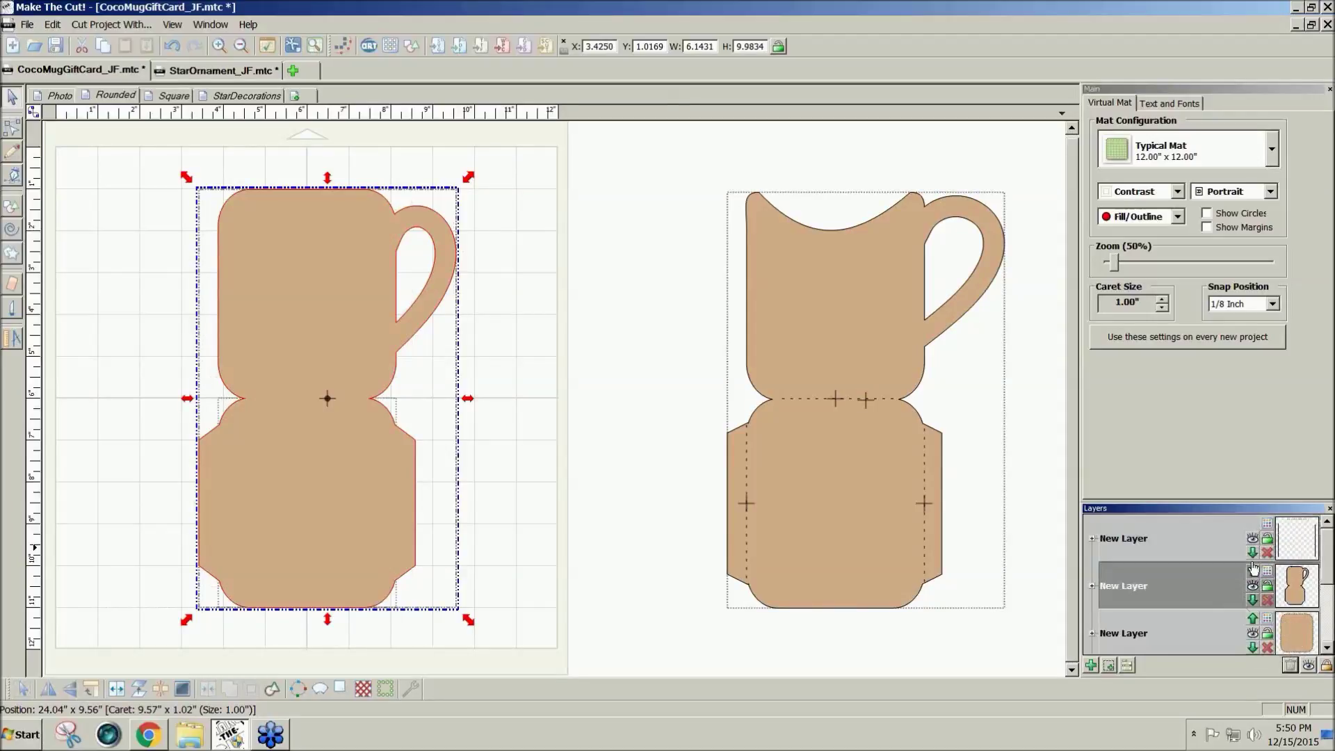
pyautogui.click(1253, 599)
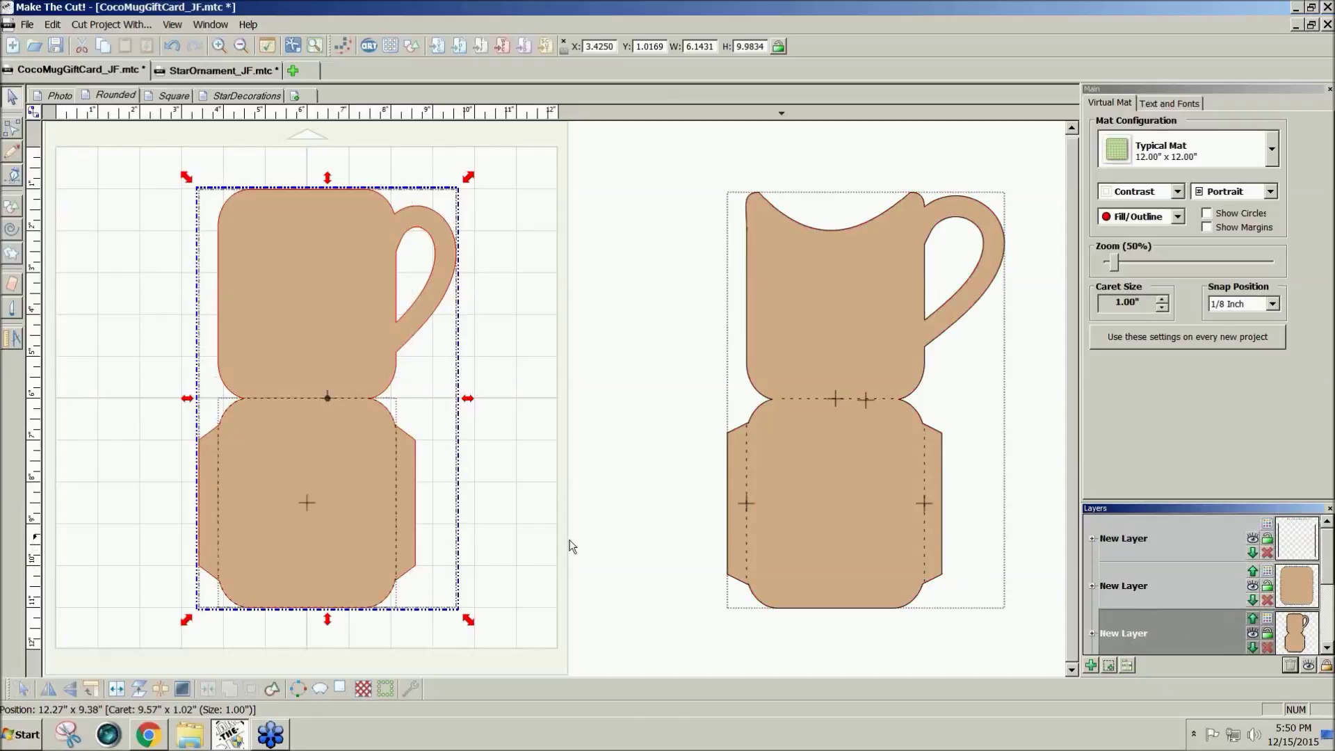
pyautogui.click(564, 559)
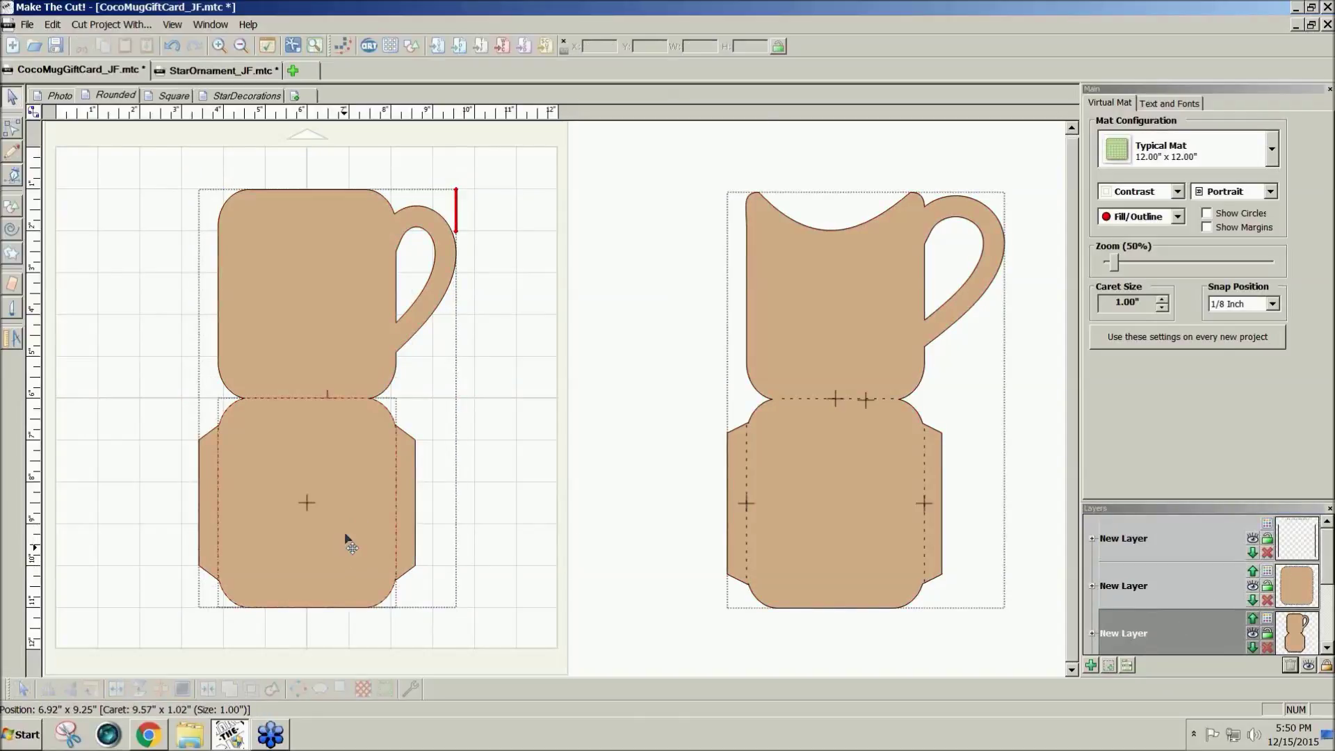
# Hide the welded mug template layer and delete the bottom segment of the dashed rounded rectangle at node level.
pyautogui.click(1253, 634)
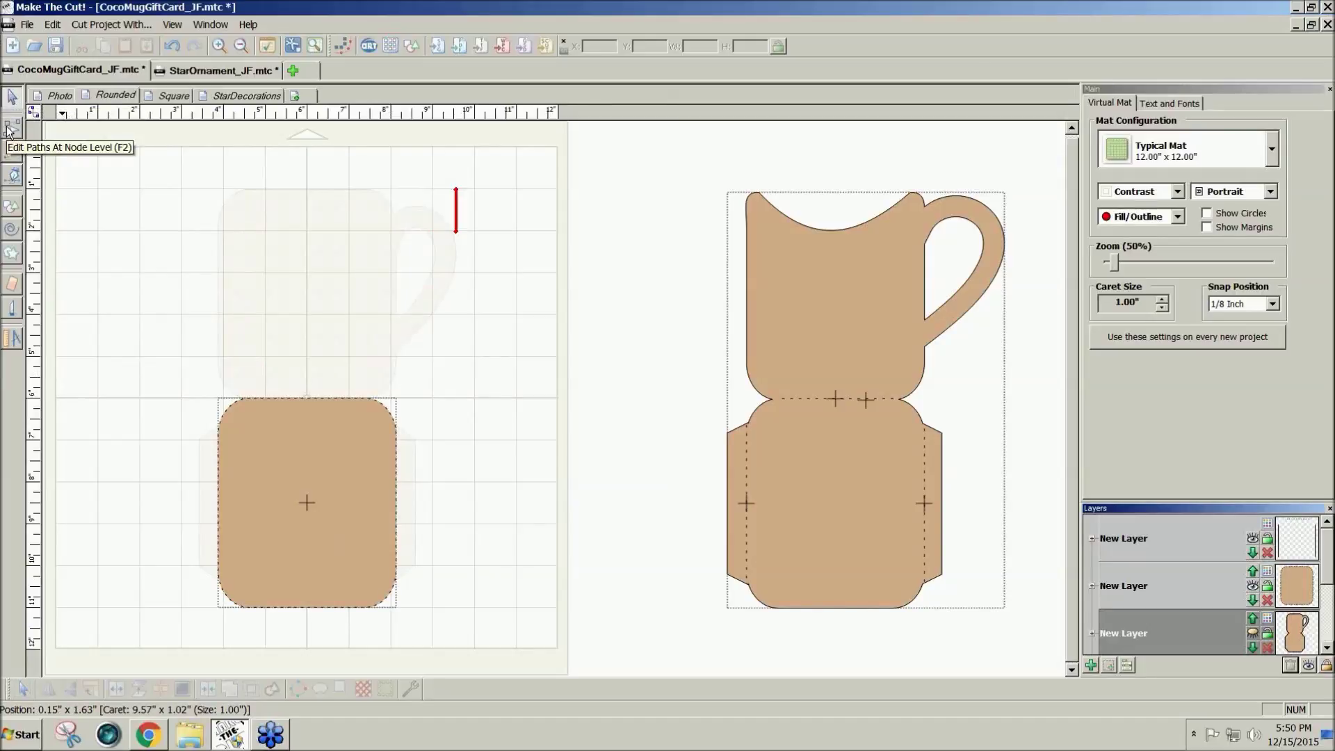
pyautogui.click(32, 116)
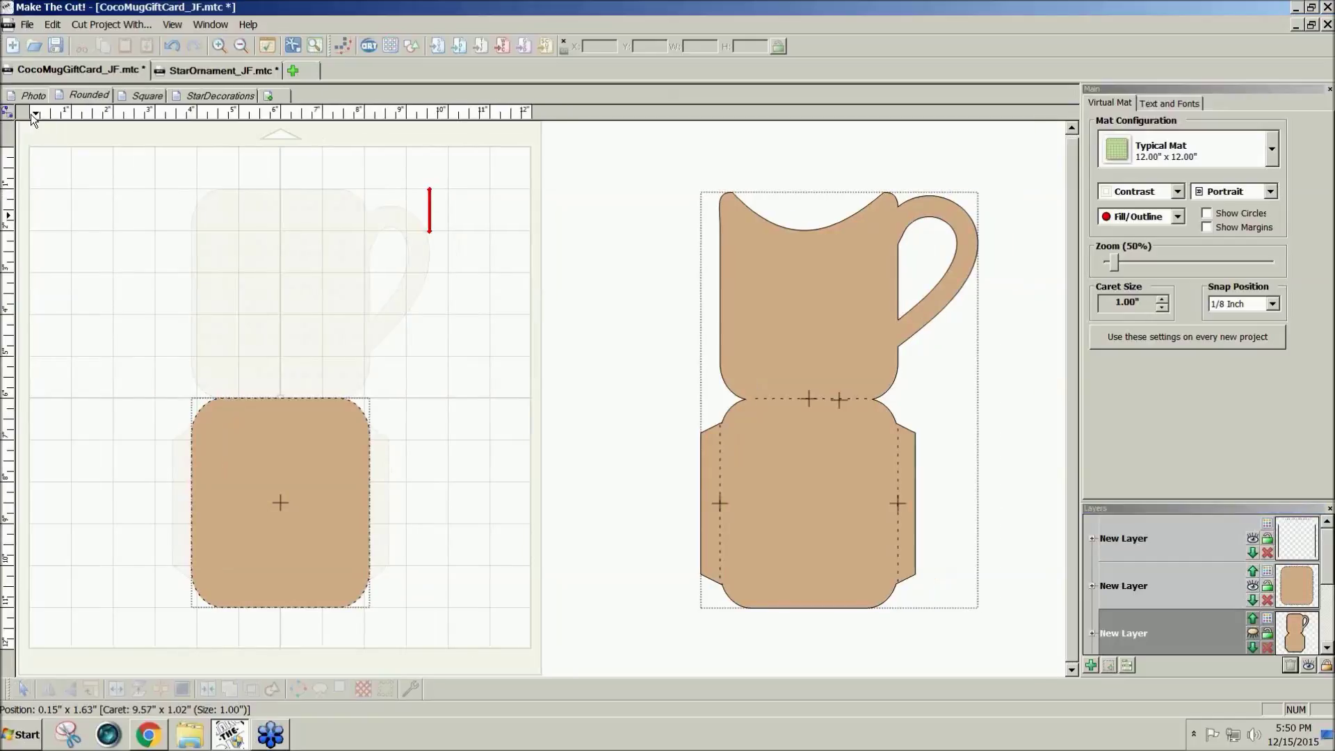
pyautogui.click(8, 116)
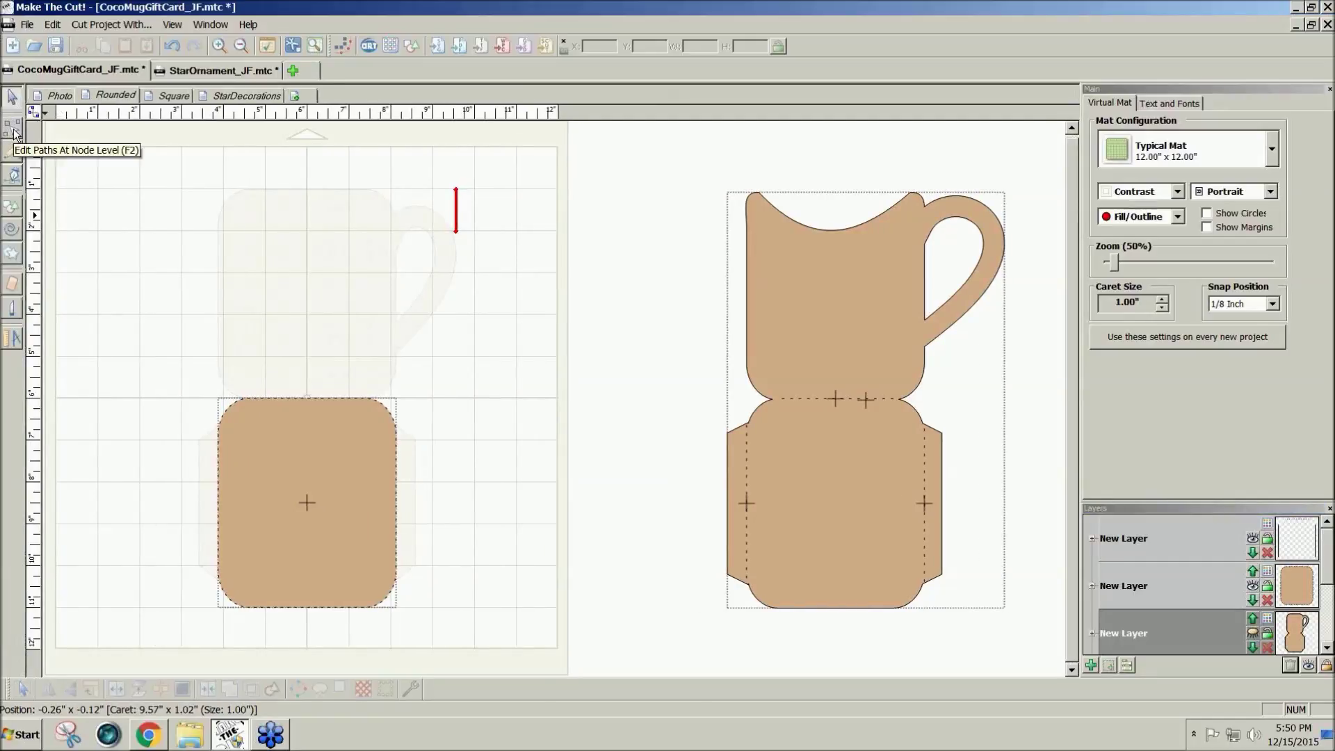
pyautogui.click(14, 98)
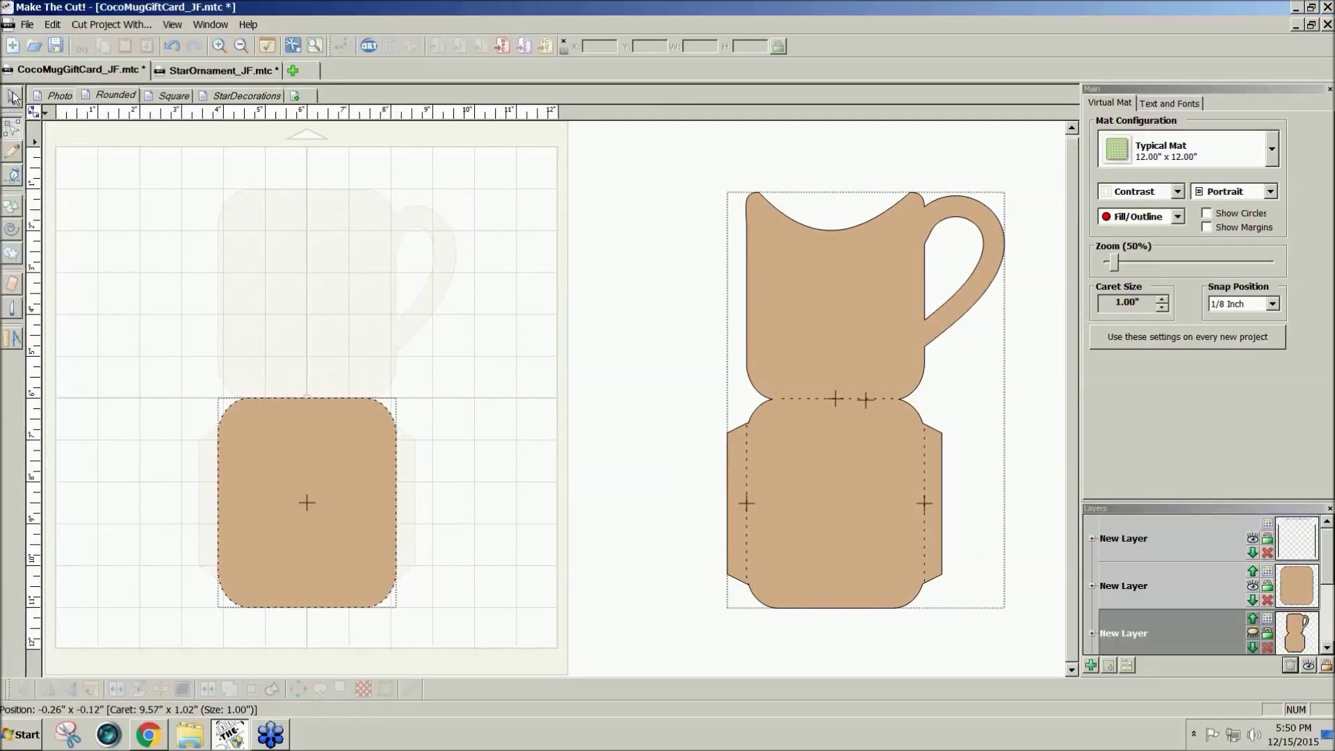
pyautogui.click(12, 132)
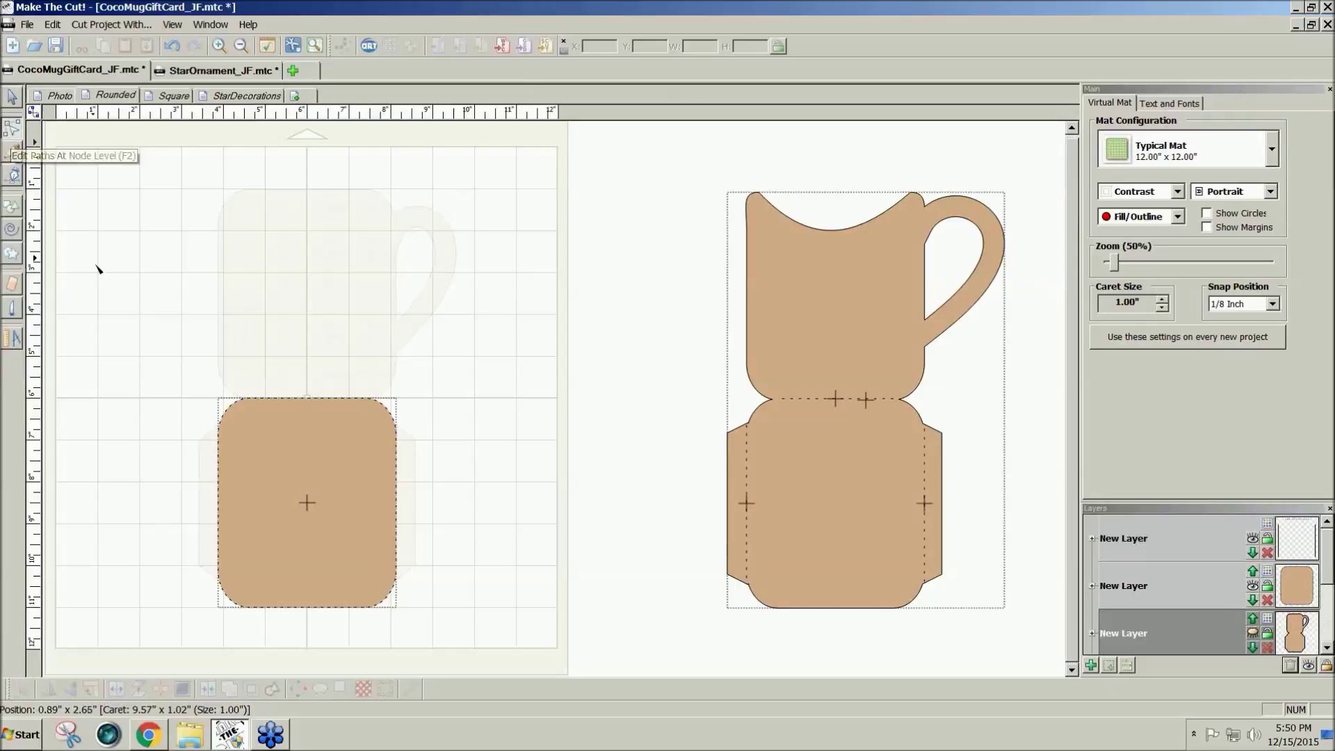
pyautogui.click(300, 608)
pyautogui.press('Delete')
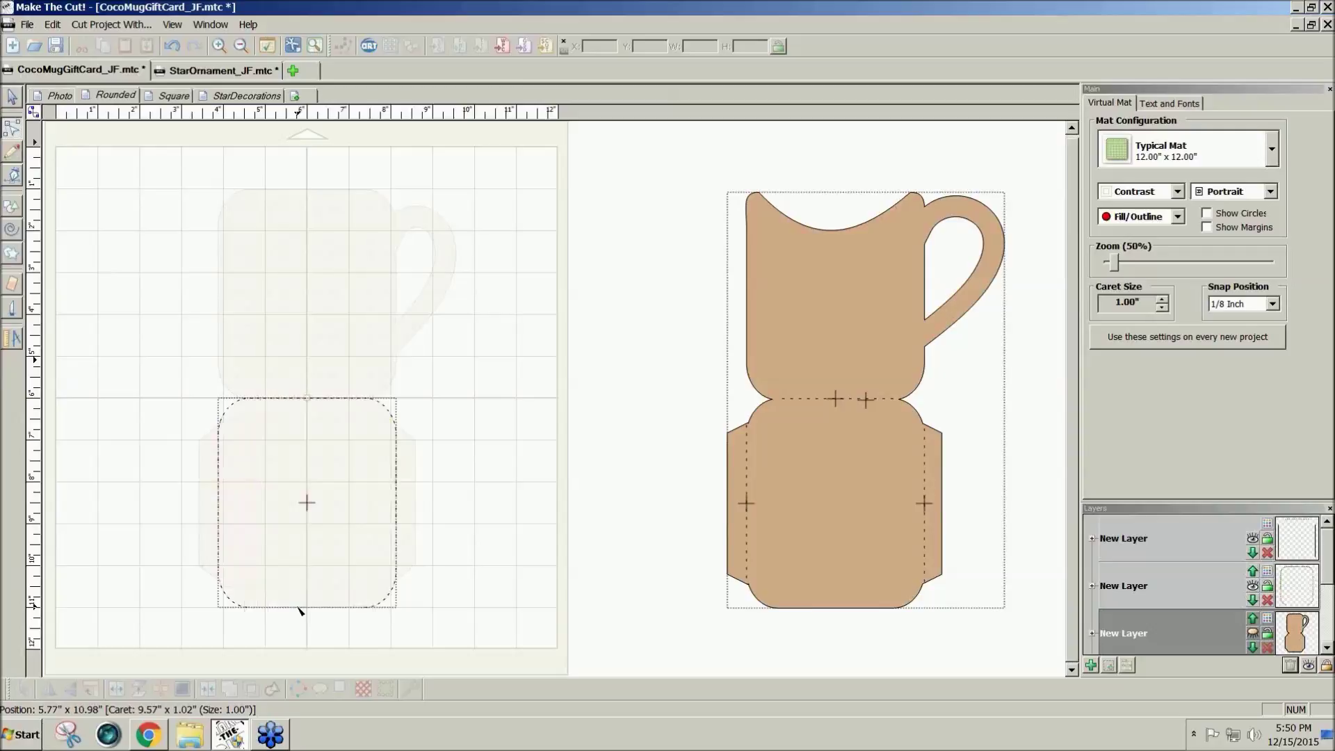
# Delete the four rounded corner segments of the dashed rectangle and unhide the welded mug template layer.
pyautogui.click(374, 606)
pyautogui.press('Delete')
pyautogui.click(235, 607)
pyautogui.press('Delete')
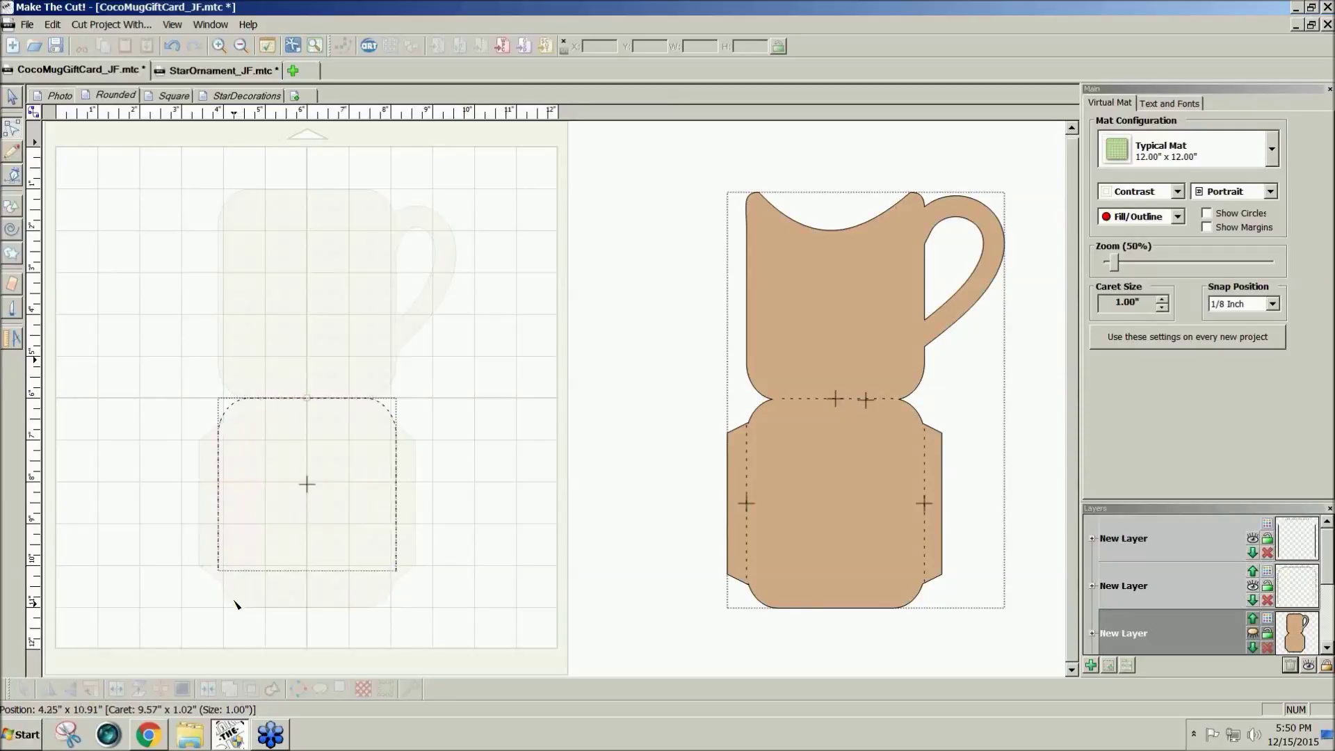
pyautogui.click(228, 411)
pyautogui.press('Delete')
pyautogui.click(393, 421)
pyautogui.press('Delete')
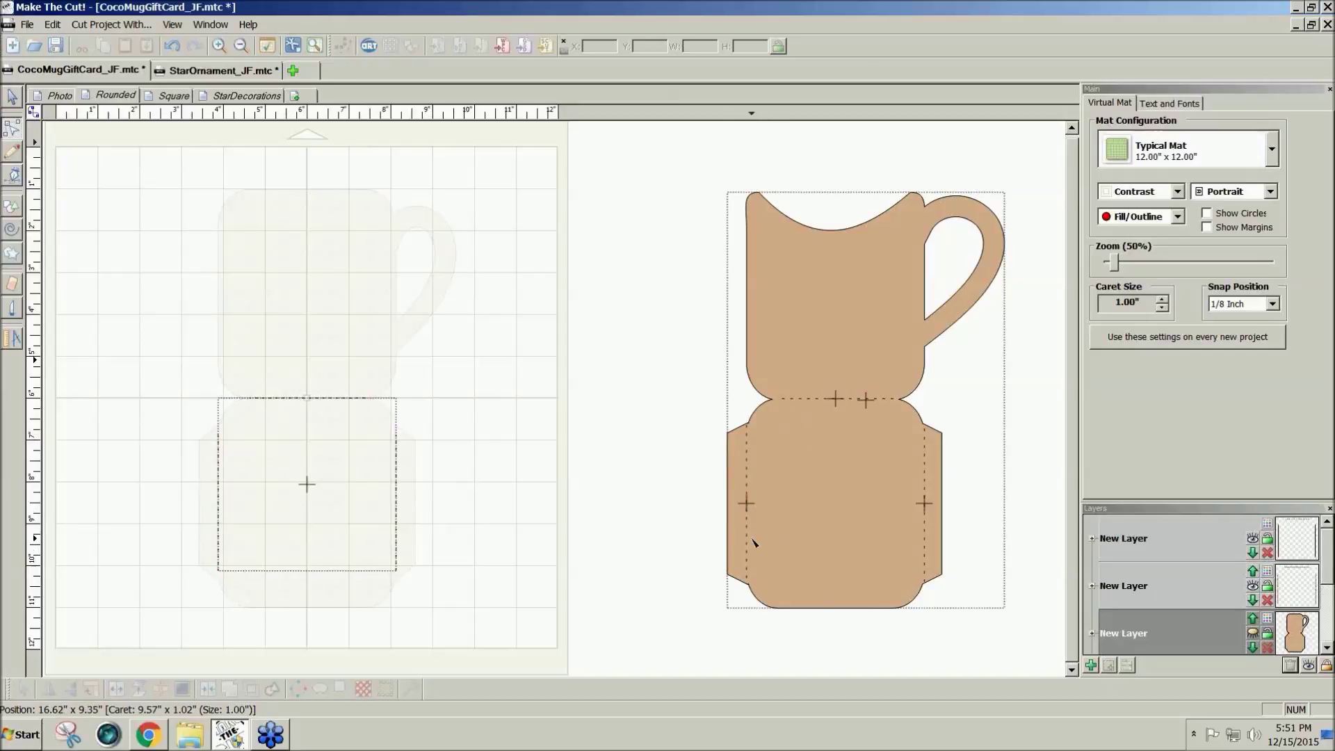
pyautogui.click(1252, 633)
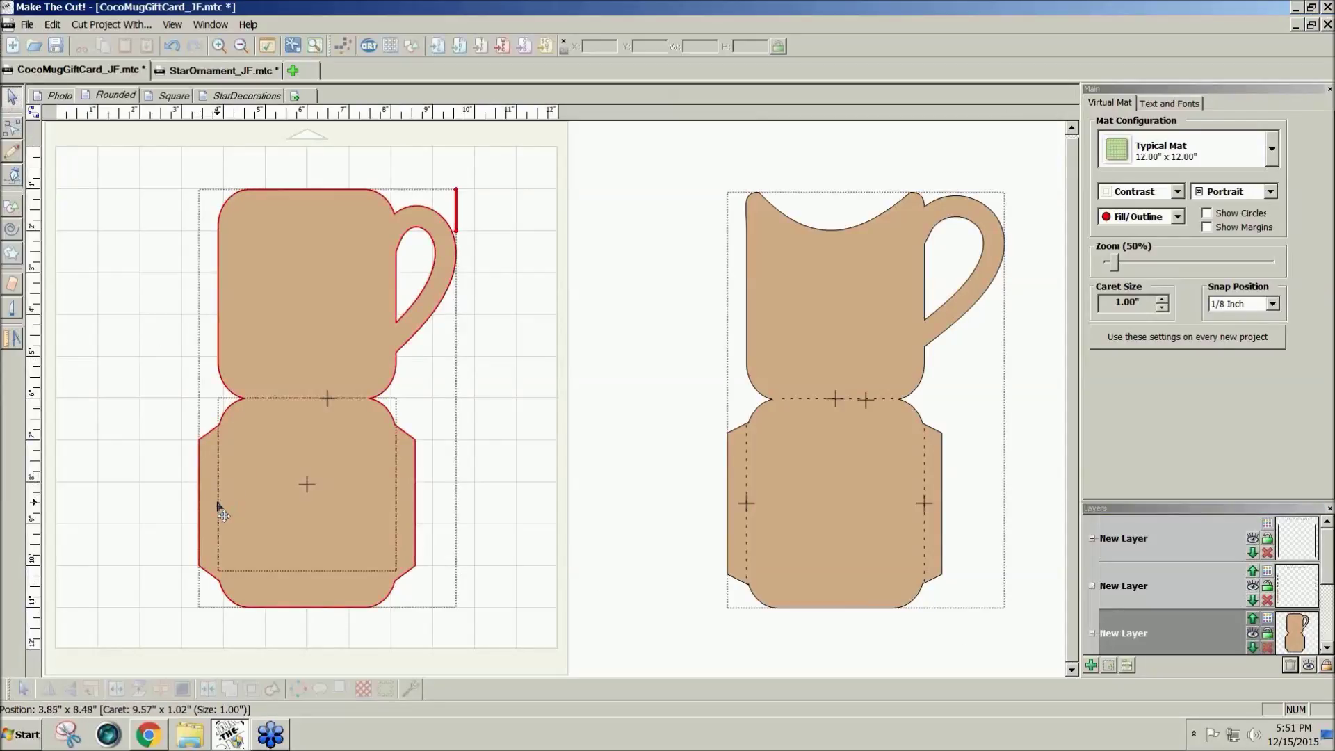
# Break the dashed lines apart and lengthen the two side fold lines to 3.5 in.
pyautogui.moveTo(137, 396); pyautogui.dragTo(520, 601)
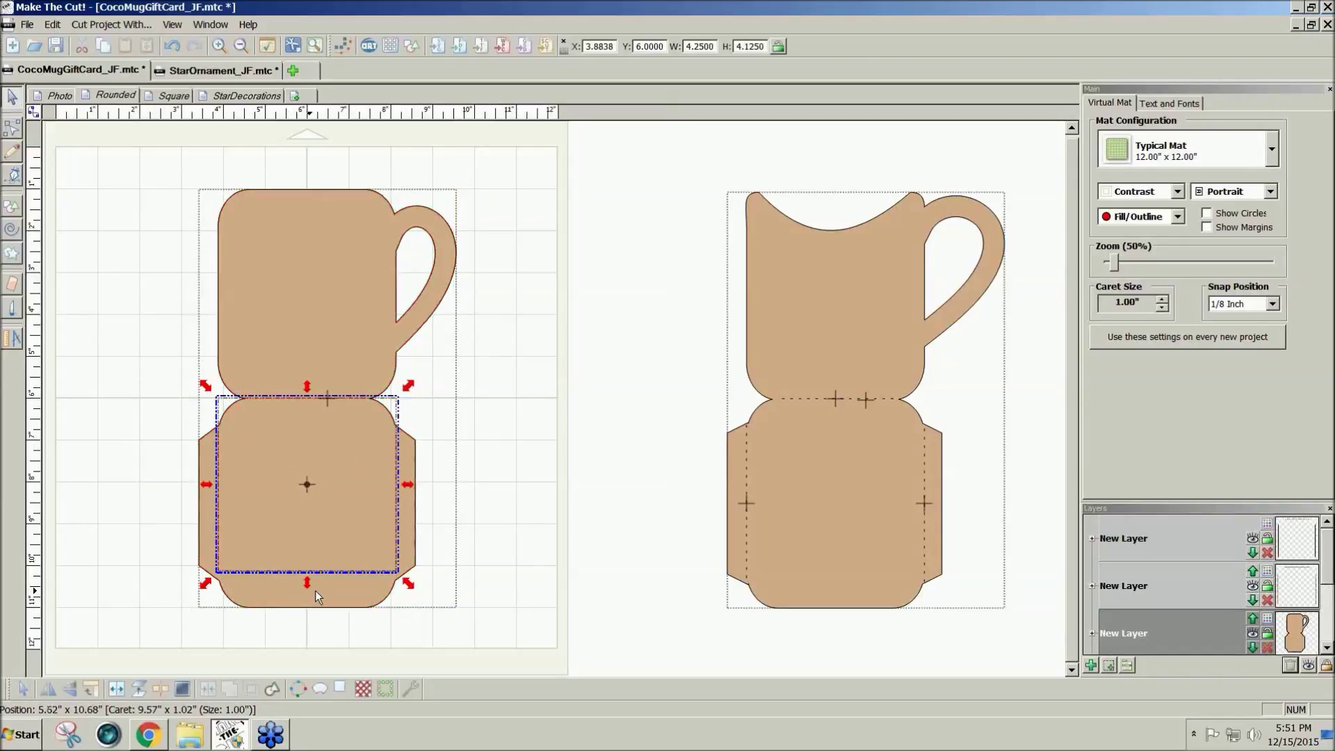
pyautogui.click(116, 689)
pyautogui.moveTo(140, 420); pyautogui.dragTo(565, 616)
pyautogui.moveTo(306, 582); pyautogui.dragTo(309, 591)
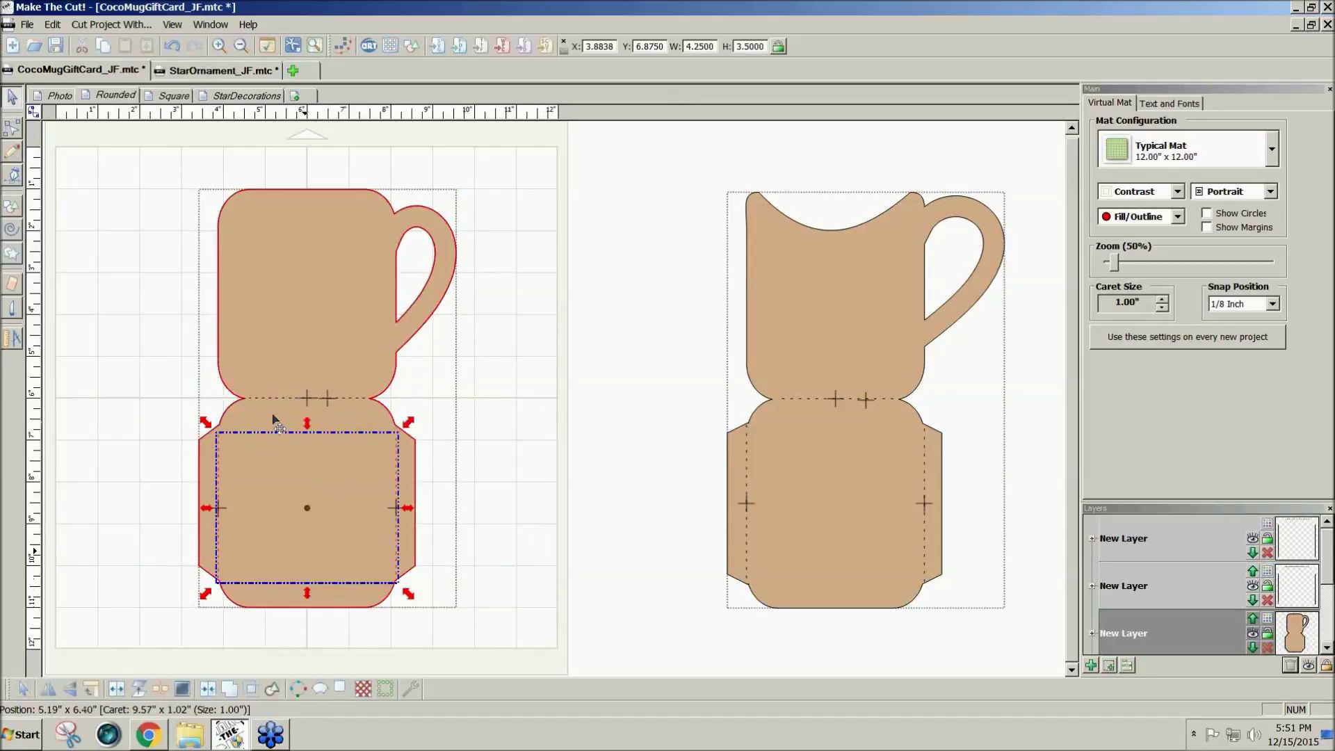
# Turn off position snapping and stretch the side fold lines so their ends meet the flap corners.
pyautogui.click(1272, 304)
pyautogui.click(1252, 317)
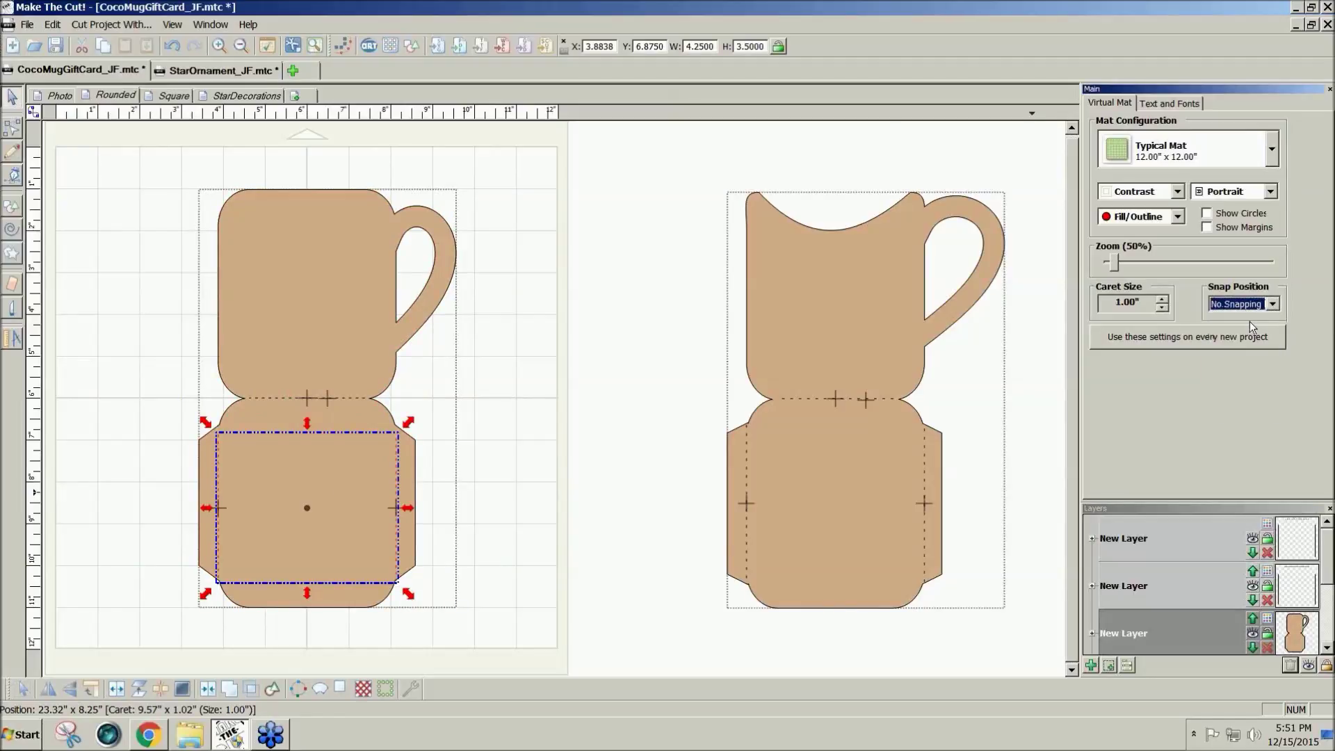
pyautogui.moveTo(306, 594); pyautogui.dragTo(304, 591)
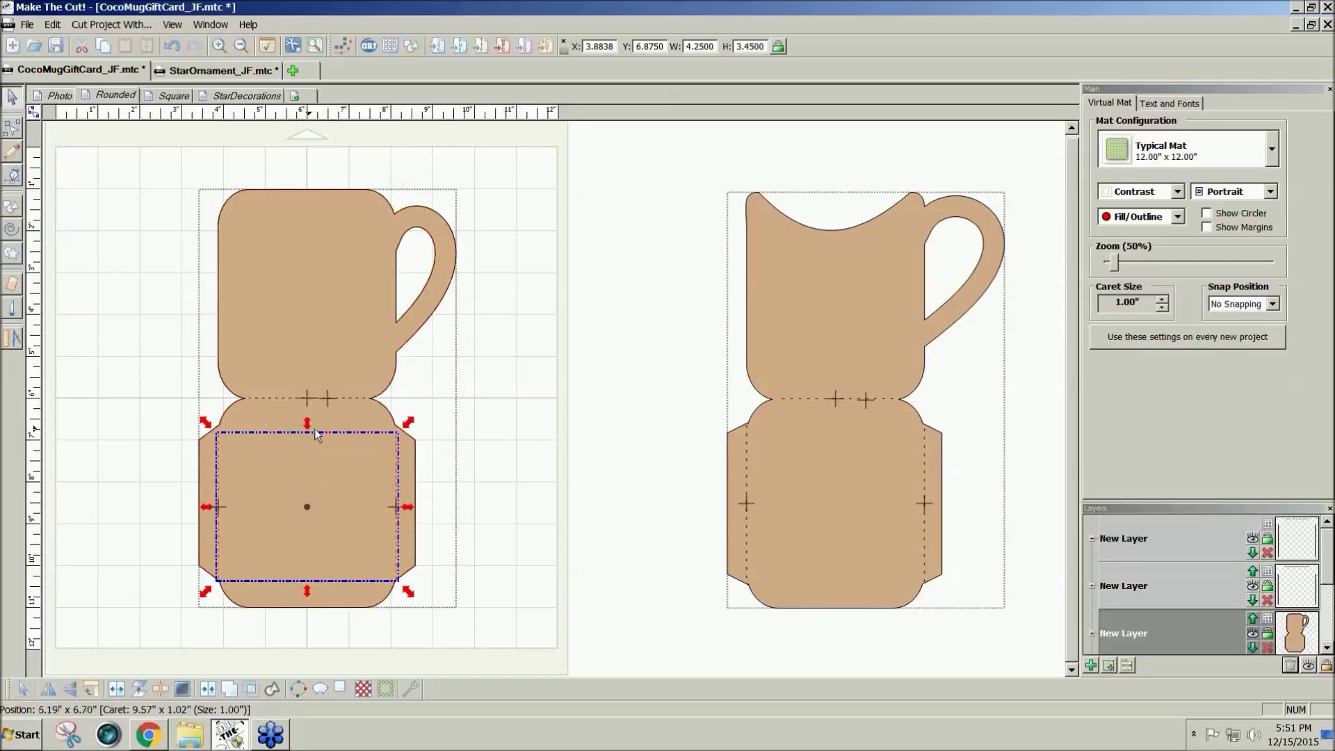
pyautogui.moveTo(310, 429); pyautogui.dragTo(310, 420)
pyautogui.click(469, 450)
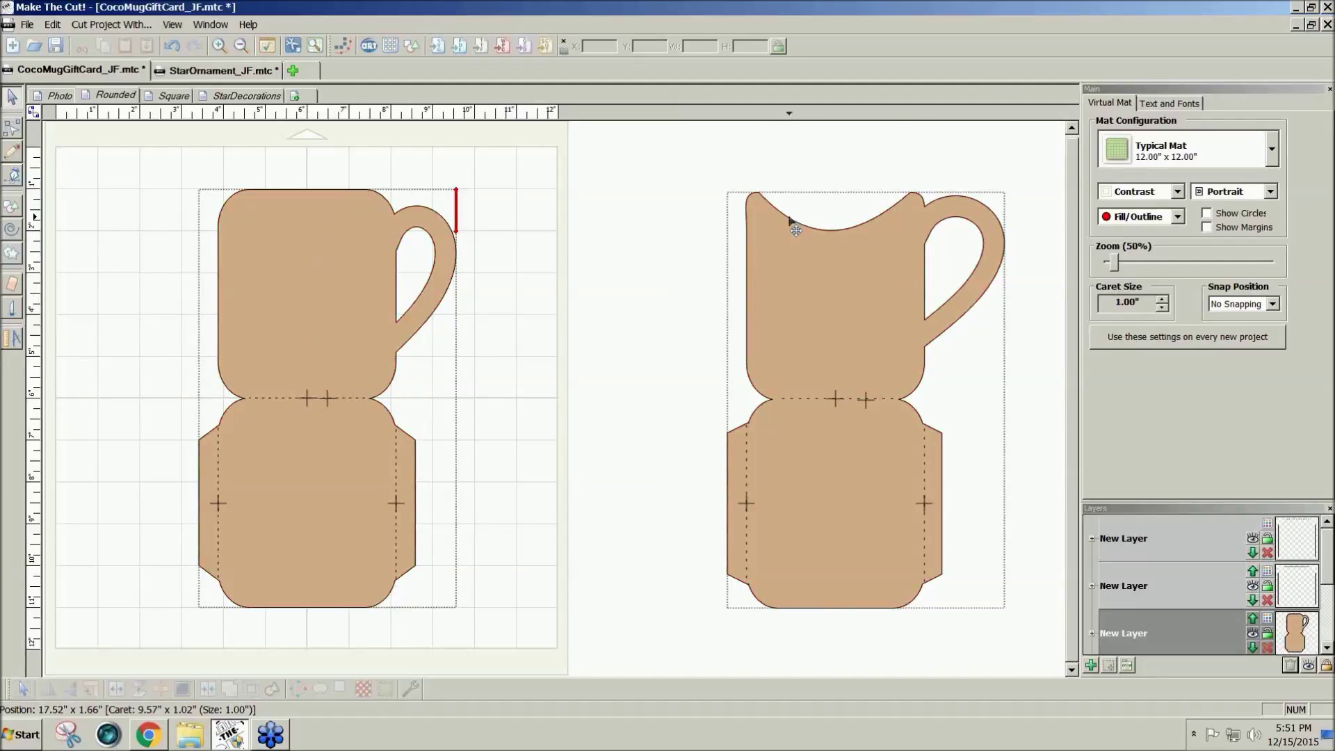
# Bend the mug's straight upper edge down at node level into a centered curved dip about 1 in deep.
pyautogui.click(230, 188)
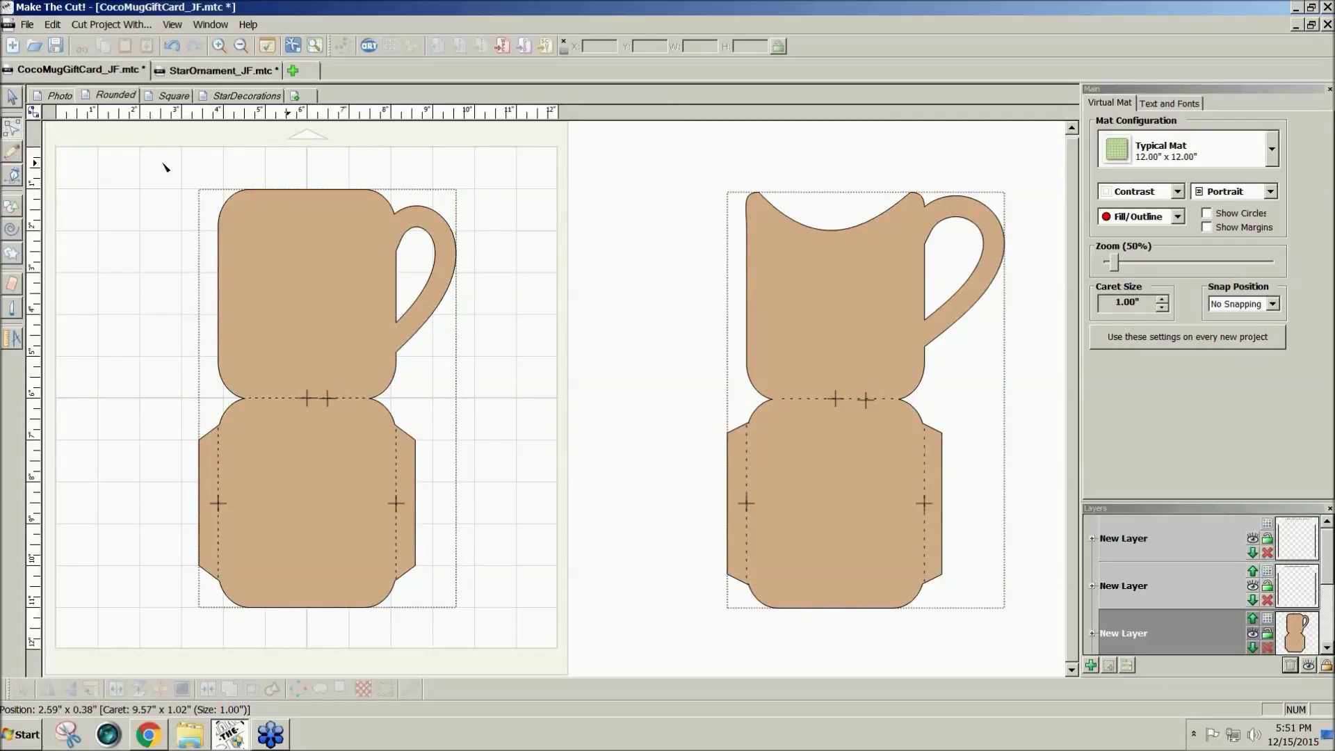
pyautogui.click(12, 128)
pyautogui.moveTo(309, 195); pyautogui.dragTo(310, 232)
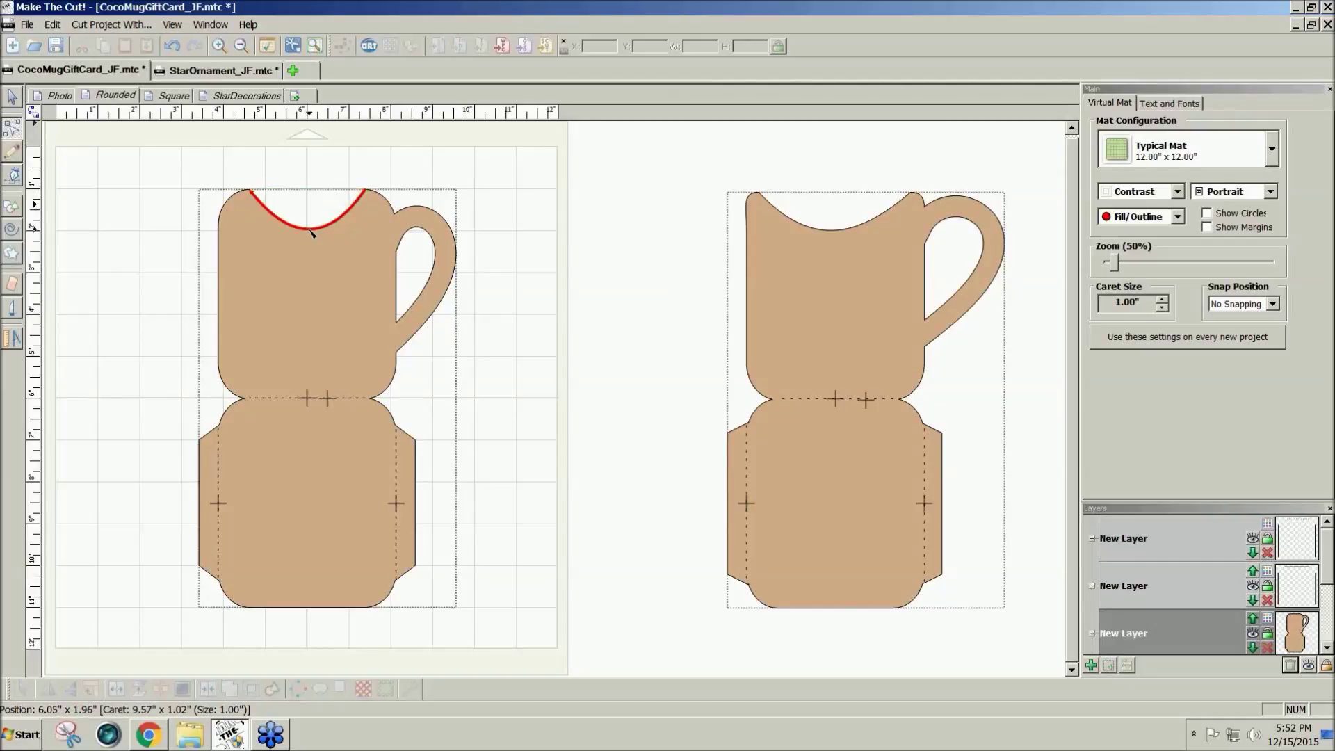
pyautogui.click(366, 193)
pyautogui.moveTo(366, 192); pyautogui.dragTo(378, 193)
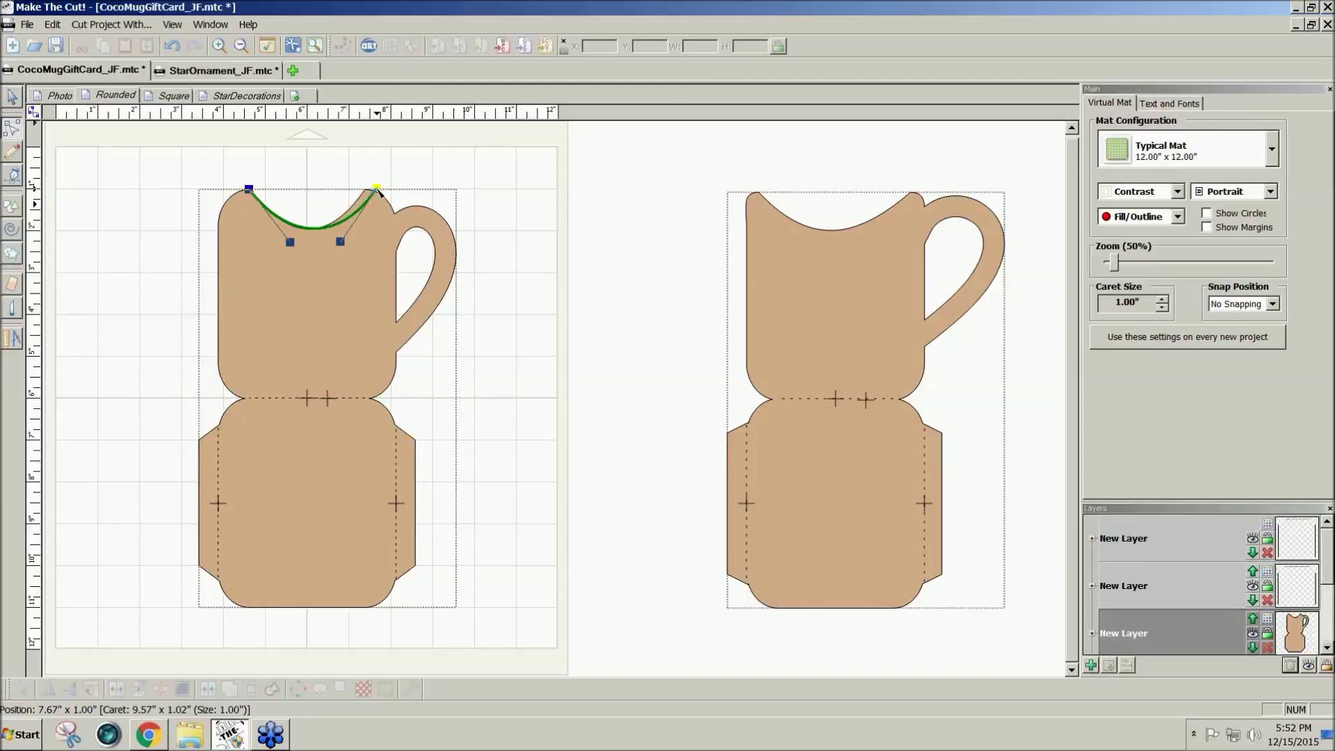
pyautogui.moveTo(379, 192); pyautogui.dragTo(380, 193)
pyautogui.click(357, 193)
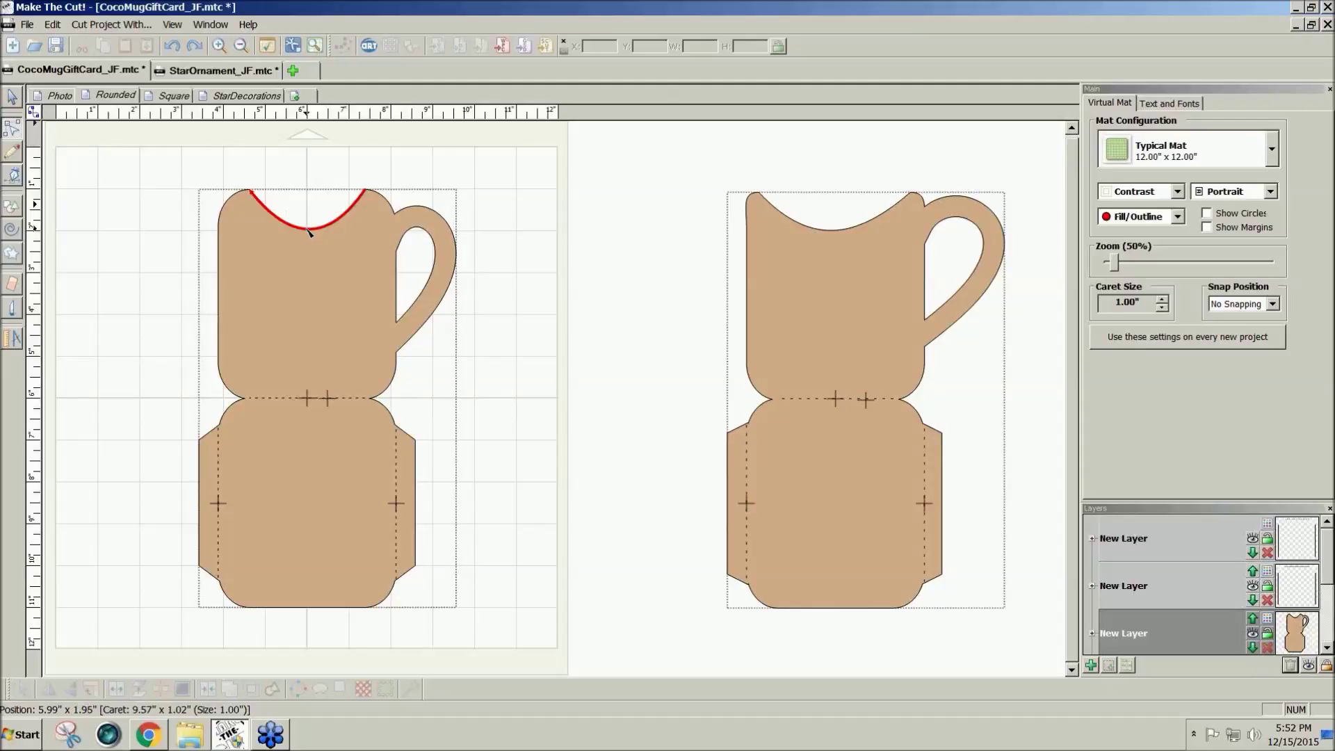
pyautogui.moveTo(309, 231); pyautogui.dragTo(311, 215)
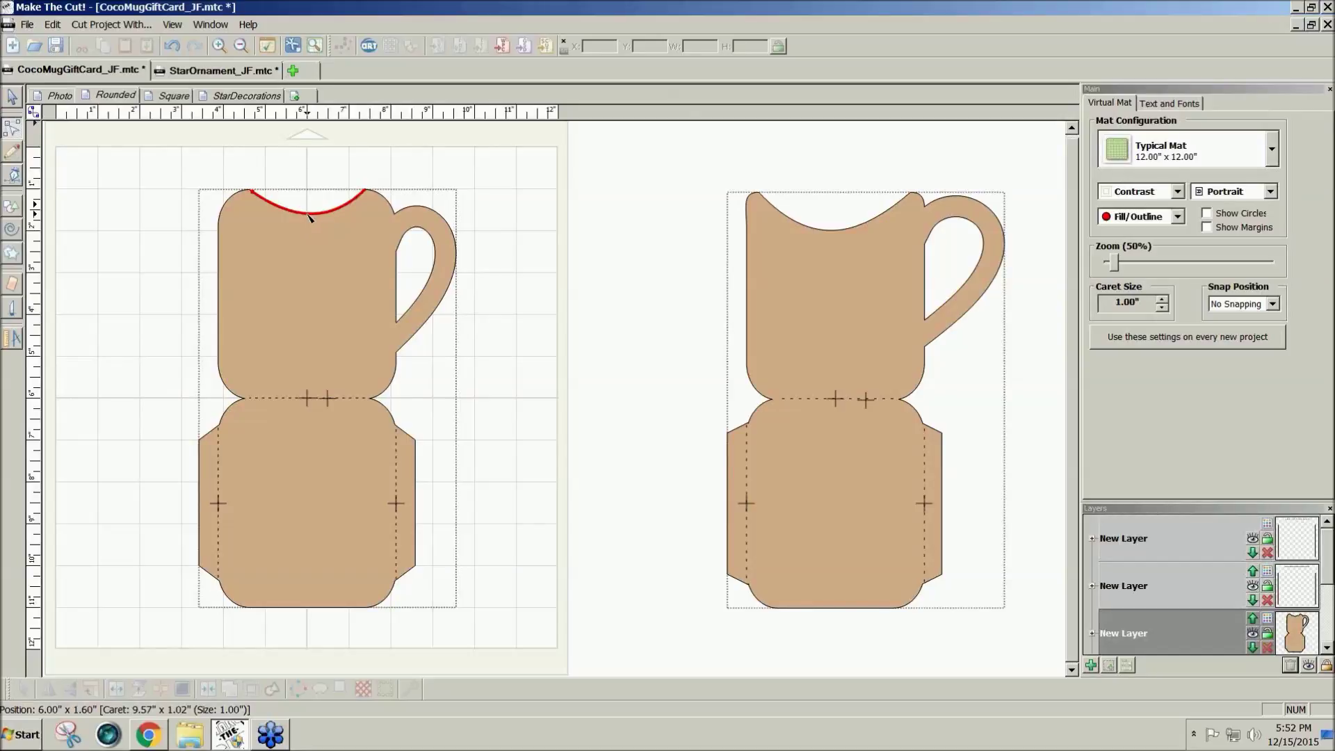
pyautogui.moveTo(310, 218); pyautogui.dragTo(310, 232)
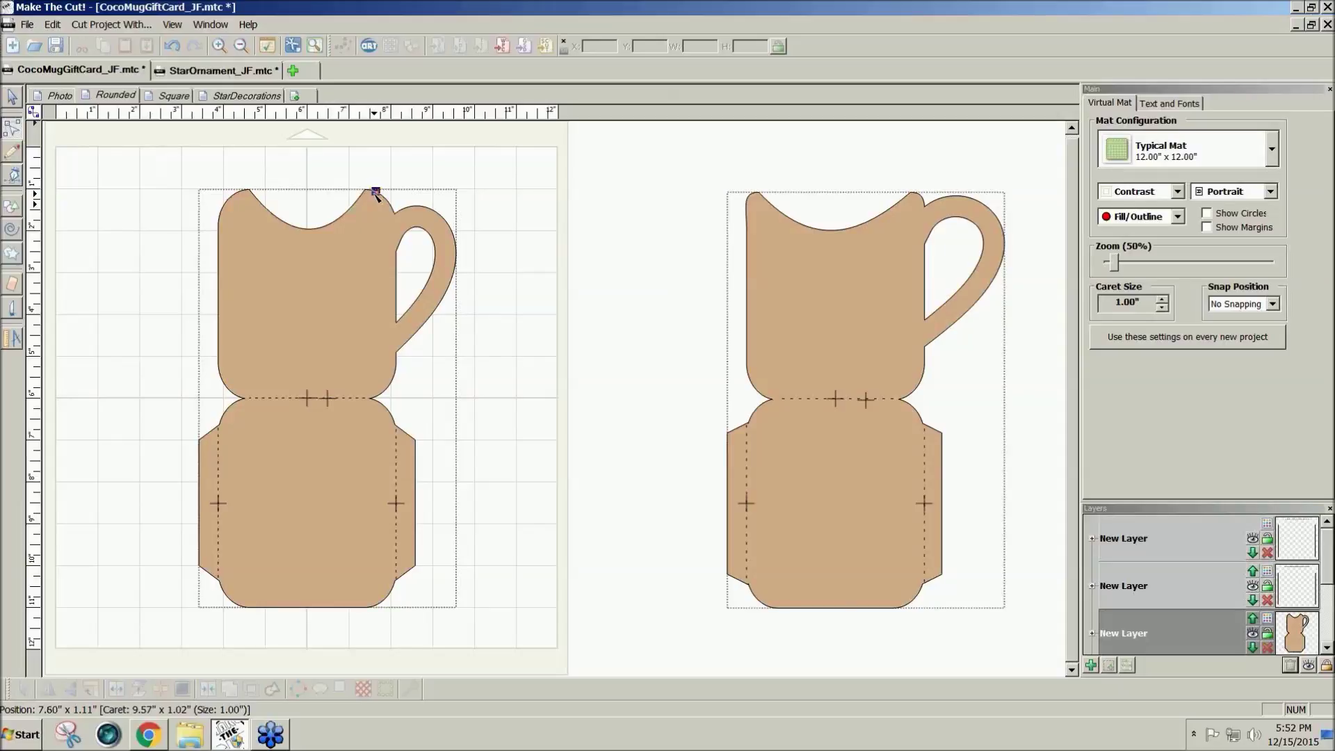
# Break the mug outline beside both rim corners and erase part of the upper left corner with a 1 mm eraser.
pyautogui.click(375, 193)
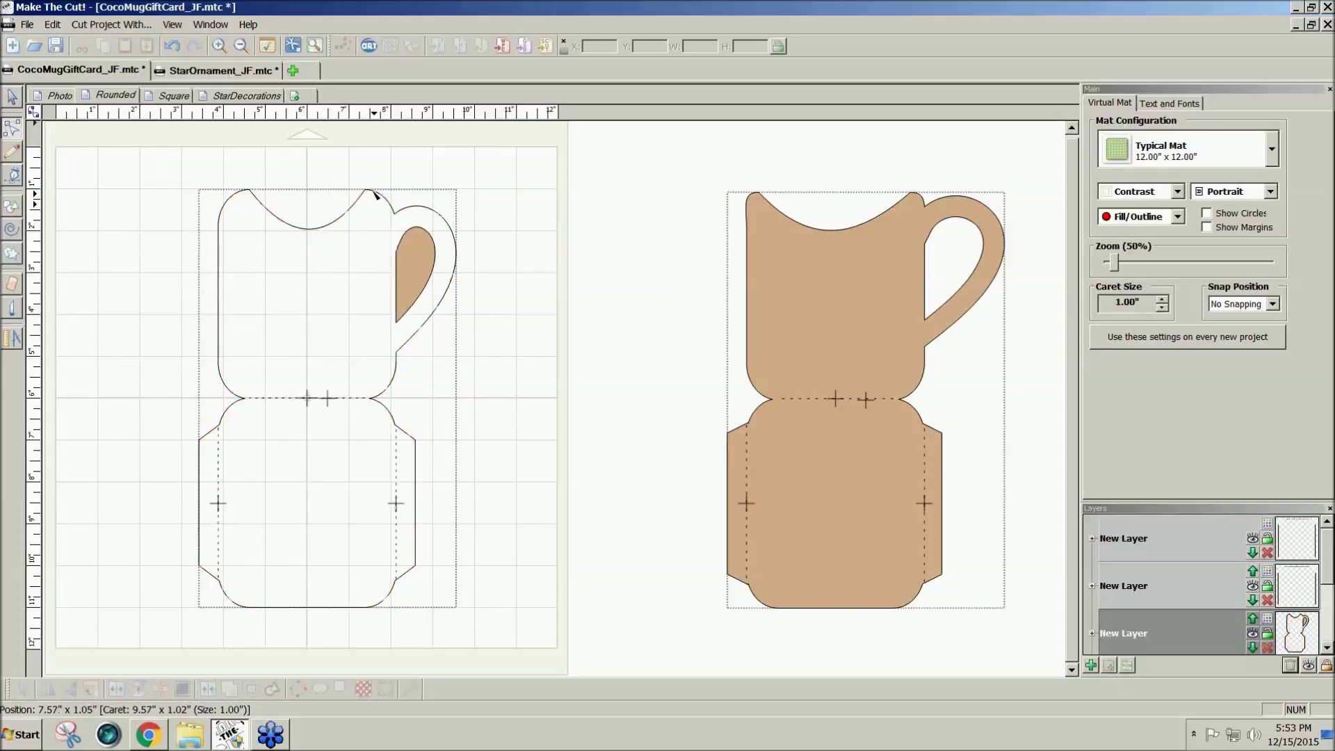
pyautogui.click(239, 191)
pyautogui.click(12, 284)
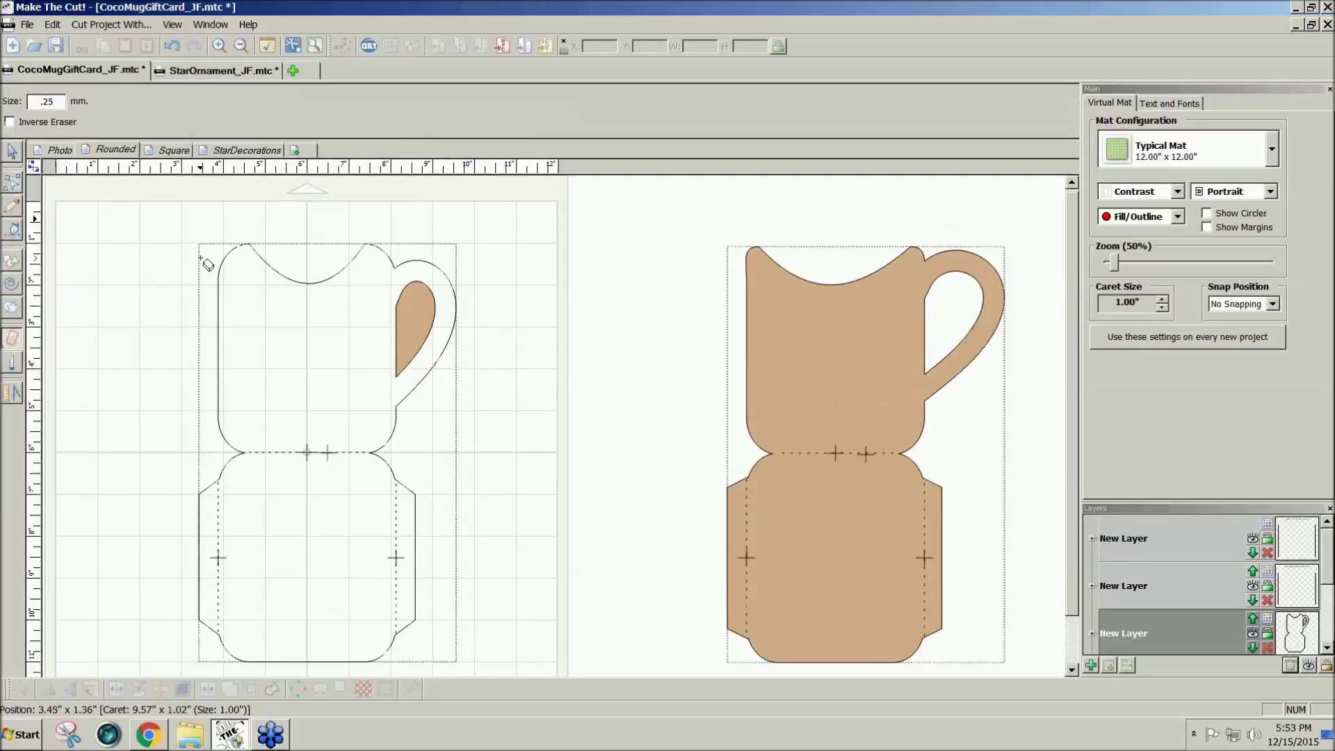
pyautogui.doubleClick(53, 101)
pyautogui.write('1')
pyautogui.moveTo(237, 237); pyautogui.dragTo(240, 257)
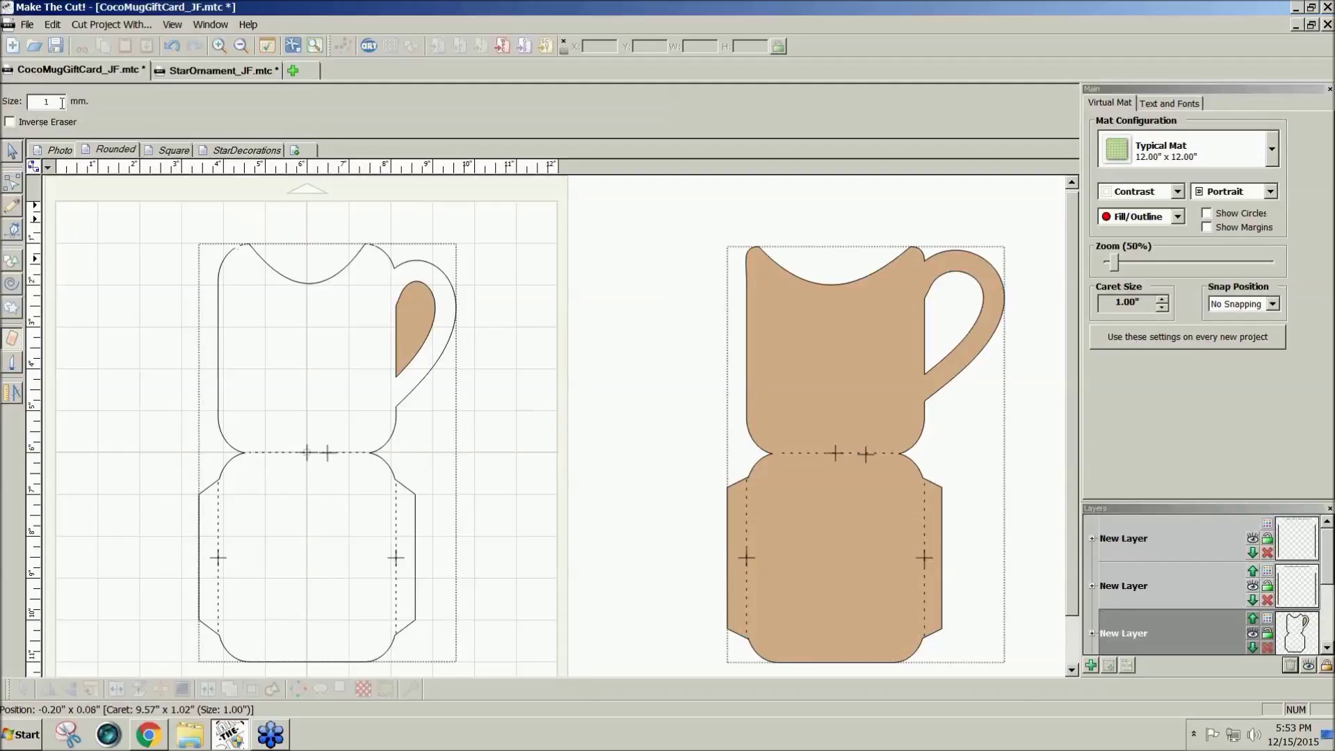
# Enlarge the eraser to 3 mm and erase the short outline pieces between the rim curve and both mug corners.
pyautogui.doubleClick(38, 101)
pyautogui.write('3')
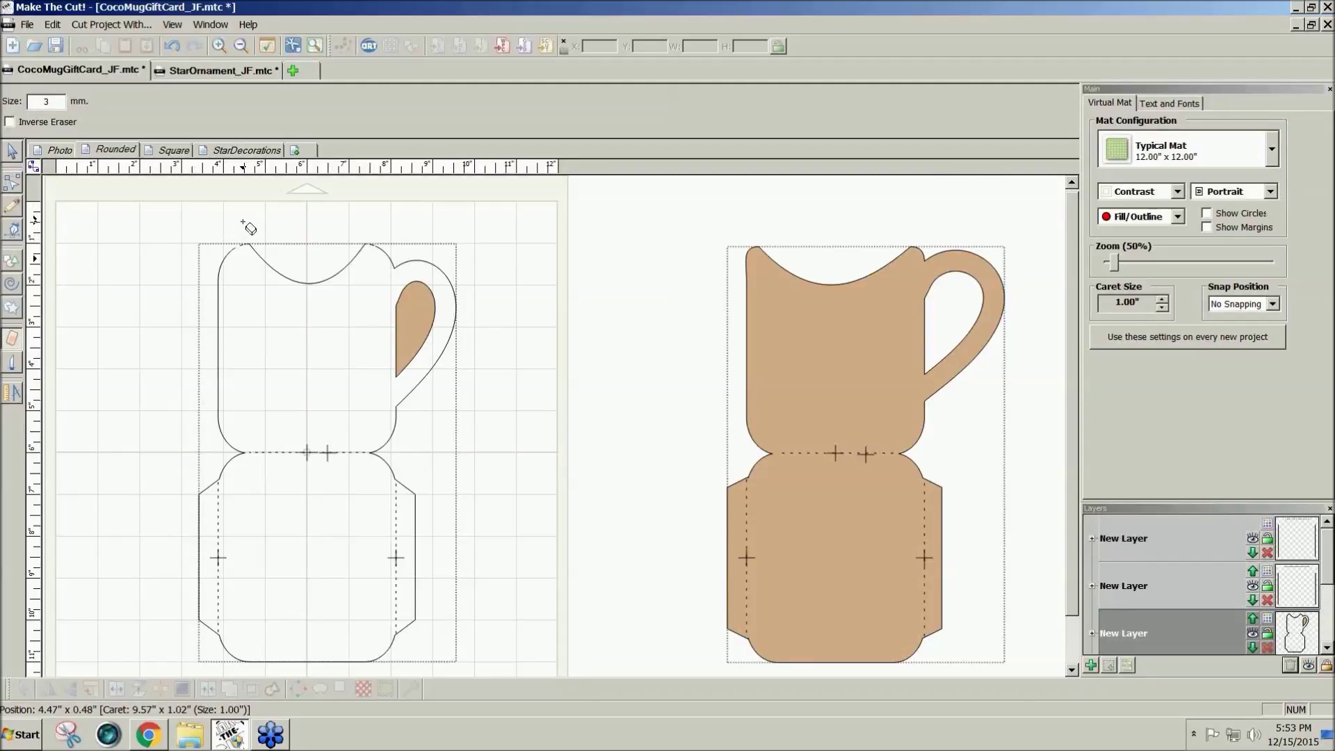
pyautogui.moveTo(243, 221)
pyautogui.mouseDown()
pyautogui.moveTo(244, 255)
pyautogui.moveTo(250, 241)
pyautogui.mouseUp()
pyautogui.moveTo(370, 232)
pyautogui.mouseDown()
pyautogui.moveTo(372, 249)
pyautogui.moveTo(382, 240)
pyautogui.mouseUp()
pyautogui.moveTo(238, 240); pyautogui.dragTo(235, 265)
# Break the node at the left end of the rim curve in node editing.
pyautogui.click(9, 182)
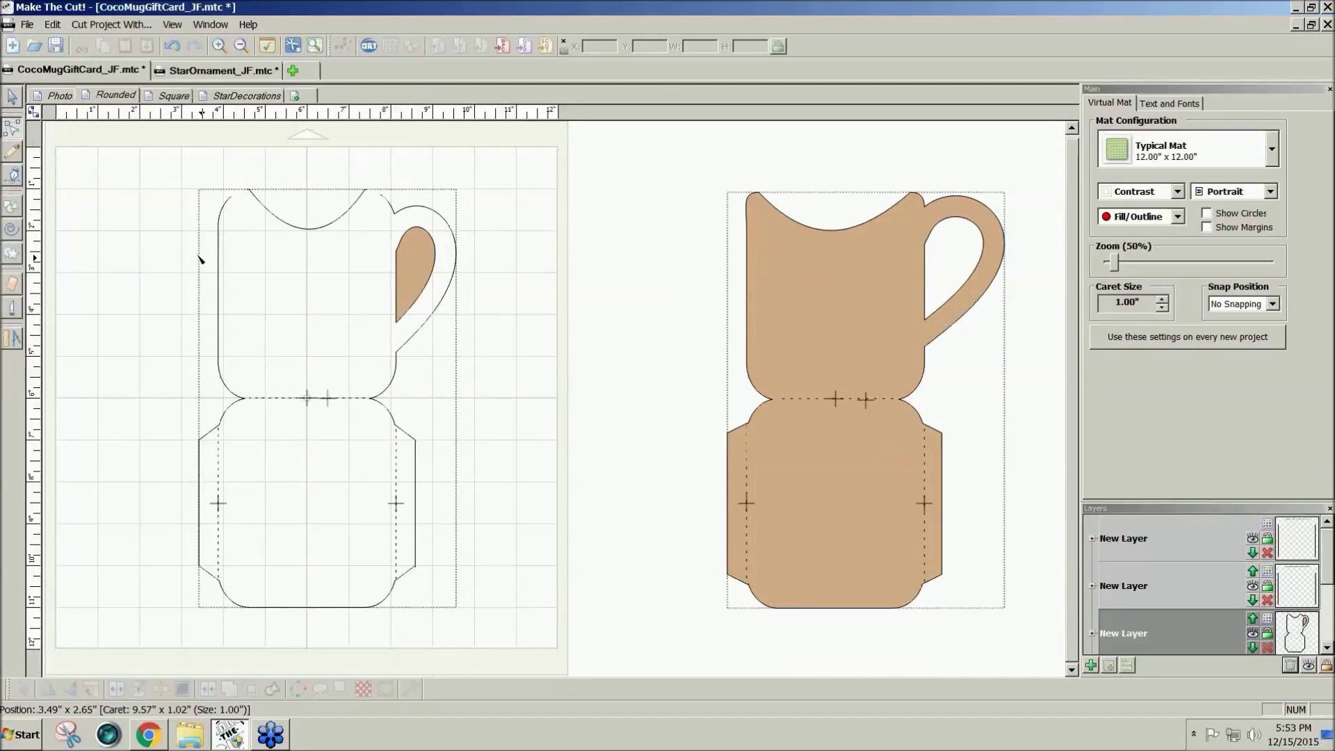
pyautogui.click(250, 192)
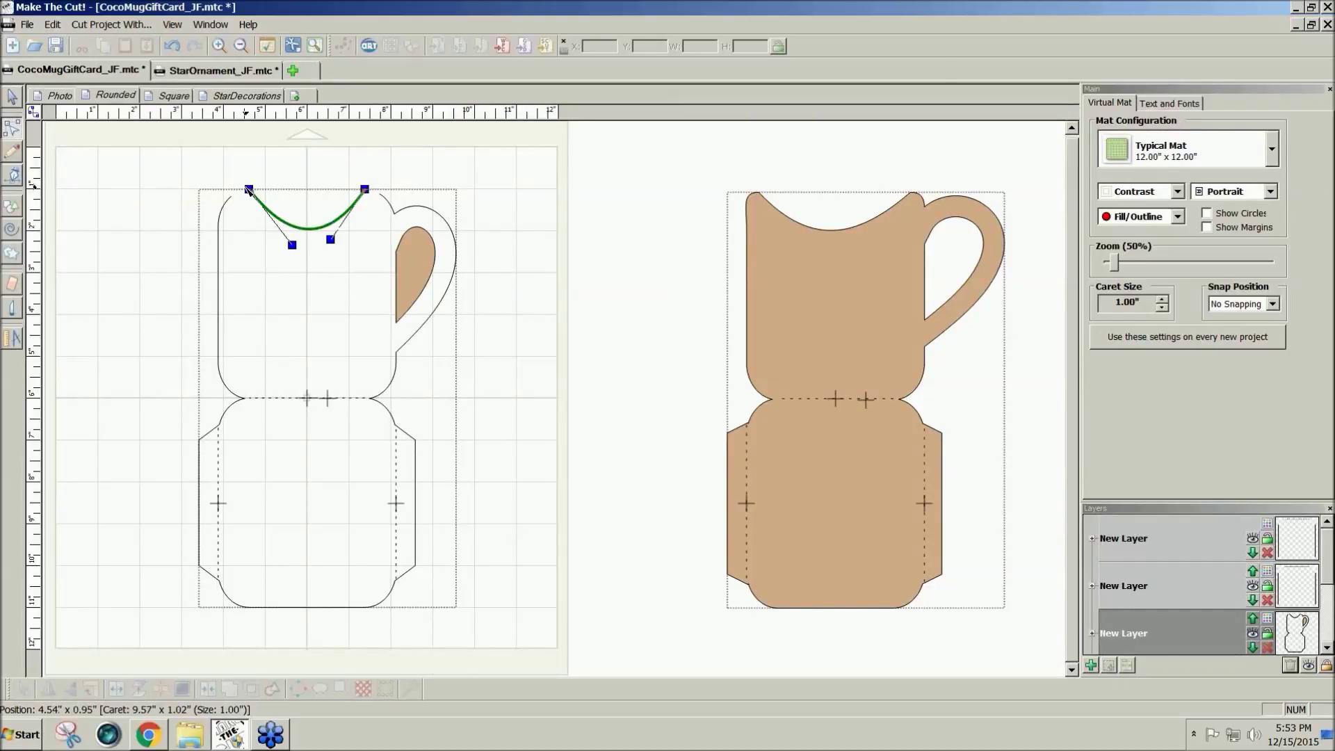
pyautogui.click(255, 175)
pyautogui.click(250, 192)
pyautogui.rightClick(250, 192)
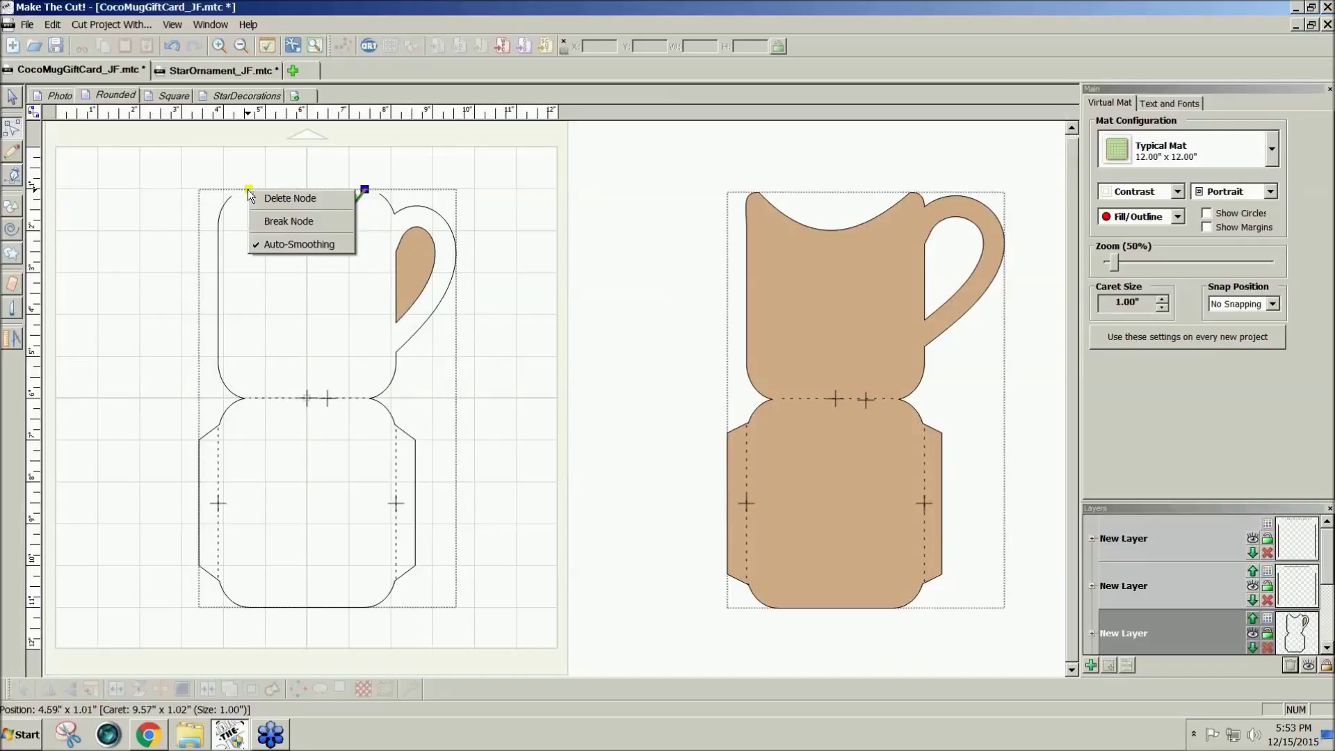
pyautogui.click(289, 221)
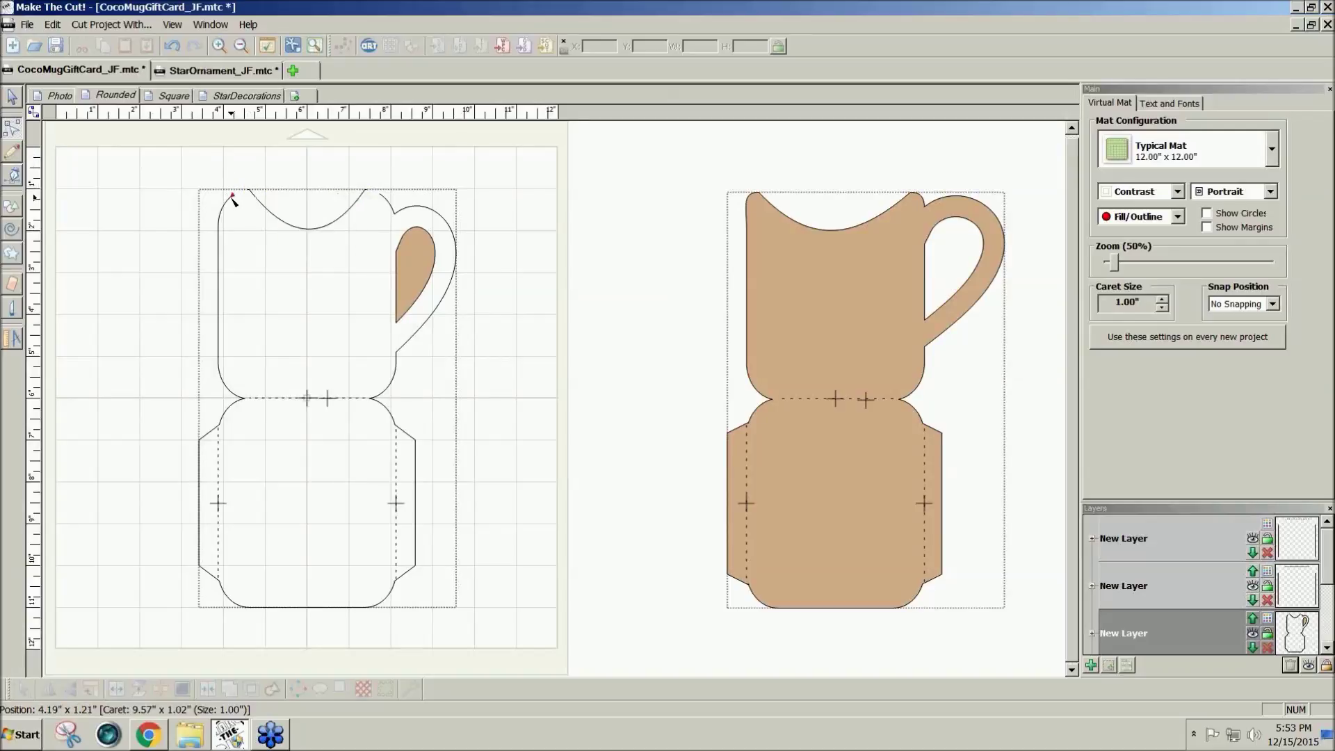
# Delete the surplus nodes at the mug's upper left corner and join its open end to the closest node with a line.
pyautogui.rightClick(232, 197)
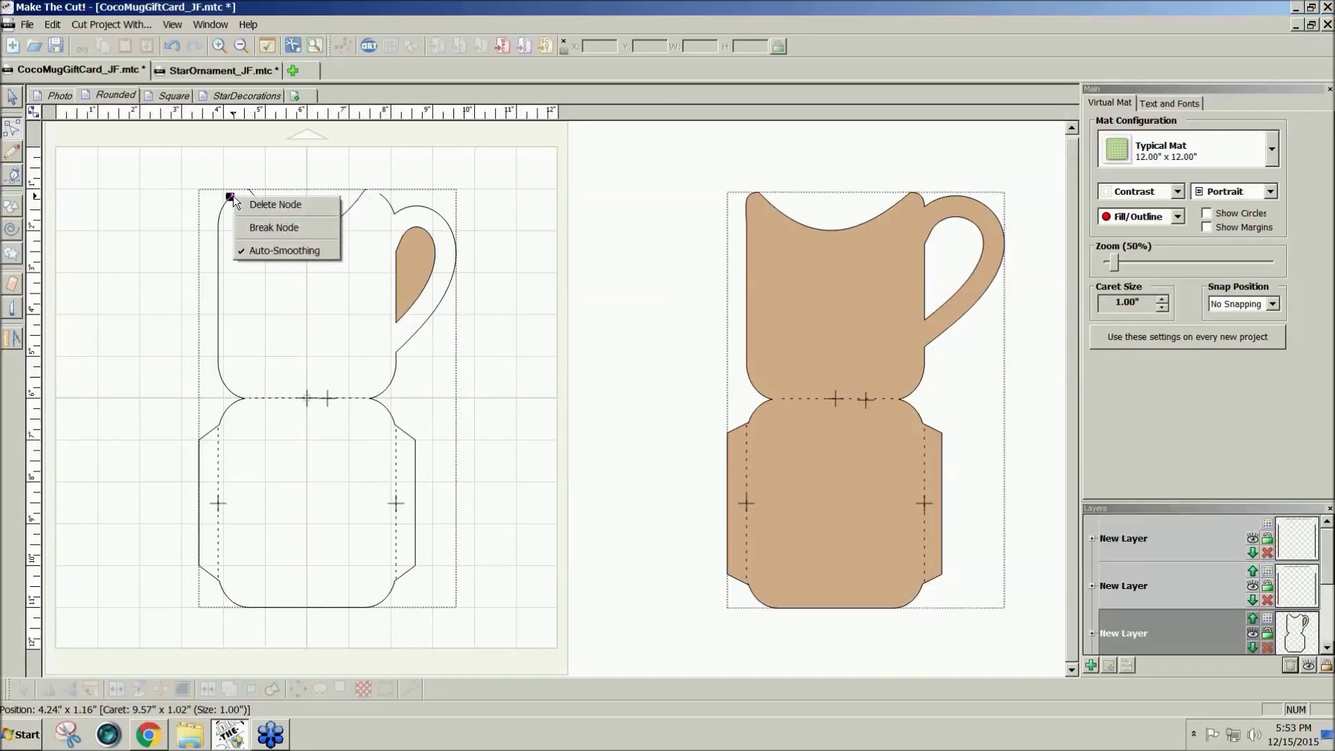
pyautogui.click(246, 203)
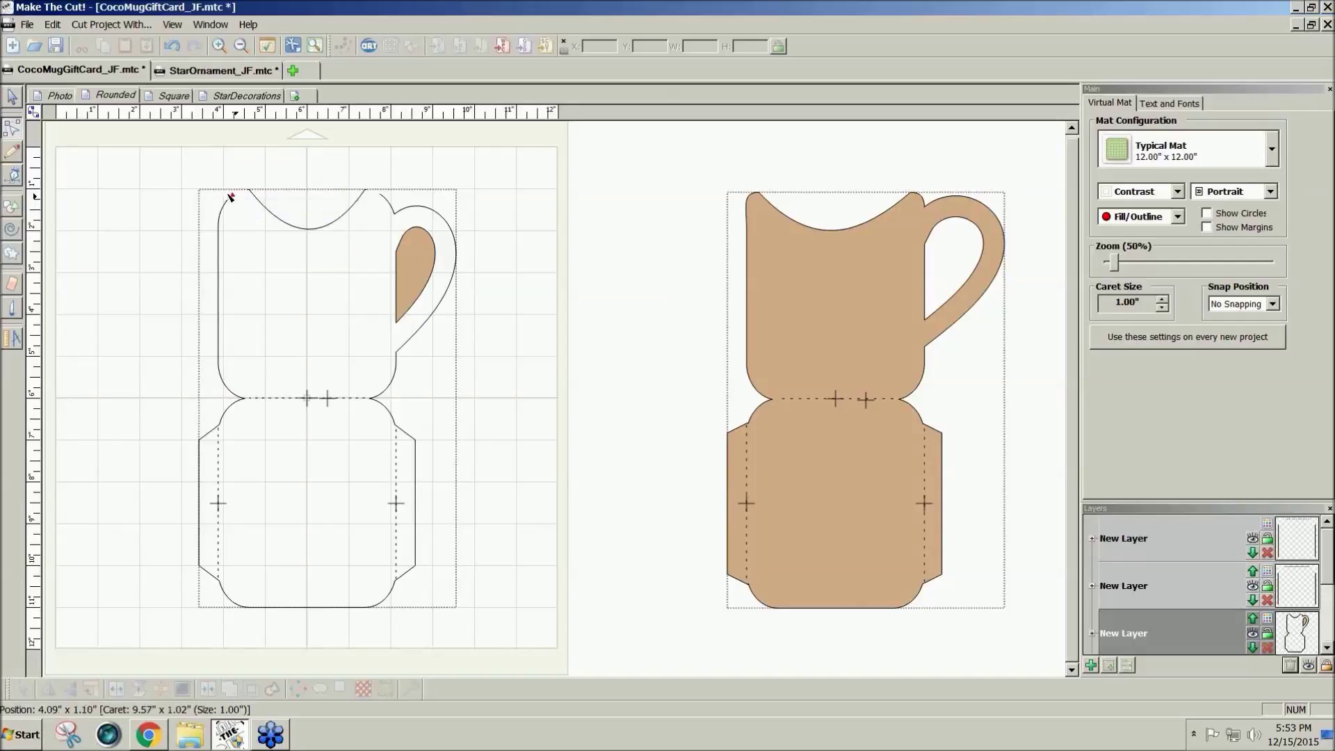
pyautogui.rightClick(232, 198)
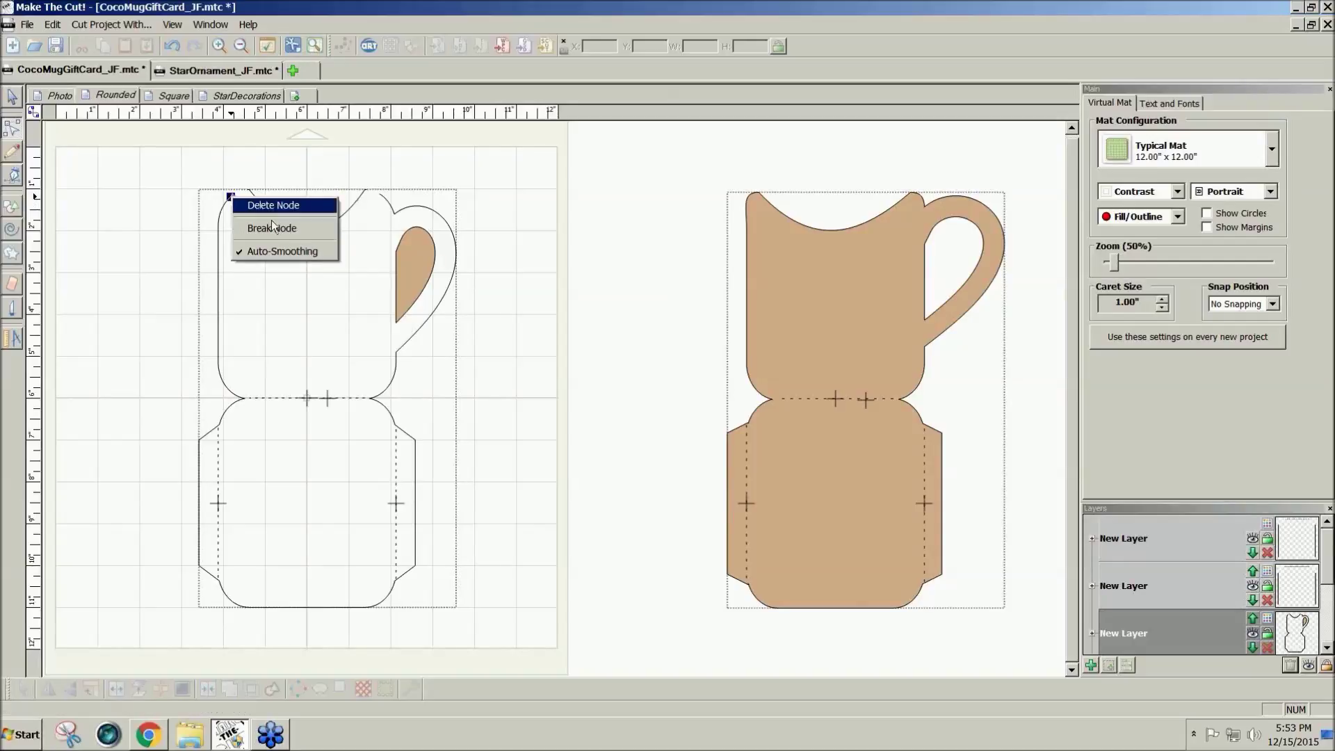
pyautogui.click(260, 203)
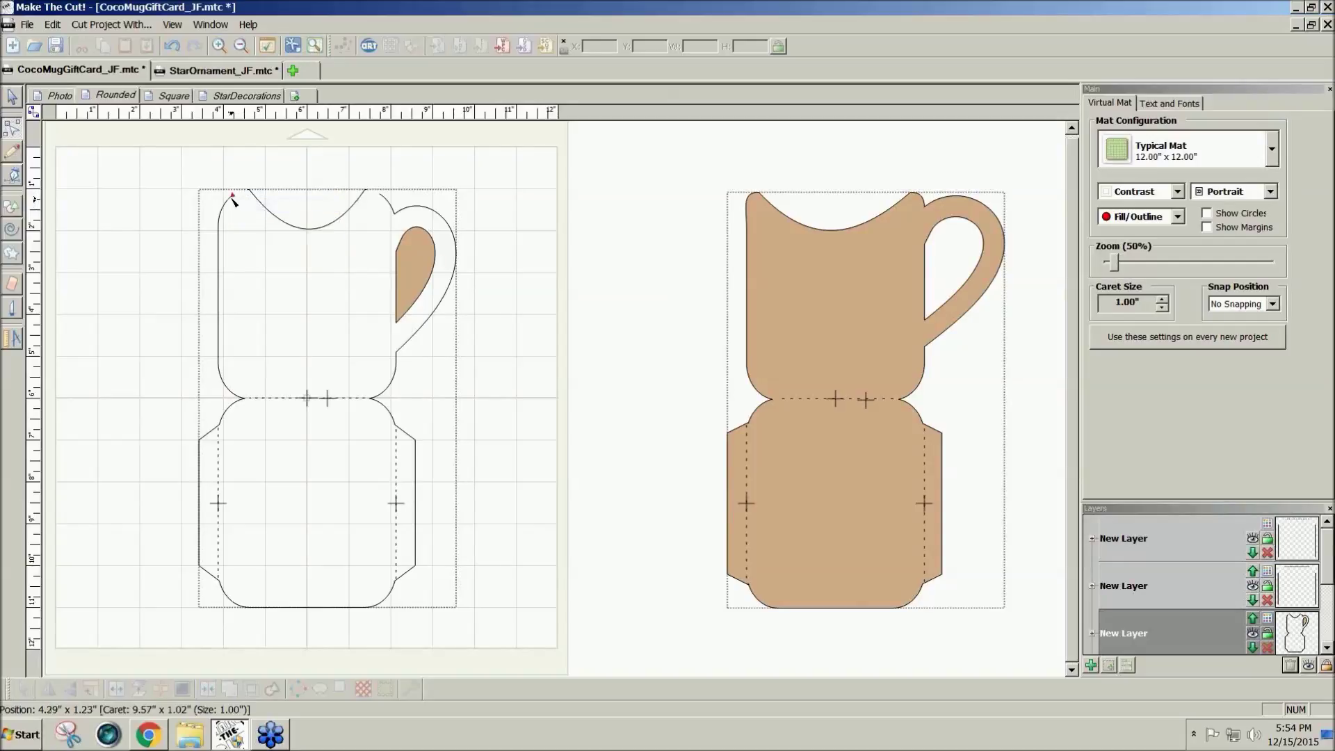
pyautogui.rightClick(232, 198)
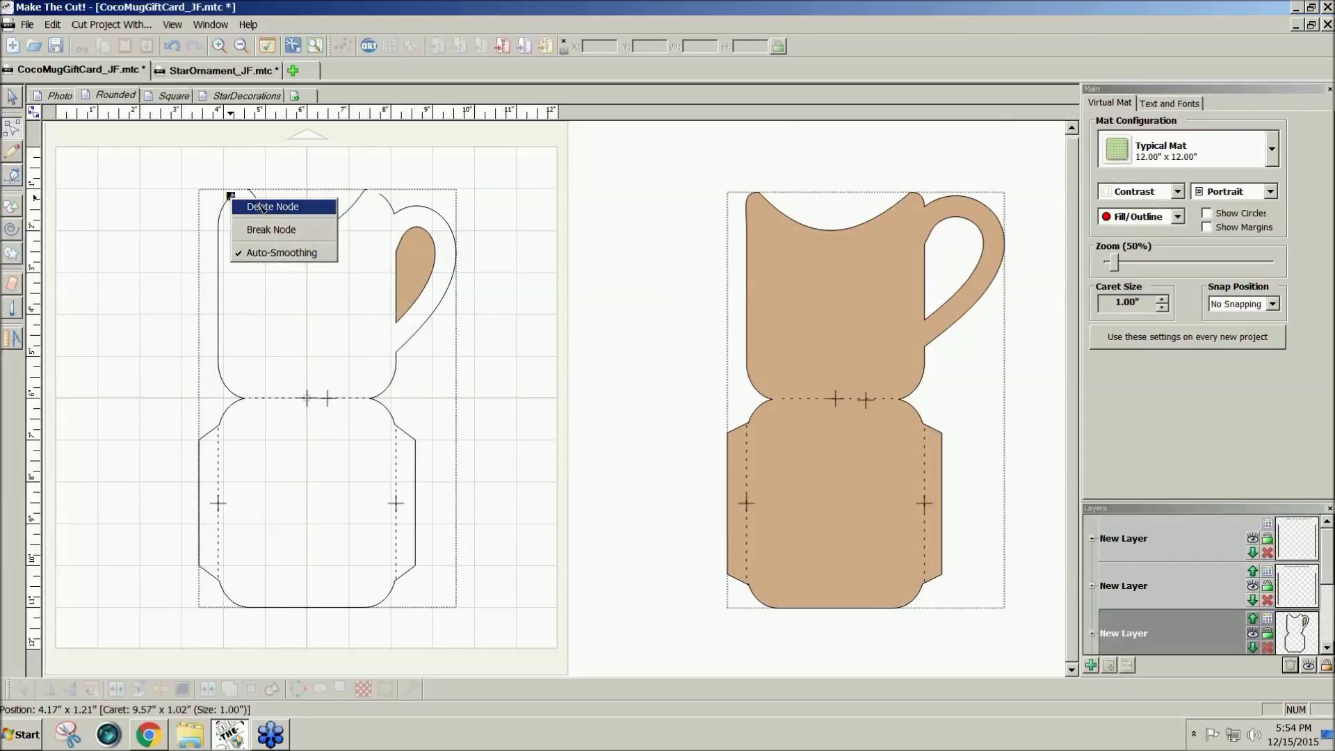
pyautogui.click(239, 202)
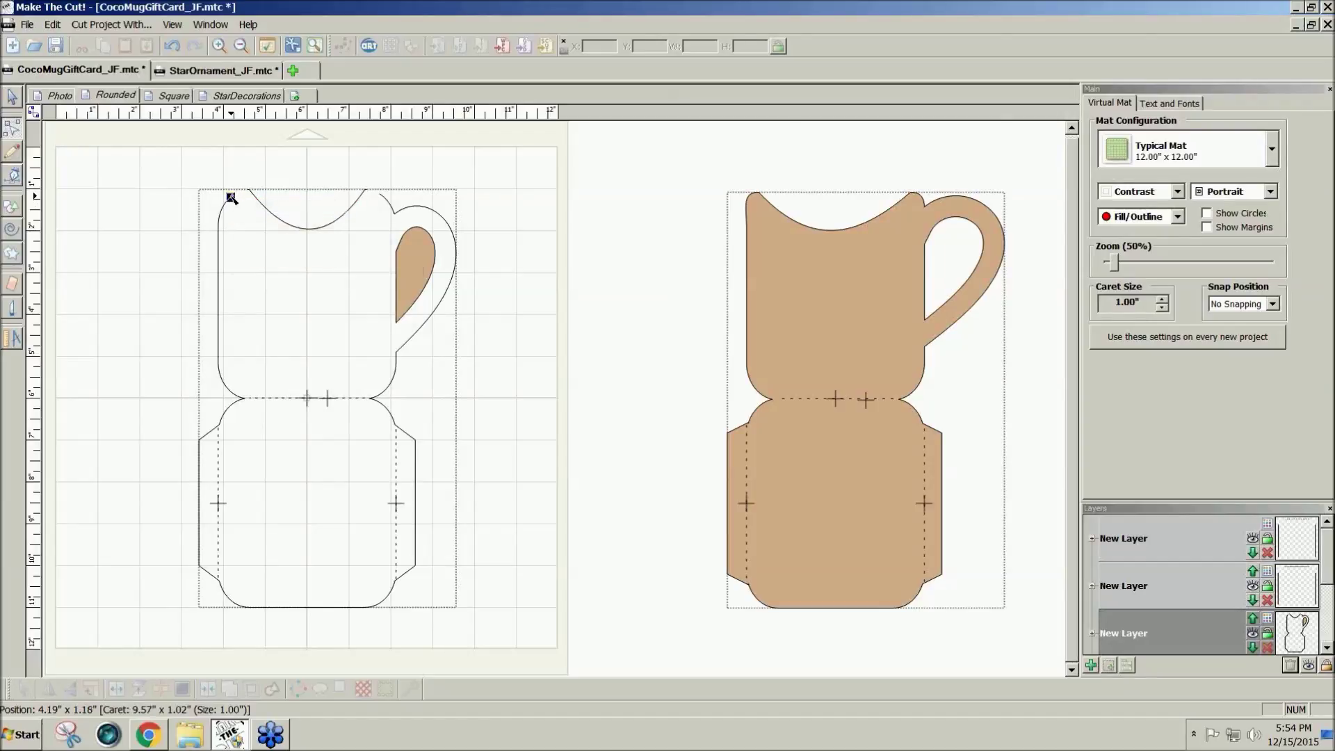
pyautogui.rightClick(232, 198)
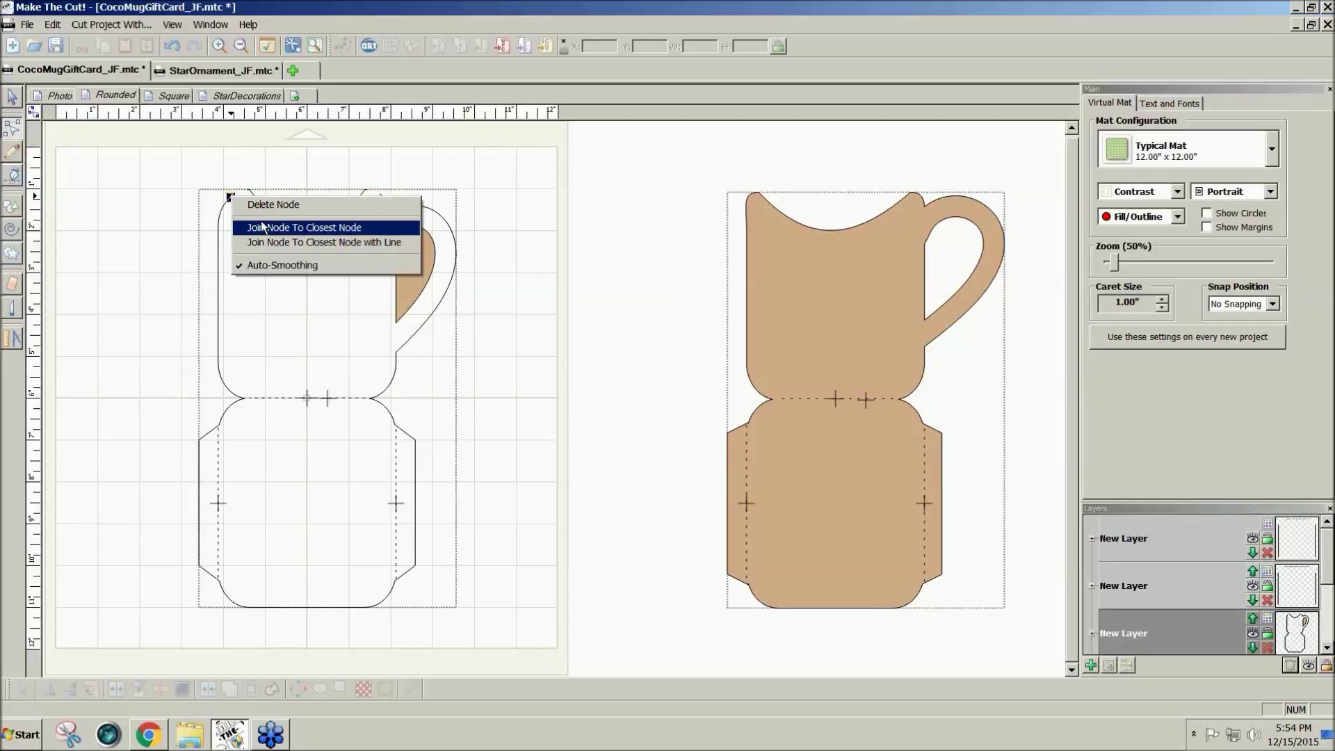
pyautogui.click(269, 241)
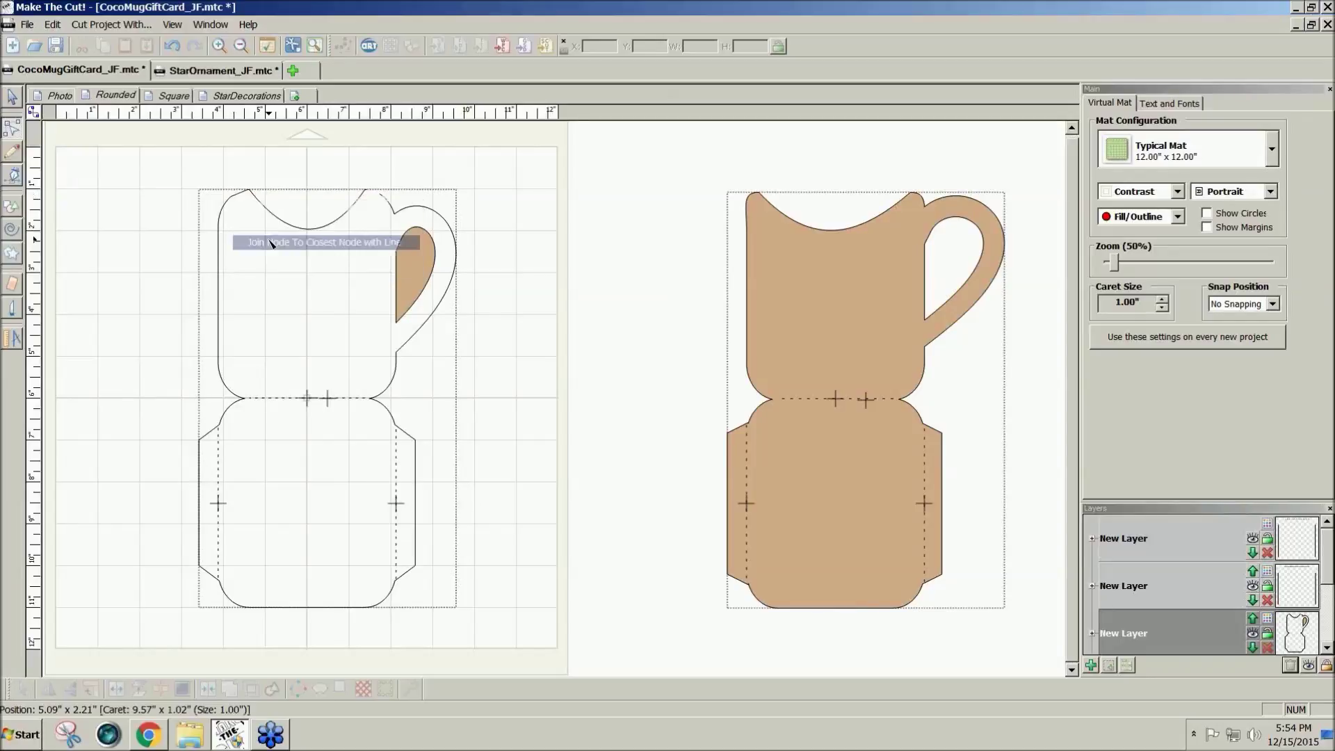
# Delete the surplus nodes at the open outline end beside the mug's upper right corner.
pyautogui.rightClick(381, 197)
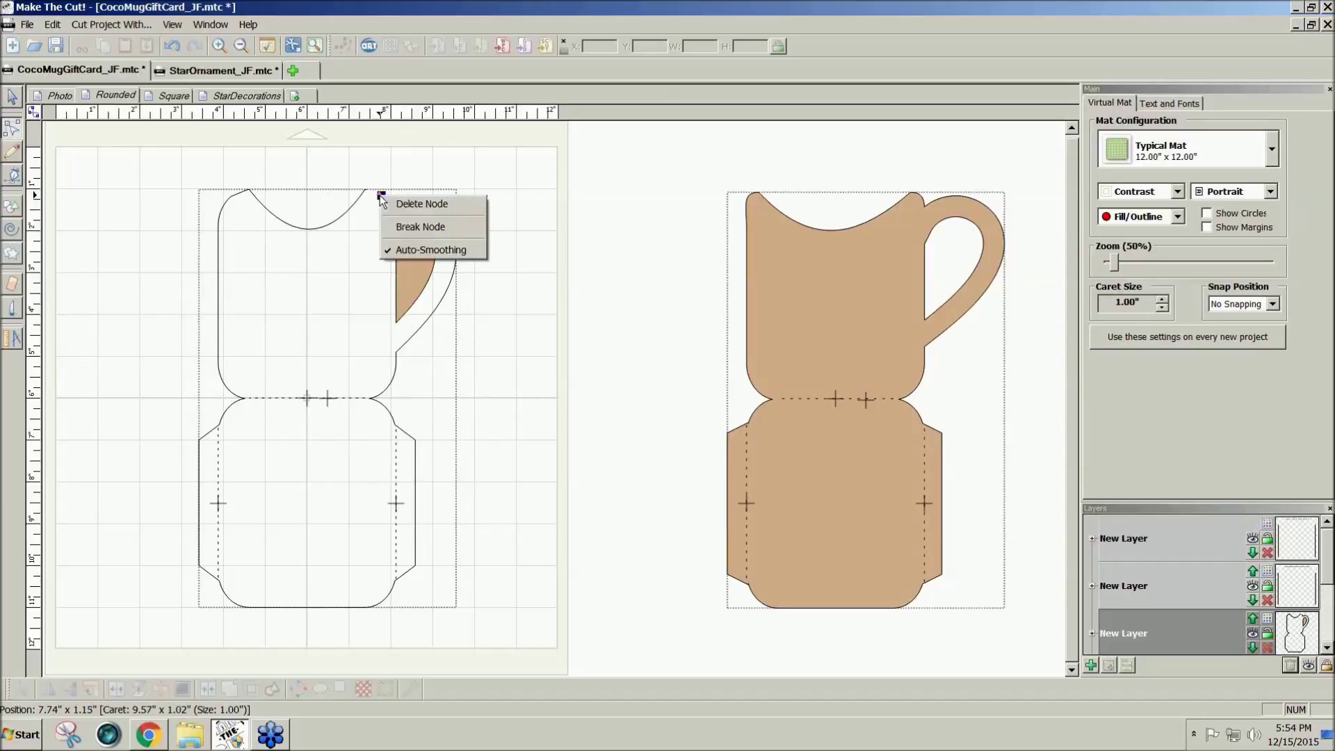
pyautogui.click(395, 201)
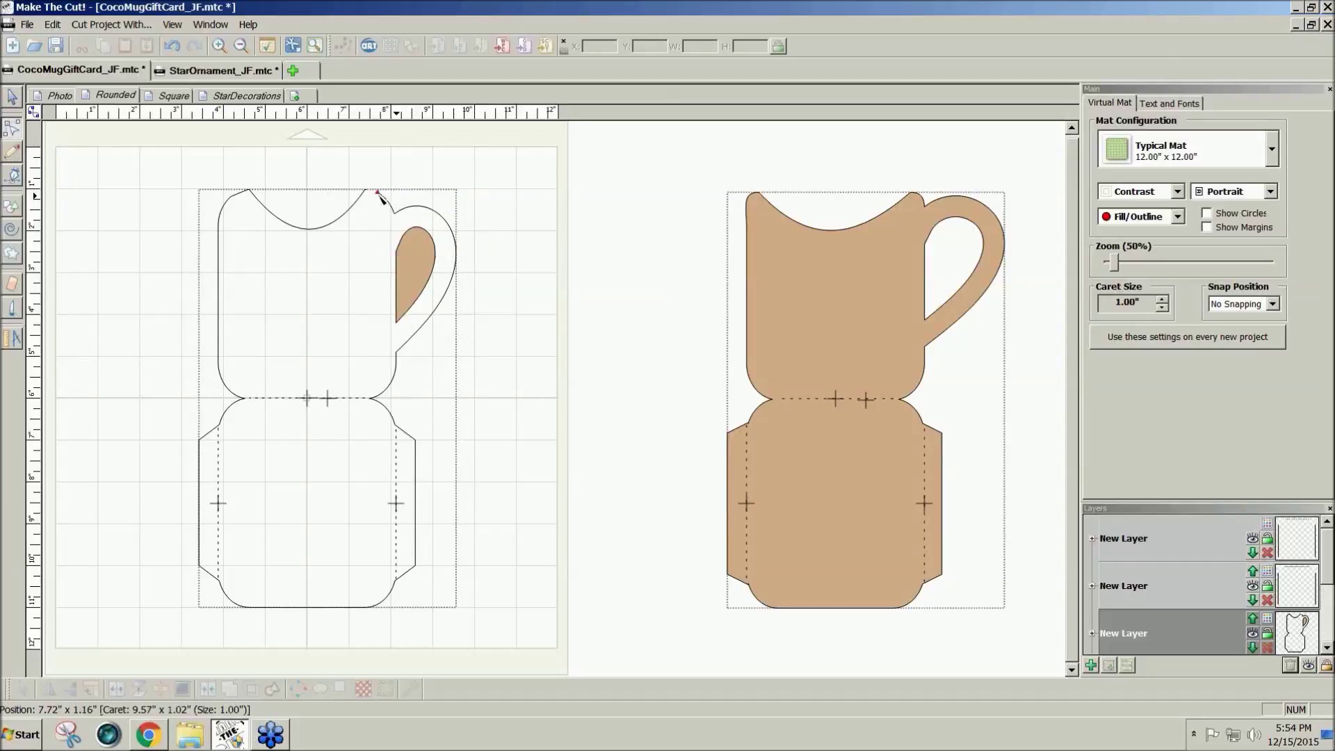
pyautogui.rightClick(379, 195)
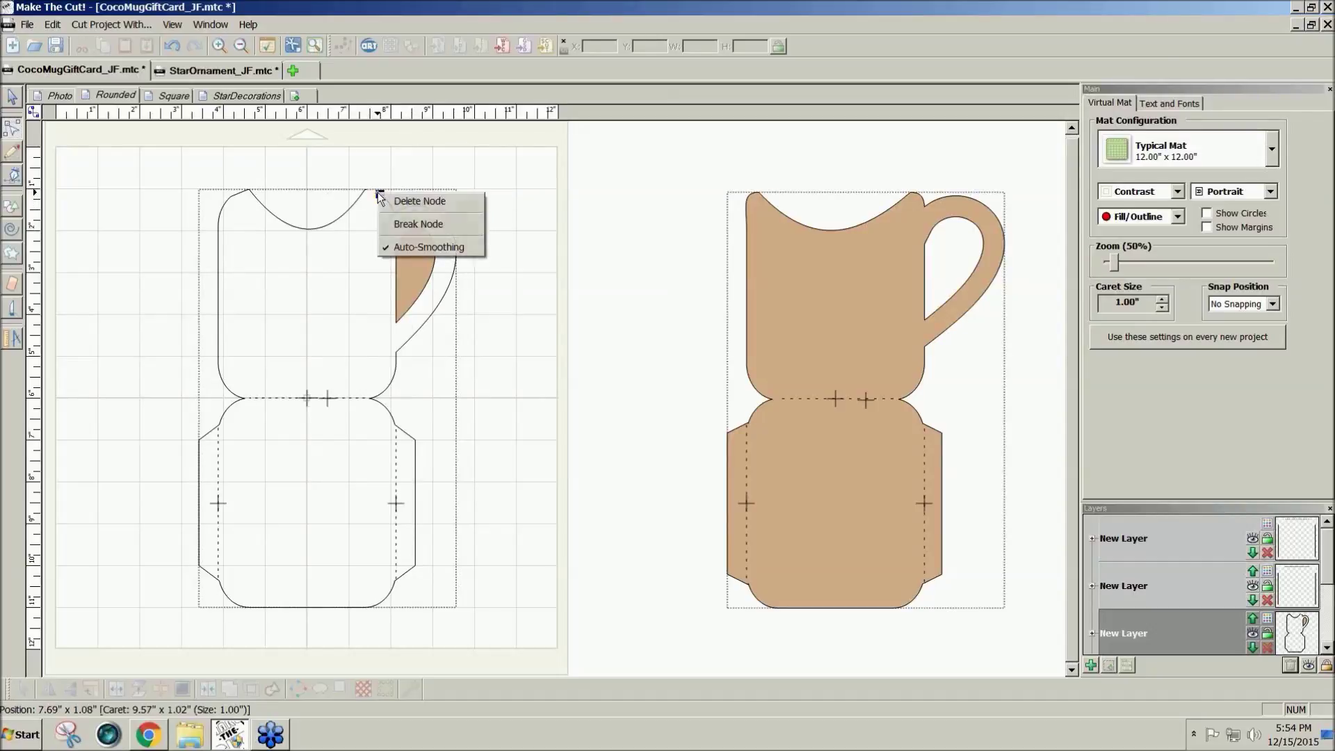
pyautogui.click(381, 200)
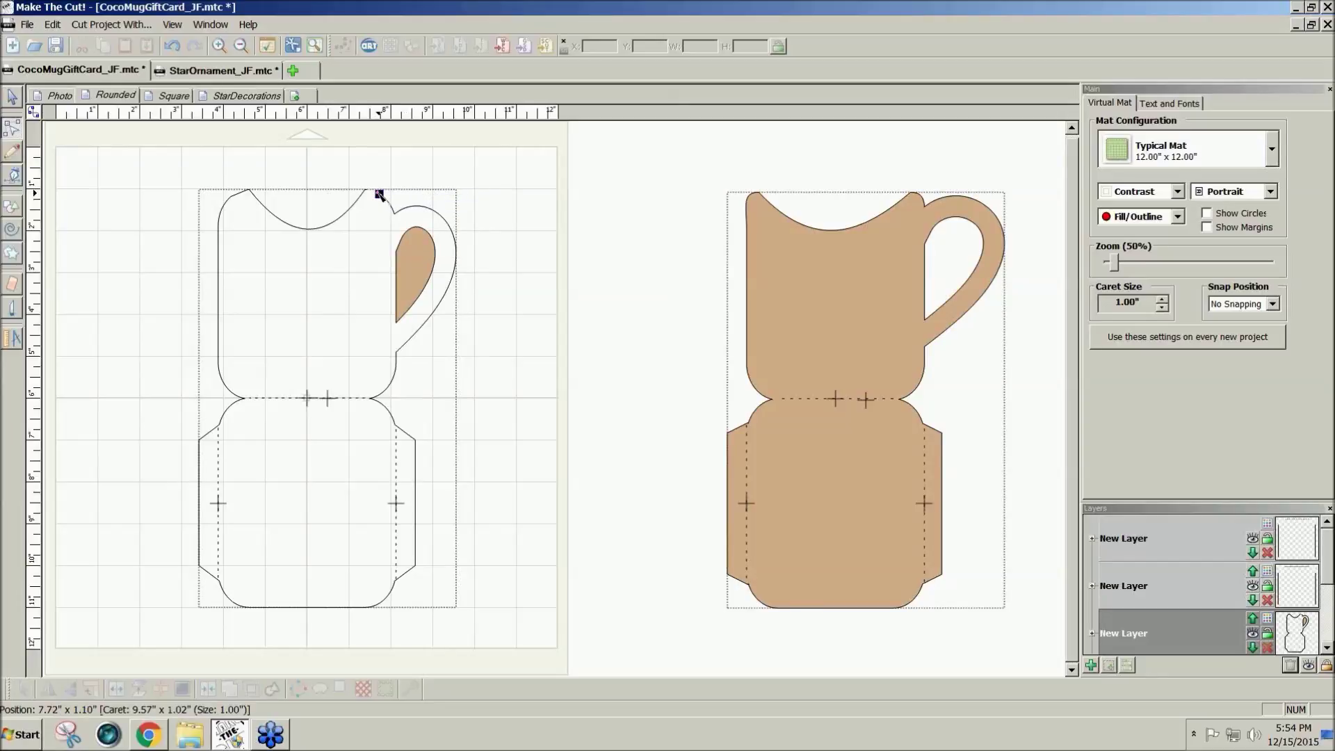
pyautogui.rightClick(379, 196)
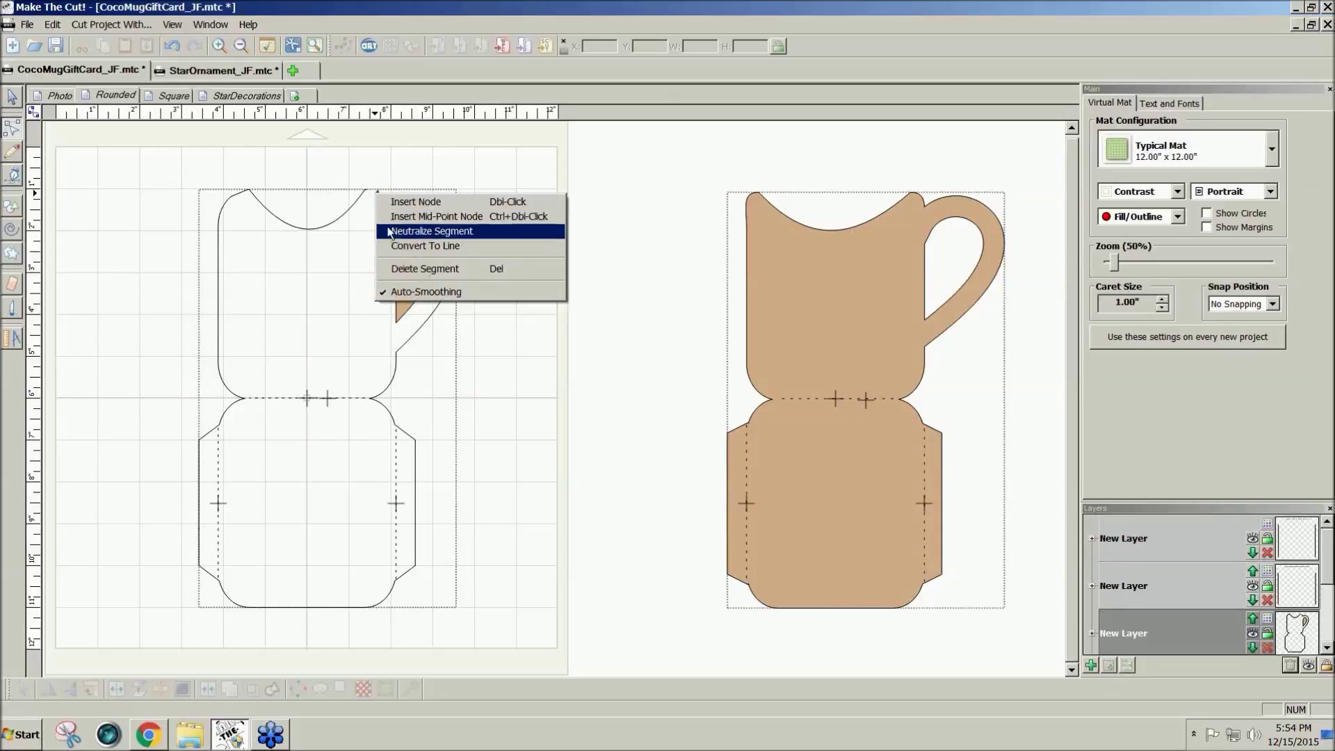
pyautogui.click(190, 218)
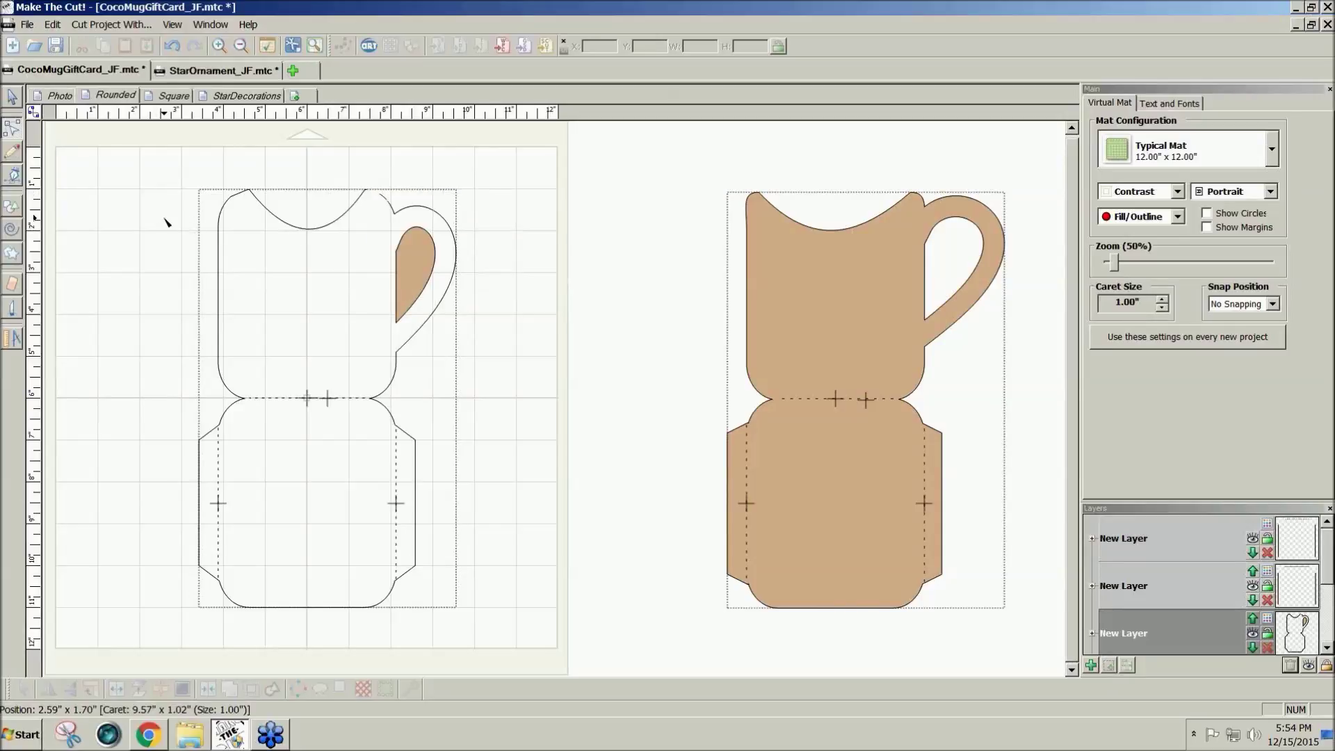
# Draw a short freehand line joining the rim curve's right end to the open outline end beside the handle.
pyautogui.click(12, 176)
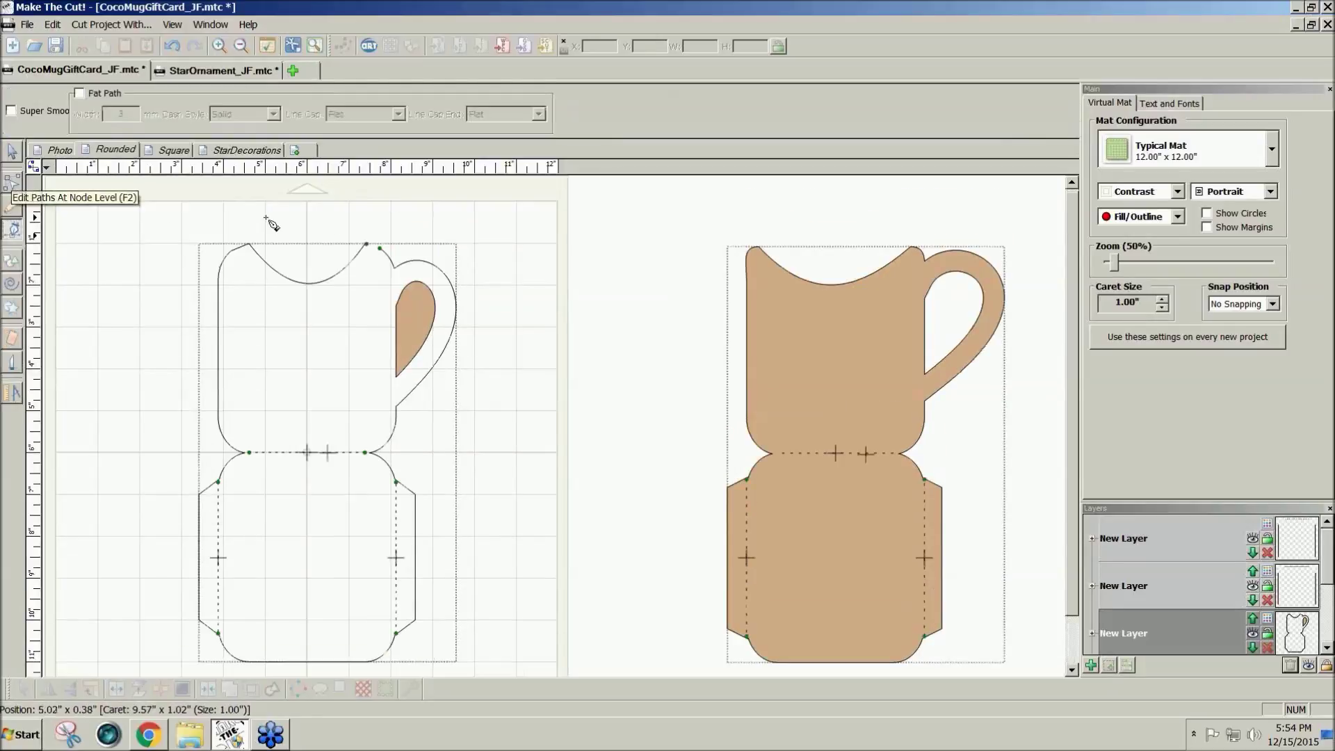
pyautogui.click(376, 248)
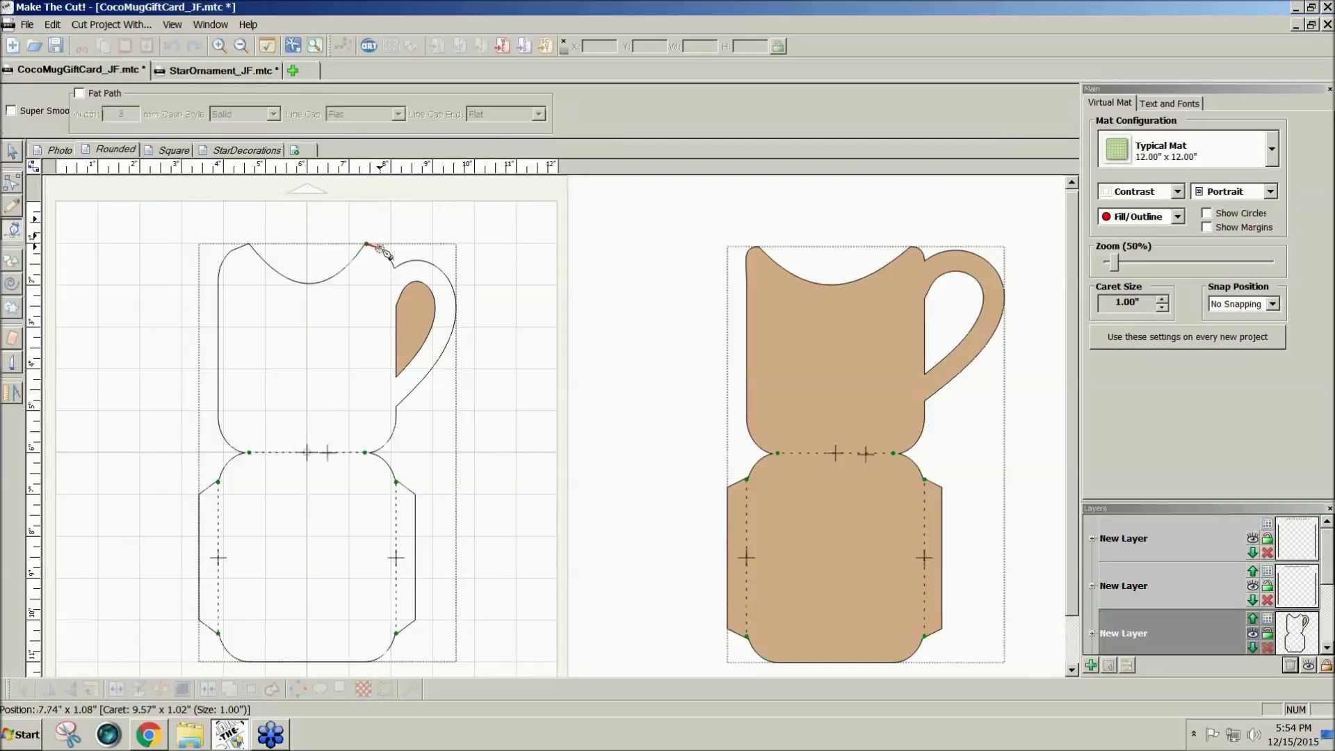
pyautogui.moveTo(386, 254); pyautogui.dragTo(387, 255)
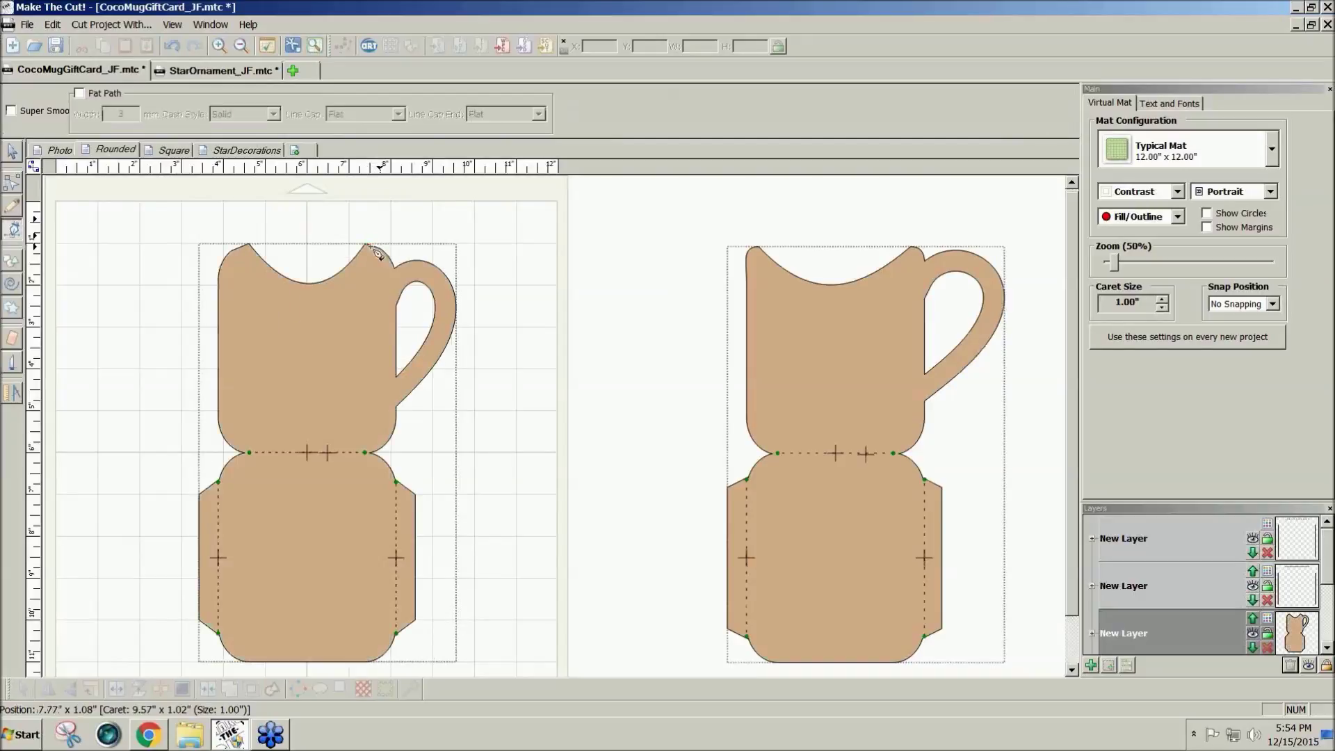
# Return to node editing and pick the outline segments at the mug's upper left and upper right corners.
pyautogui.click(10, 184)
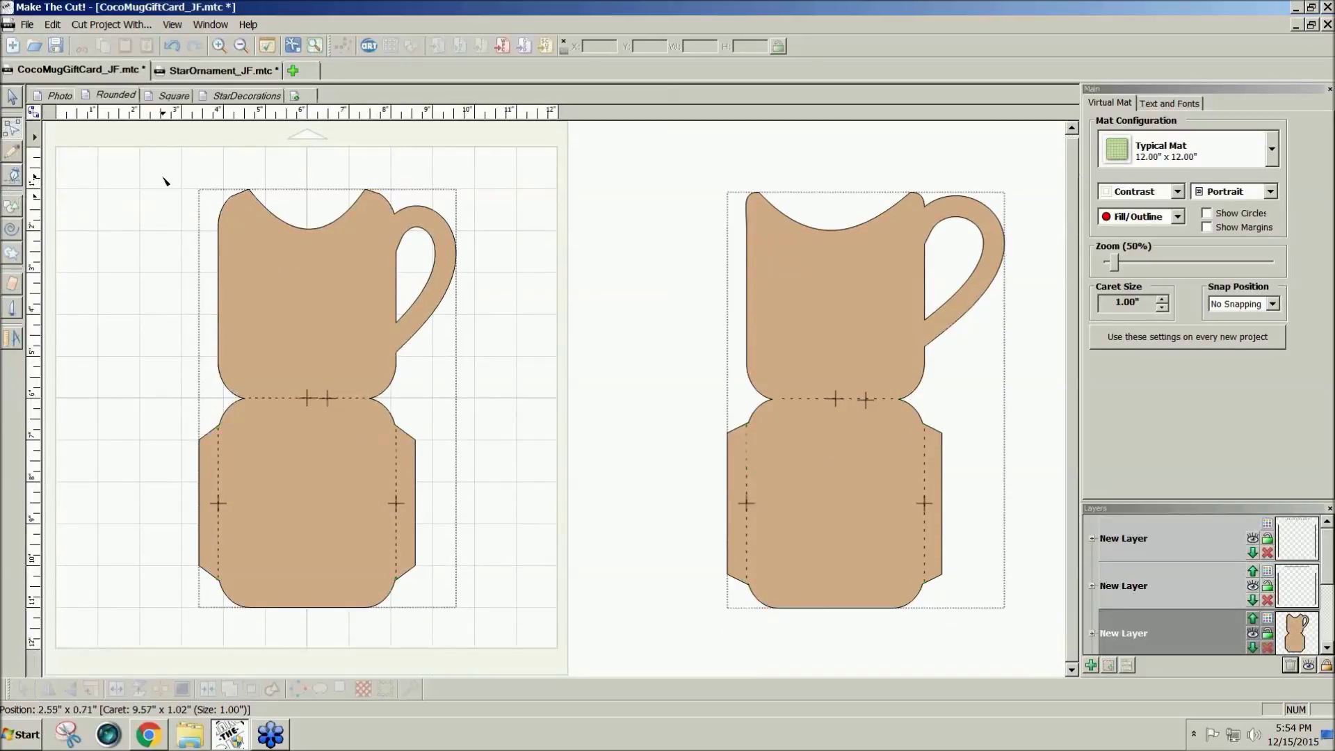
pyautogui.click(241, 197)
pyautogui.click(373, 191)
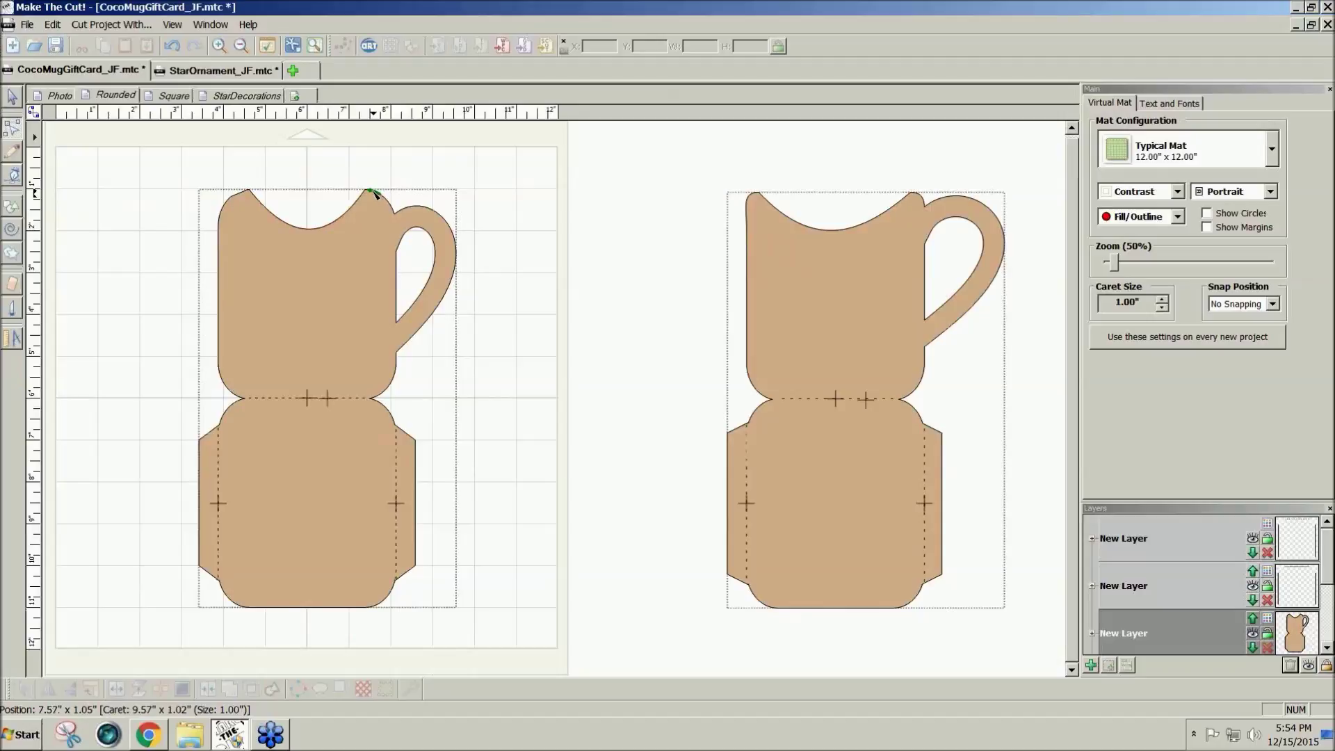